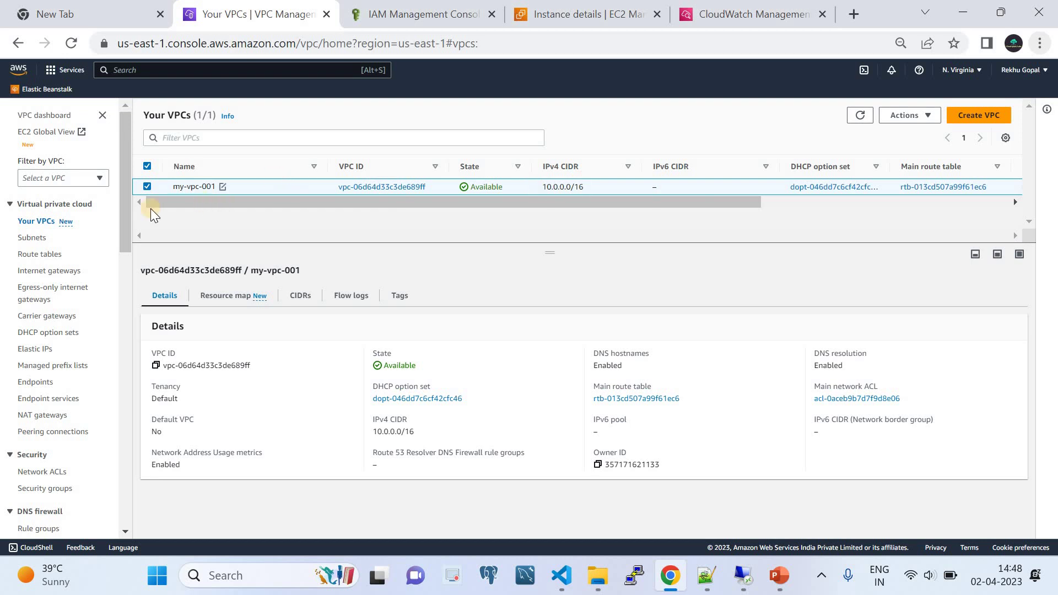
Step: Open the subnets list and examine the IPv4 CIDR of MySubnet1
{"action": "left_click", "coordinate": [32, 241]}
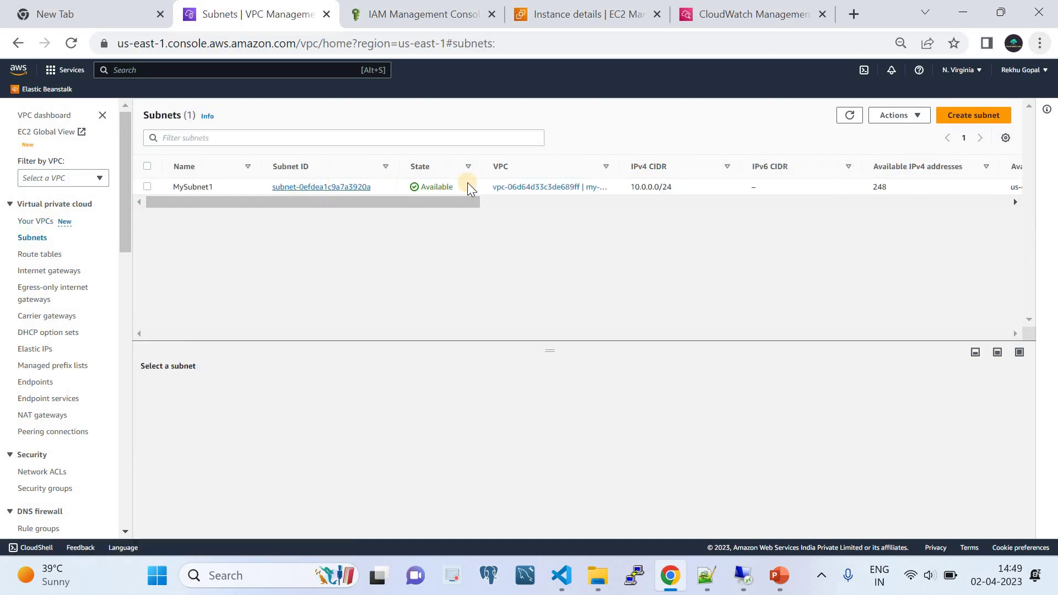
{"action": "left_click", "coordinate": [147, 187]}
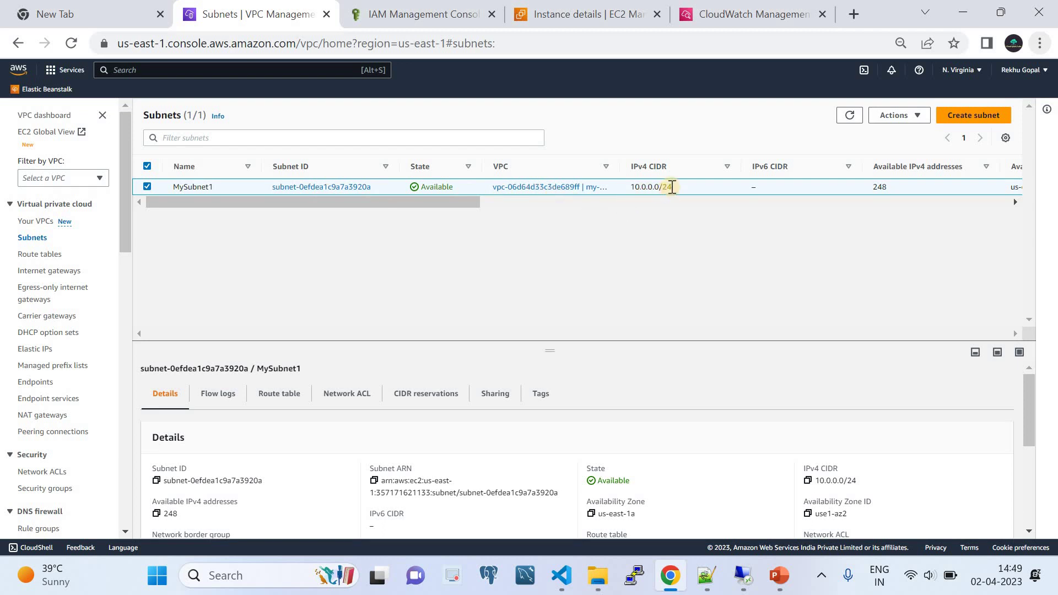
{"action": "triple_click", "coordinate": [625, 187]}
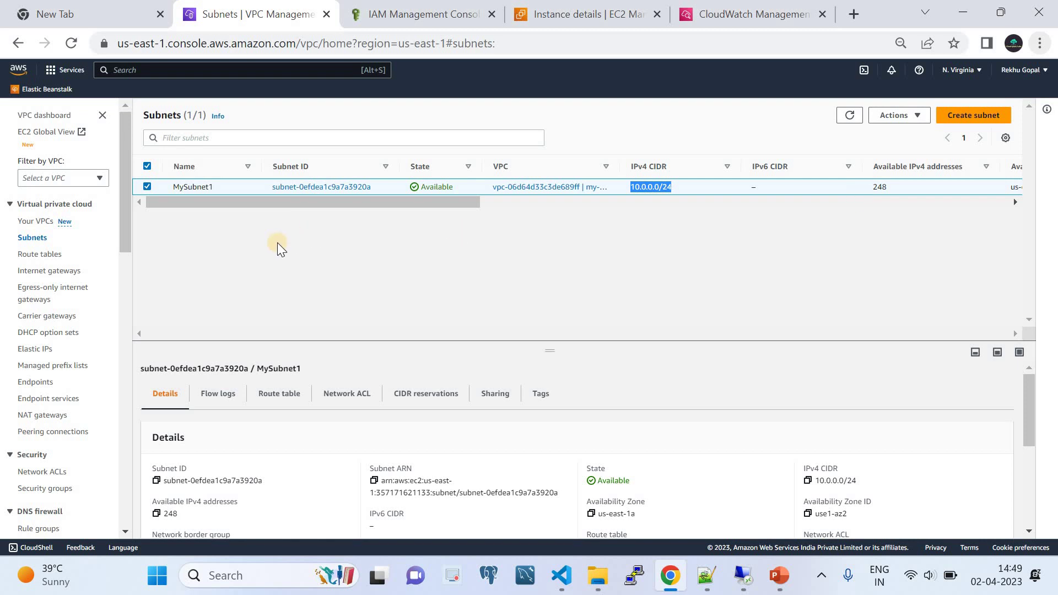
Step: Examine the routes of the VPC's route table, including the 0.0.0.0/0 and 10.0.0.0/16 destinations
{"action": "left_click", "coordinate": [61, 254]}
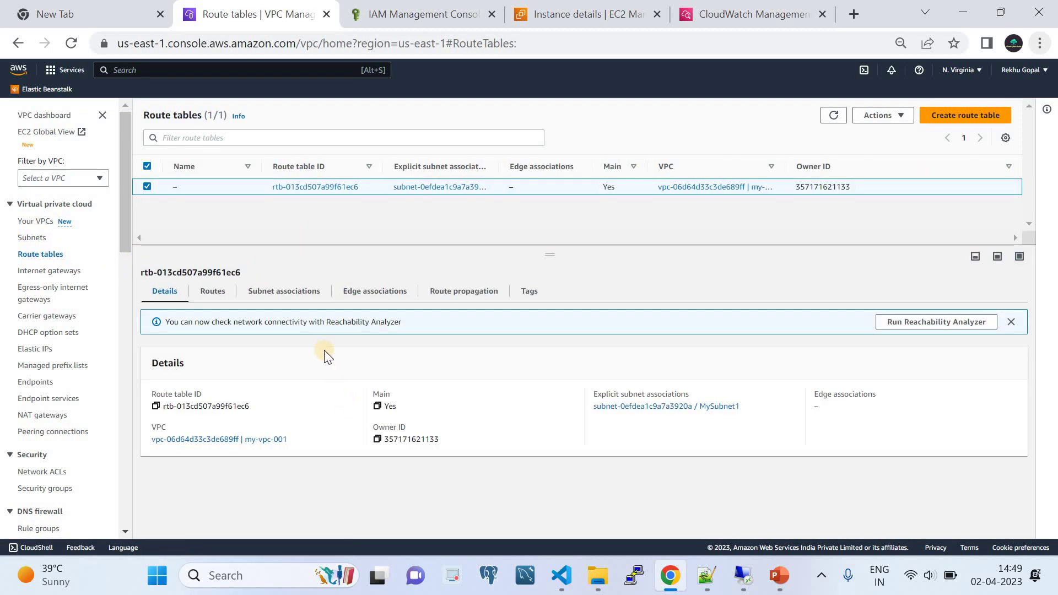
{"action": "left_click", "coordinate": [213, 291]}
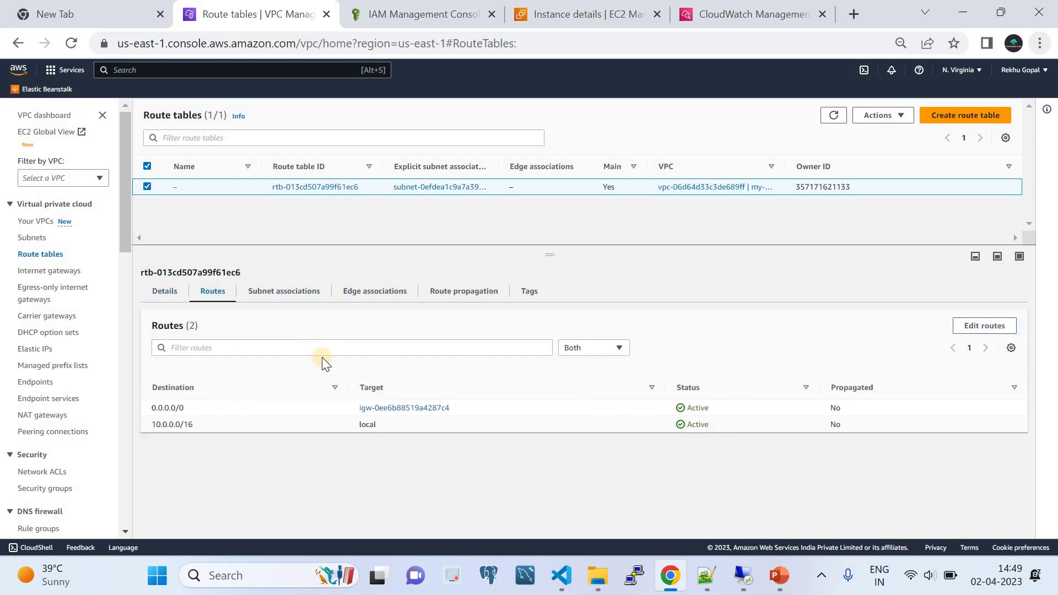
{"action": "double_click", "coordinate": [164, 408]}
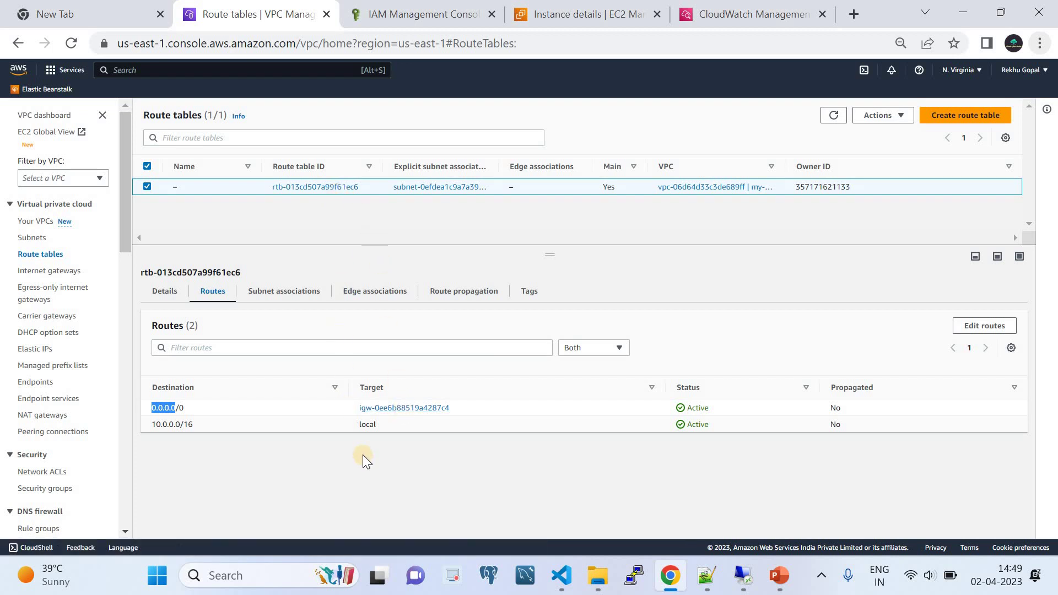
{"action": "left_click_drag", "start_coordinate": [149, 424], "coordinate": [375, 432]}
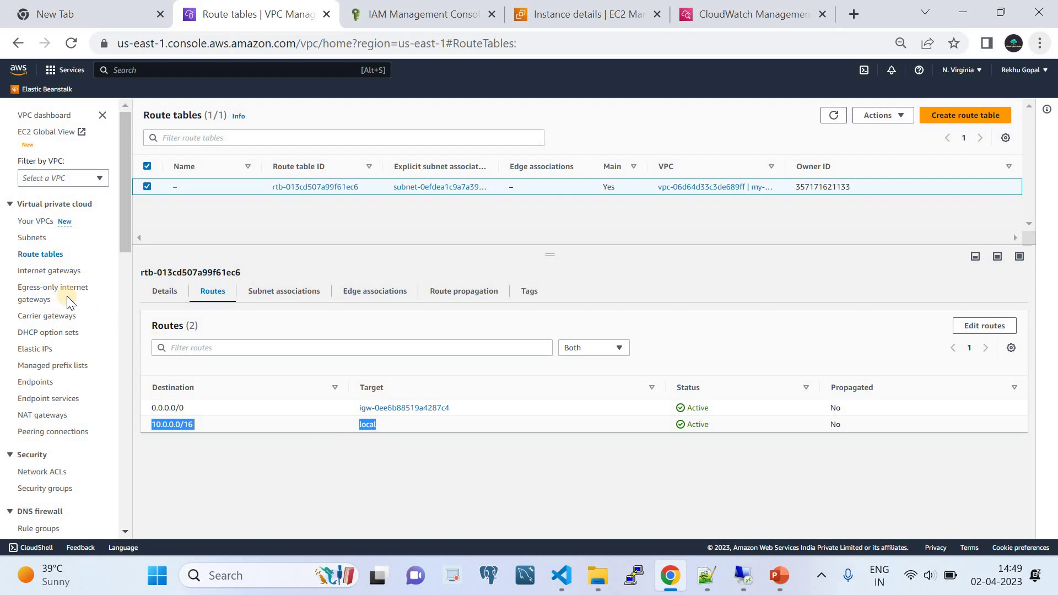
Step: Open the internet gateways and enlarge the details area to examine my-igw and its VPC attachment
{"action": "left_click", "coordinate": [53, 274]}
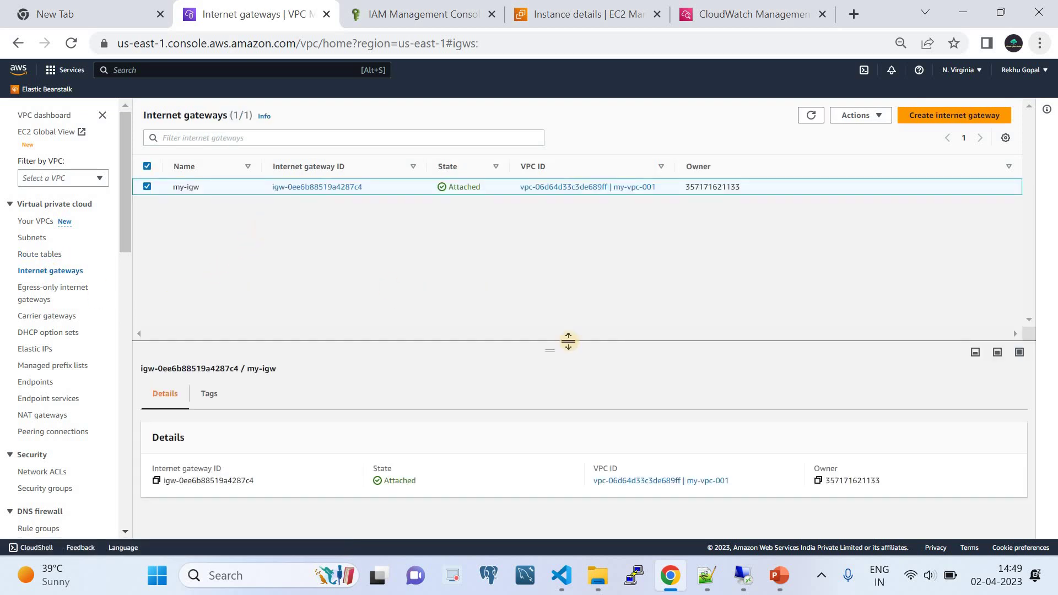
{"action": "left_click_drag", "start_coordinate": [550, 350], "coordinate": [253, 241]}
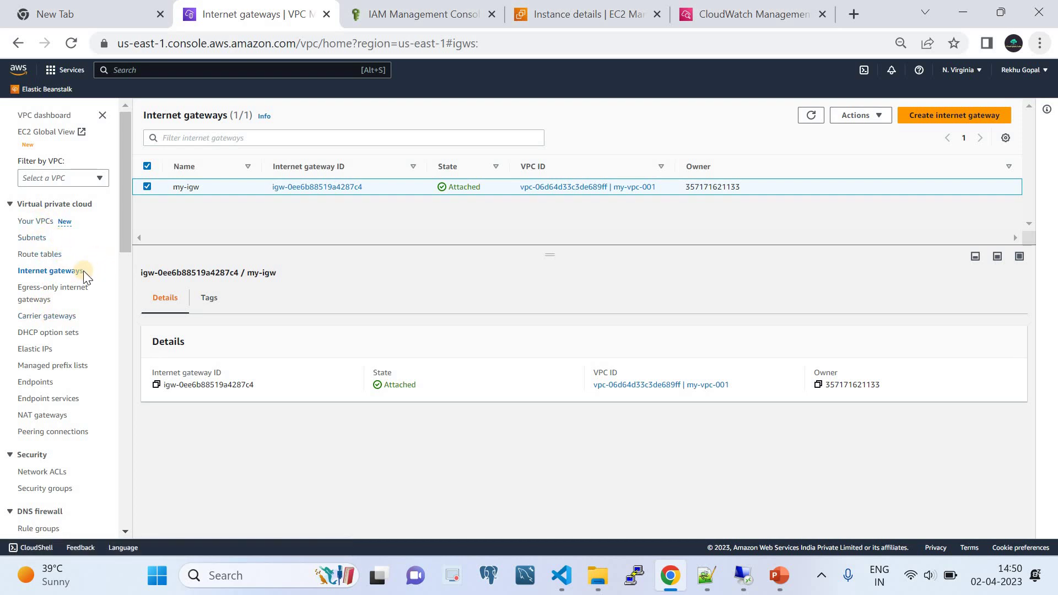
Step: Open the VPC endpoints list and inspect the service name and details of SSMendpoint1
{"action": "scroll", "coordinate": [84, 294], "scroll_direction": "down", "scroll_amount": 1}
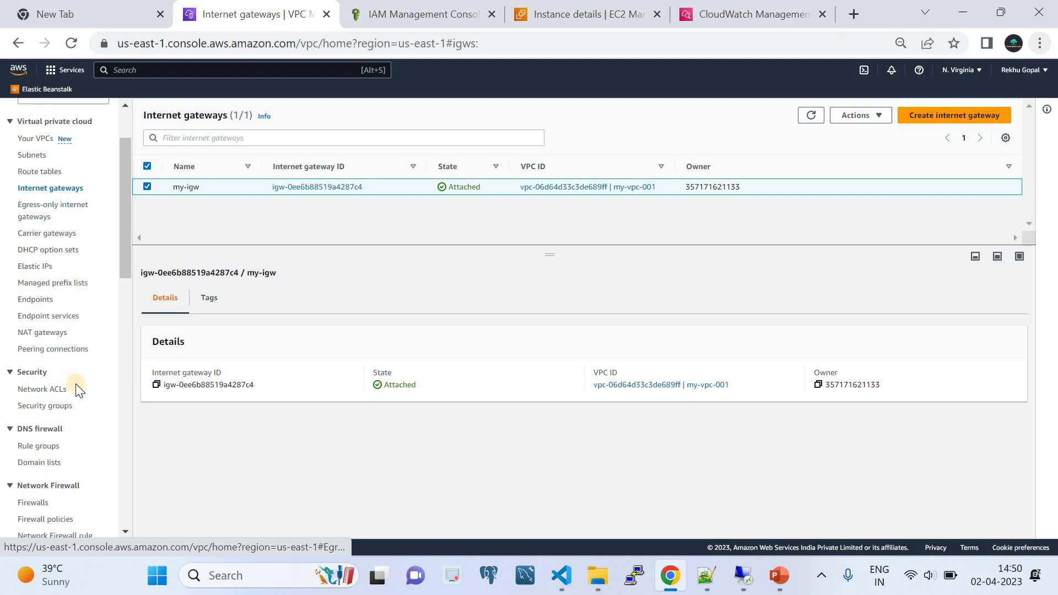
{"action": "left_click", "coordinate": [39, 300]}
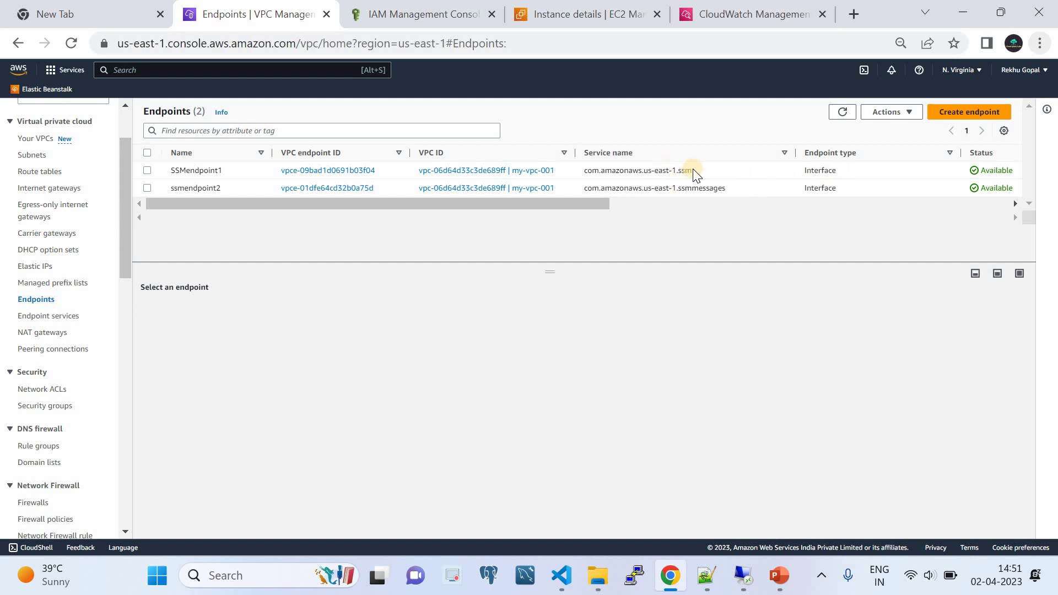
{"action": "left_click_drag", "start_coordinate": [692, 170], "coordinate": [570, 169]}
{"action": "left_click", "coordinate": [570, 168]}
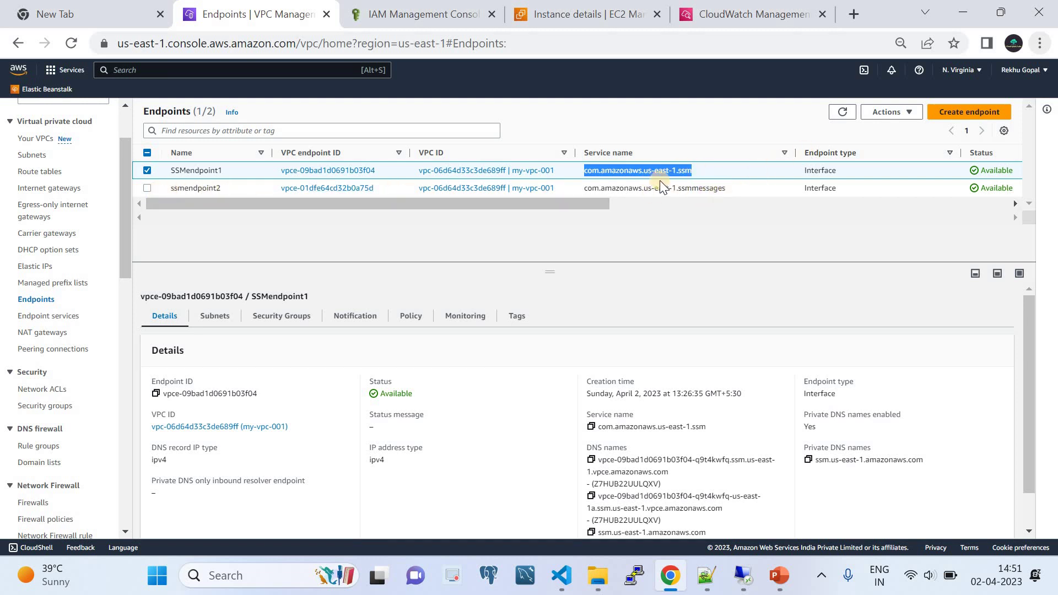
Step: Start creating an endpoint named test, filter the AWS services for ssm, and choose com.amazonaws.us-east-1.ssm
{"action": "left_click", "coordinate": [963, 116]}
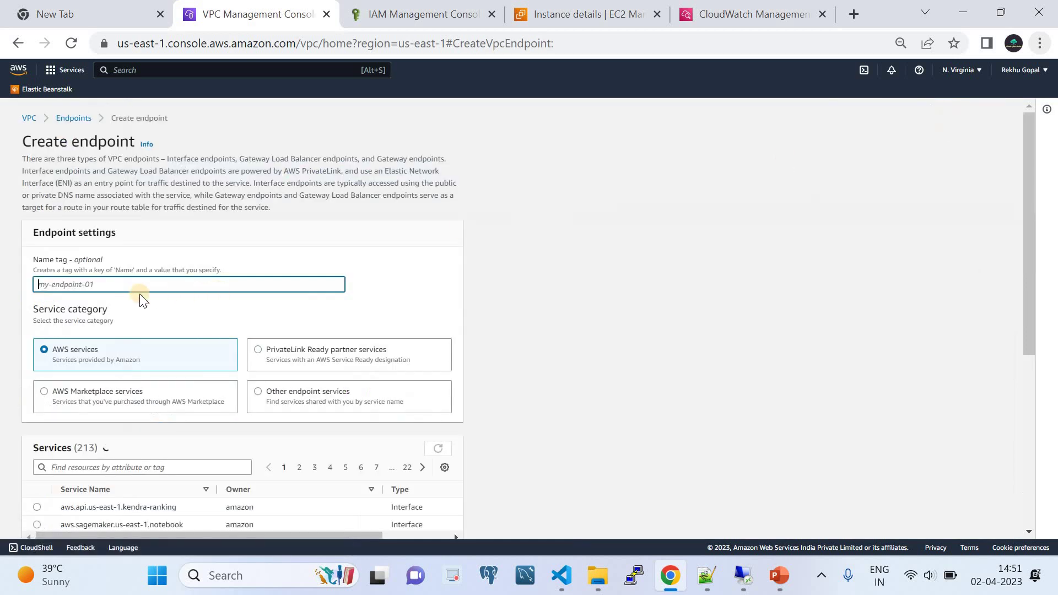
{"action": "type", "text": "test"}
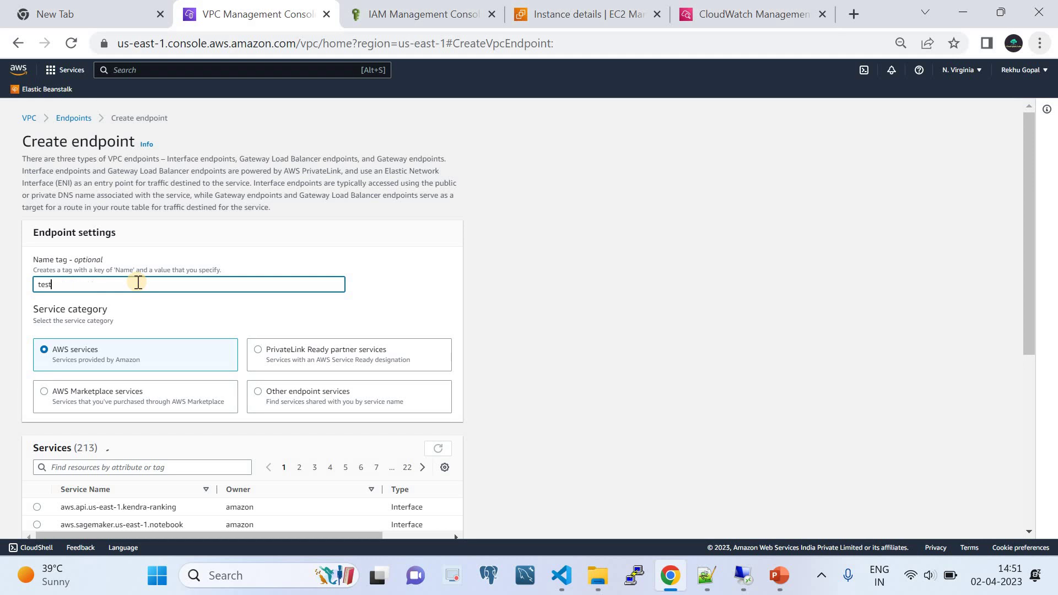
{"action": "scroll", "coordinate": [72, 375], "scroll_direction": "down", "scroll_amount": 1}
{"action": "scroll", "coordinate": [73, 374], "scroll_direction": "down", "scroll_amount": 1}
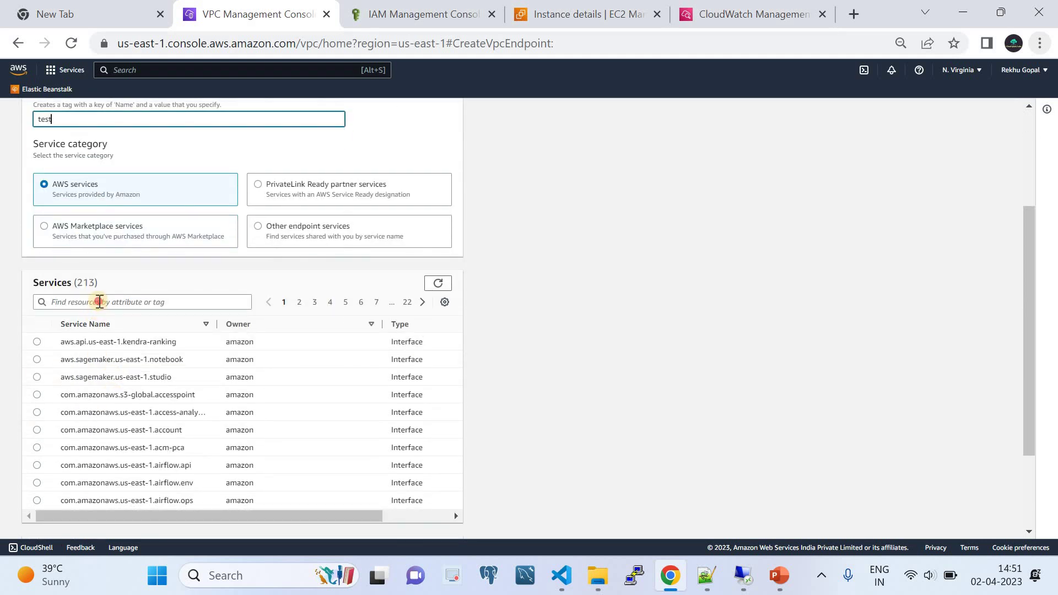
{"action": "left_click", "coordinate": [99, 301]}
{"action": "type", "text": "ssm"}
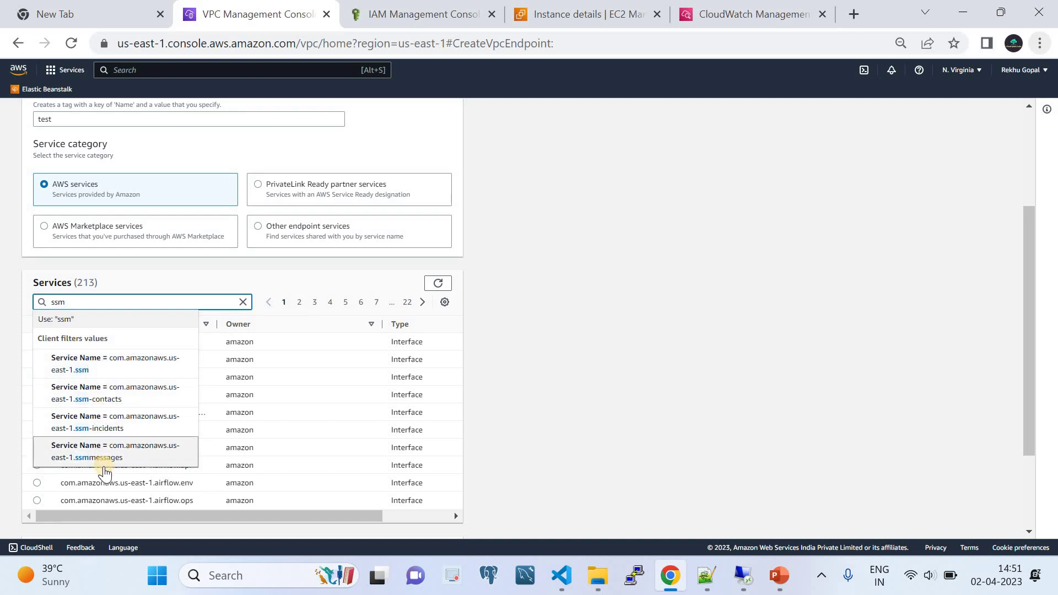
{"action": "left_click", "coordinate": [97, 369]}
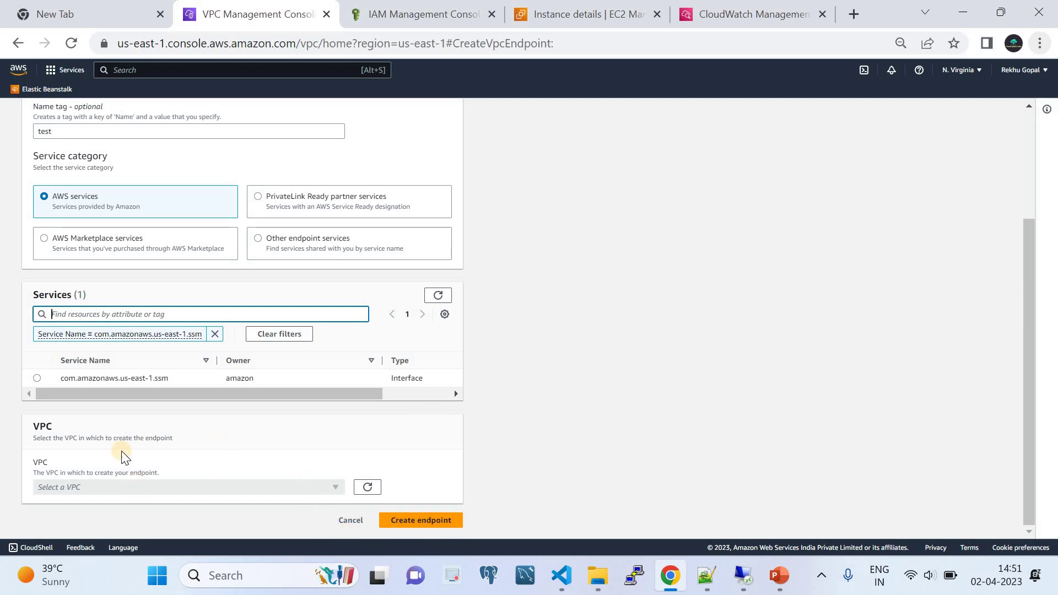
{"action": "left_click", "coordinate": [37, 378]}
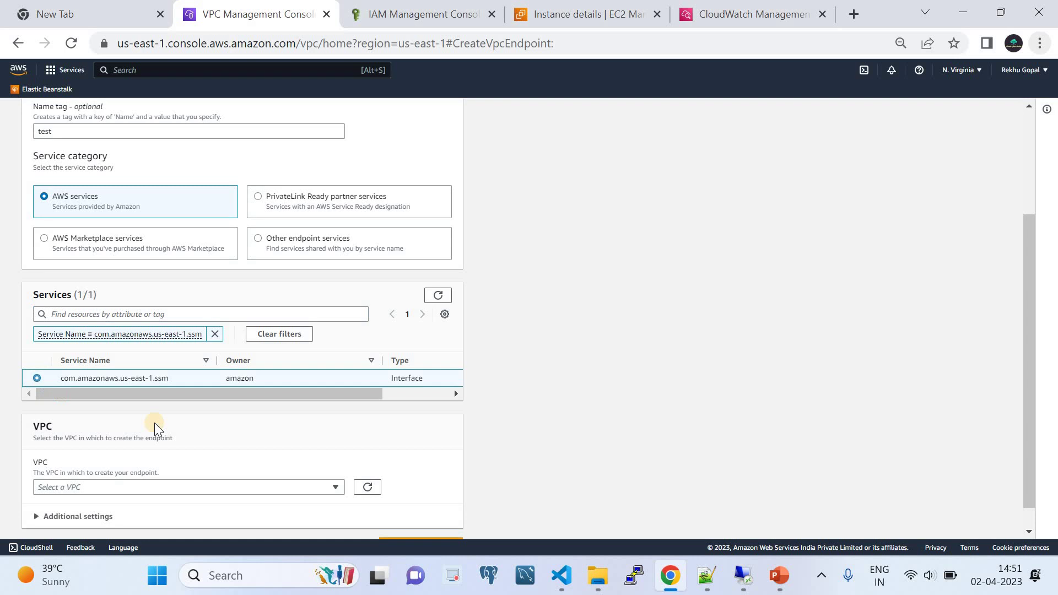
Step: Set the endpoint's VPC to my-vpc-001 and assign MySubnet1 in the us-east-1a availability zone
{"action": "left_click", "coordinate": [237, 487]}
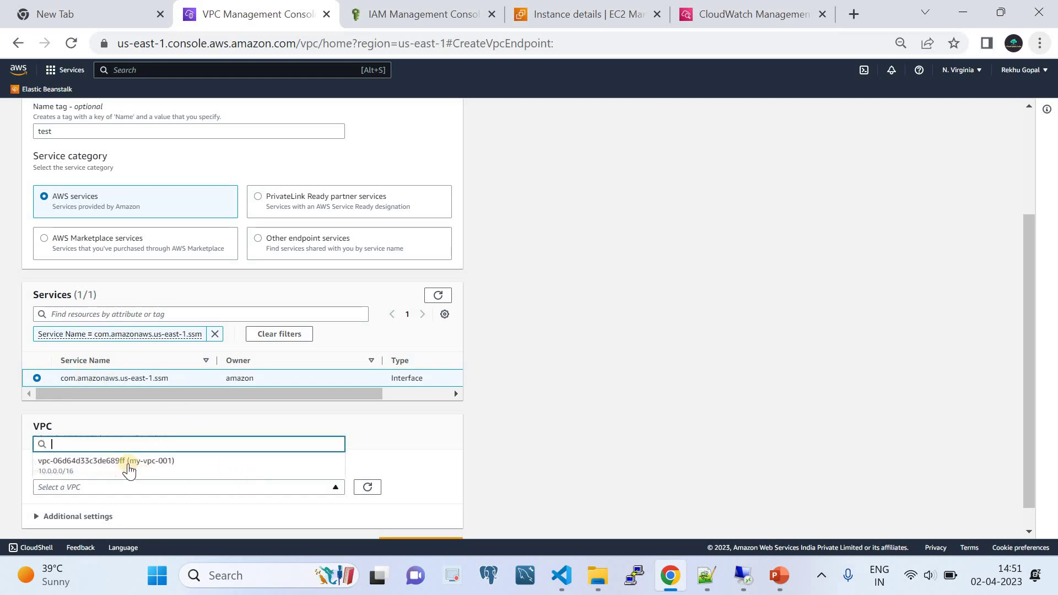
{"action": "left_click", "coordinate": [328, 463]}
{"action": "scroll", "coordinate": [178, 412], "scroll_direction": "down", "scroll_amount": 5}
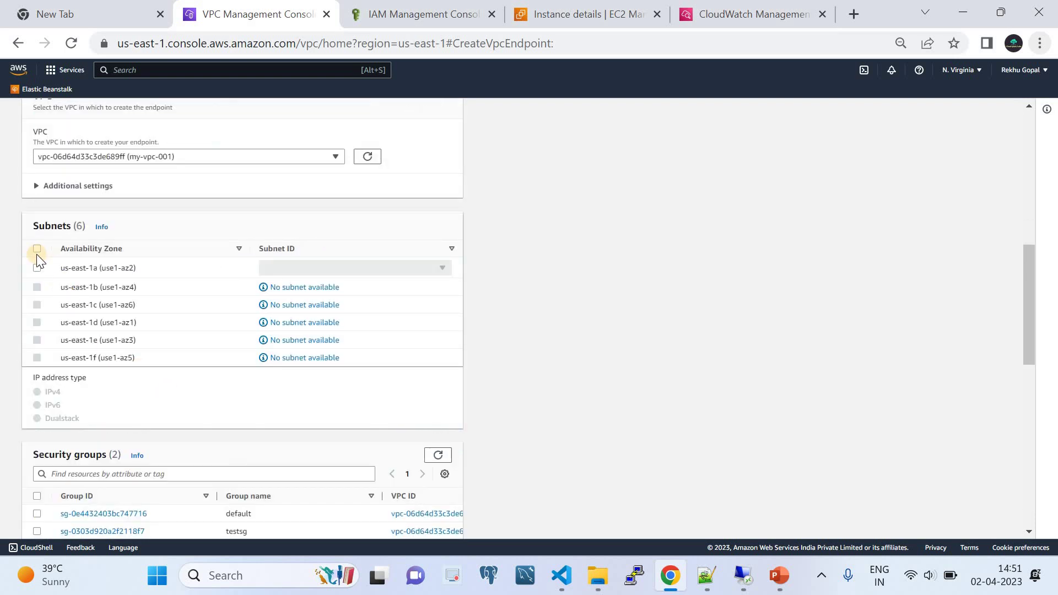
{"action": "left_click", "coordinate": [37, 251]}
{"action": "left_click", "coordinate": [297, 268]}
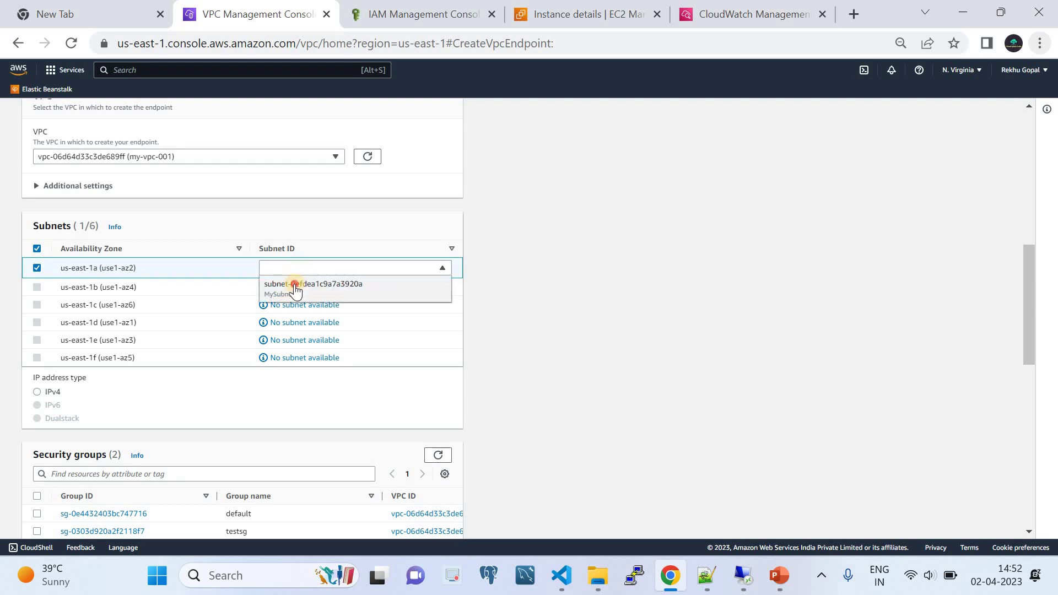
{"action": "left_click", "coordinate": [298, 283]}
Step: Assign the default security group to the endpoint and go over the remaining settings
{"action": "scroll", "coordinate": [215, 392], "scroll_direction": "down", "scroll_amount": 2}
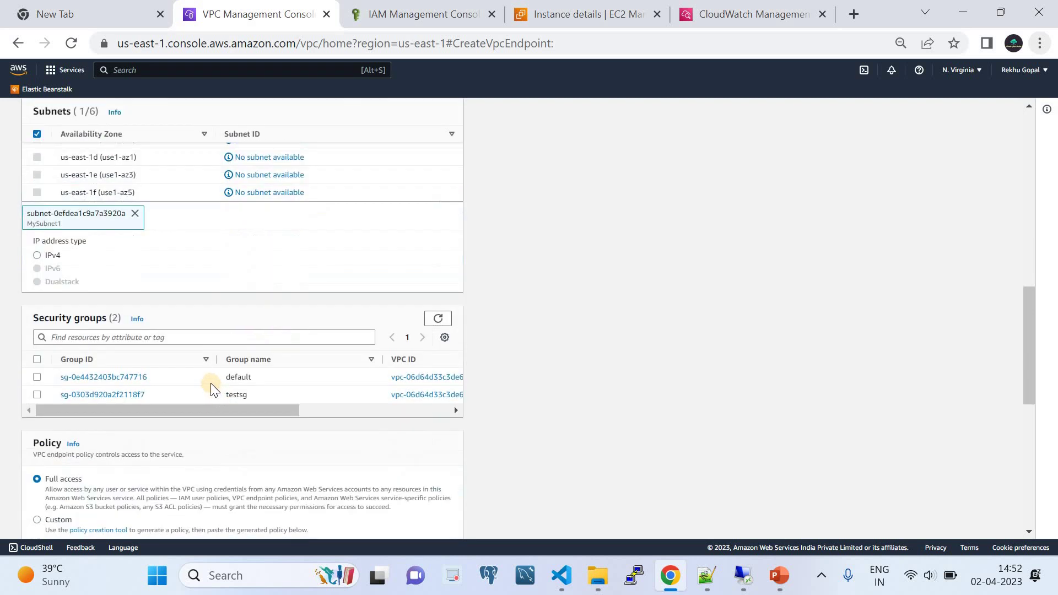
{"action": "left_click", "coordinate": [37, 377]}
{"action": "scroll", "coordinate": [435, 398], "scroll_direction": "down", "scroll_amount": 10}
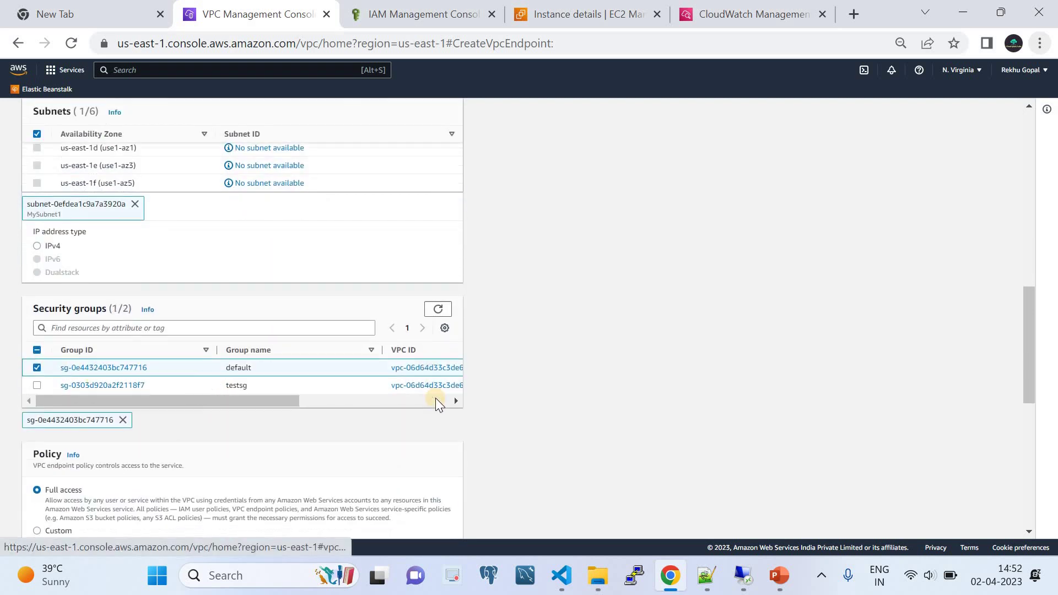
{"action": "left_click", "coordinate": [426, 524]}
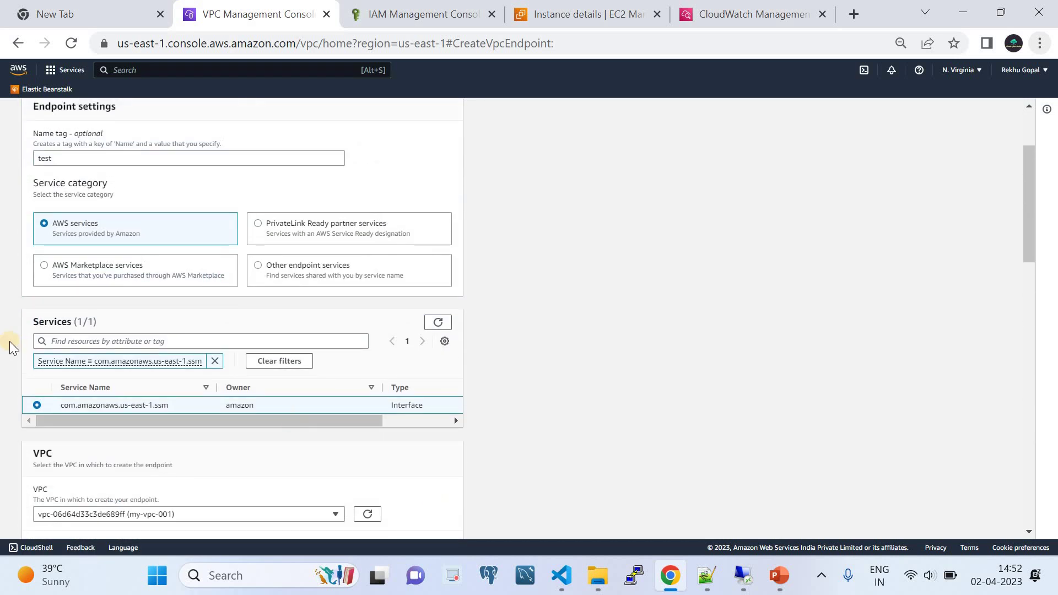
Step: Replace the endpoint's service filter with an ssm search and choose com.amazonaws.us-east-1.ssmmessages instead
{"action": "scroll", "coordinate": [191, 378], "scroll_direction": "up", "scroll_amount": 3}
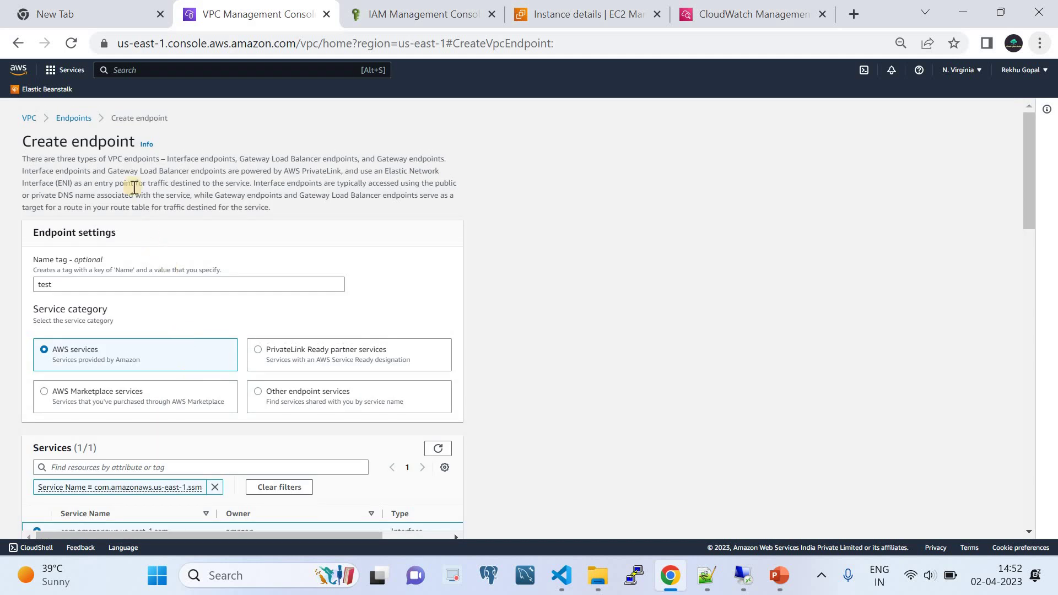
{"action": "scroll", "coordinate": [135, 439], "scroll_direction": "down", "scroll_amount": 2}
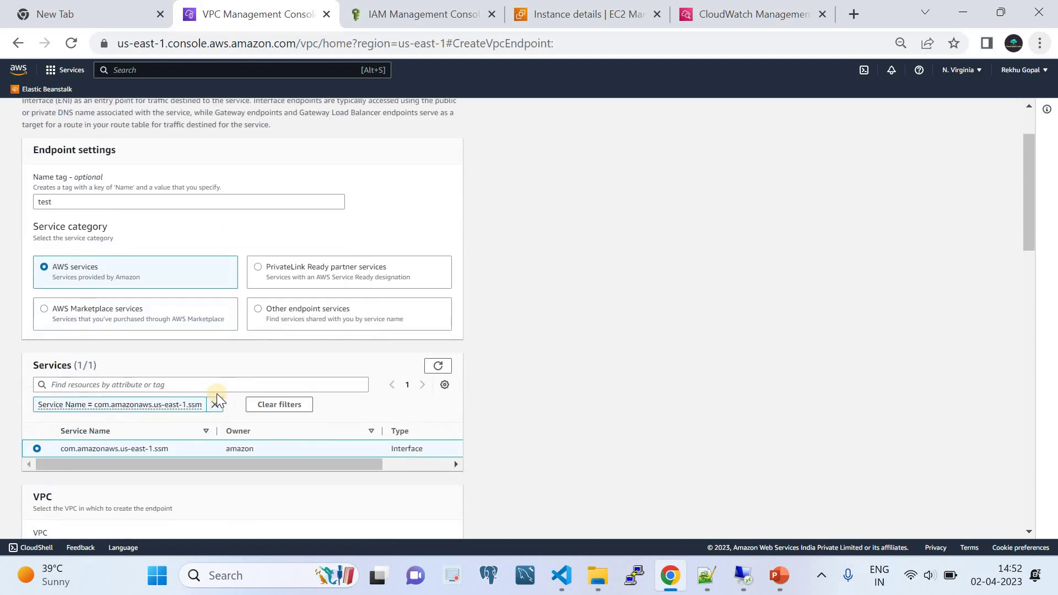
{"action": "left_click", "coordinate": [215, 404]}
{"action": "left_click", "coordinate": [208, 385]}
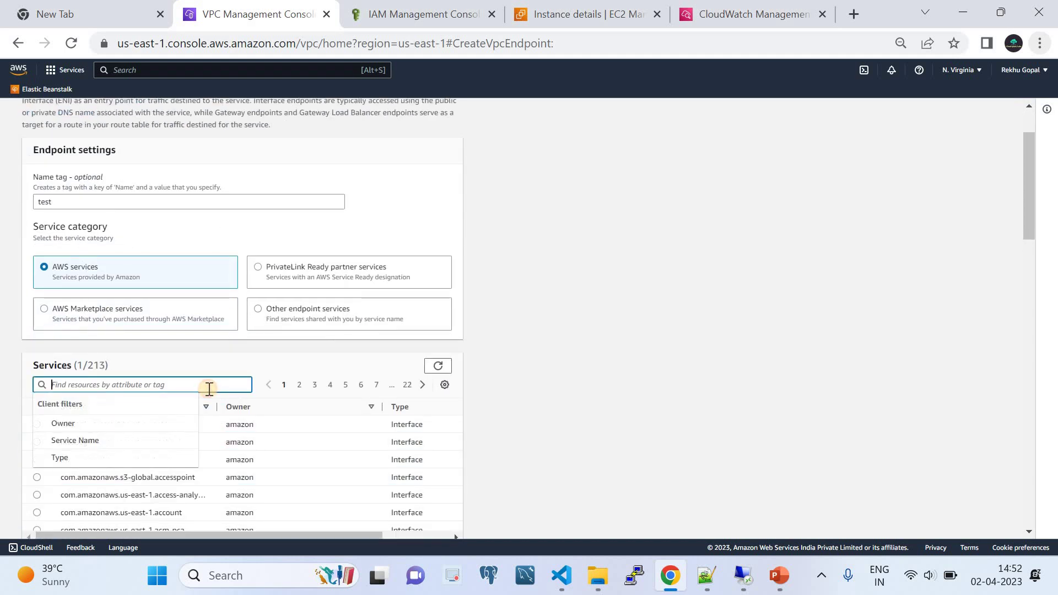
{"action": "type", "text": "ssm"}
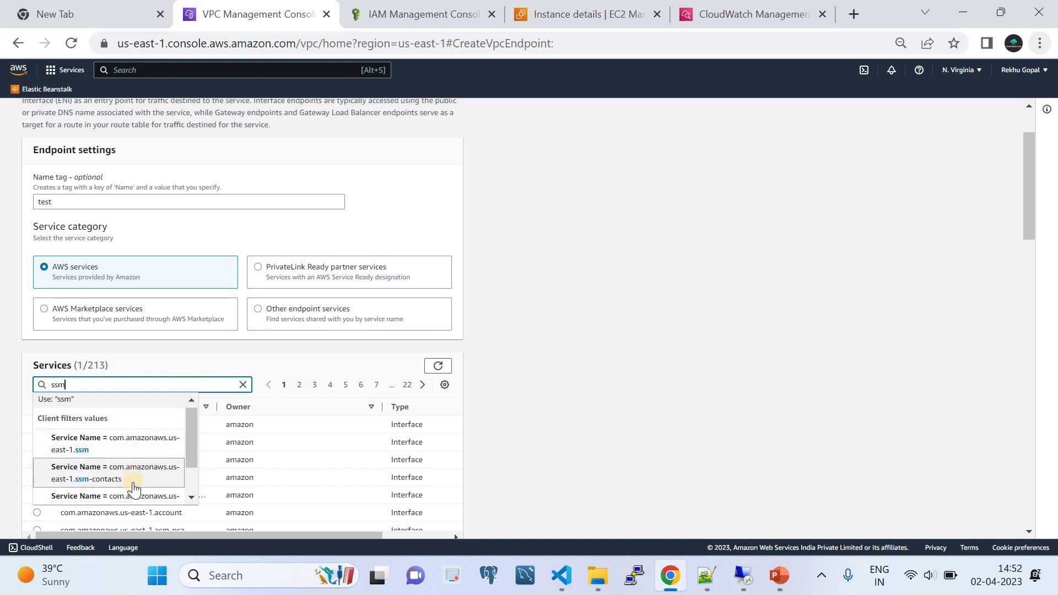
{"action": "scroll", "coordinate": [131, 484], "scroll_direction": "down", "scroll_amount": 2}
{"action": "left_click", "coordinate": [115, 496]}
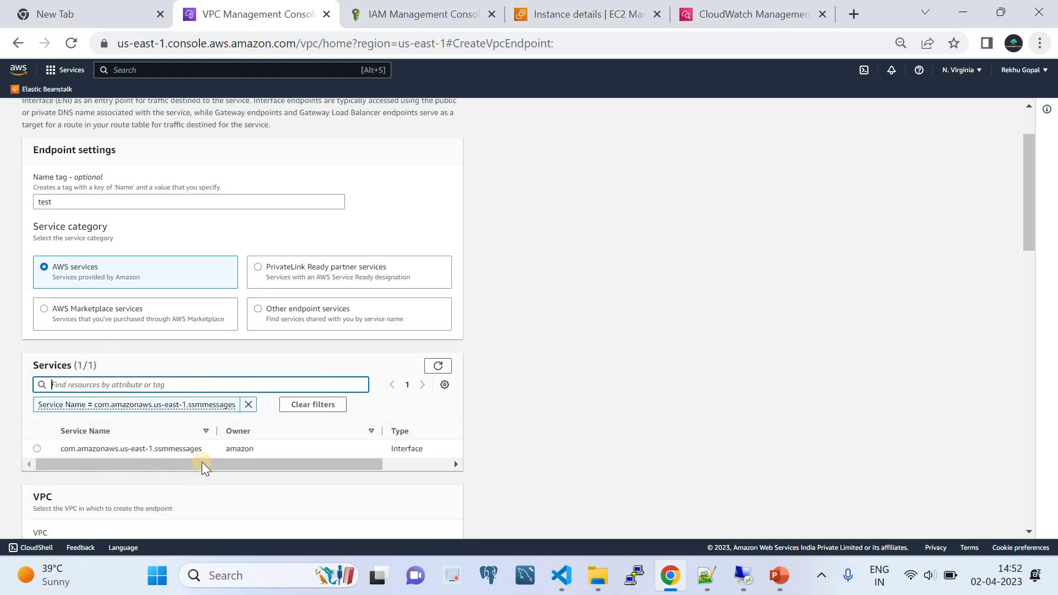
{"action": "left_click", "coordinate": [38, 448]}
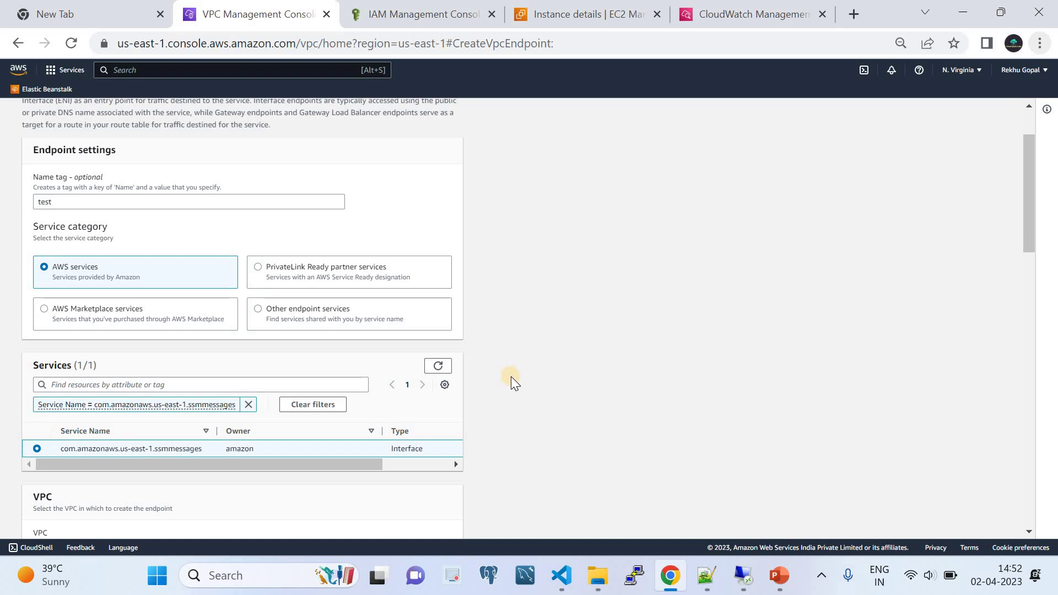
Step: Review the rest of the endpoint form down to its tags and cancel the endpoint creation
{"action": "scroll", "coordinate": [510, 376], "scroll_direction": "down", "scroll_amount": 10}
{"action": "scroll", "coordinate": [512, 444], "scroll_direction": "down", "scroll_amount": 6}
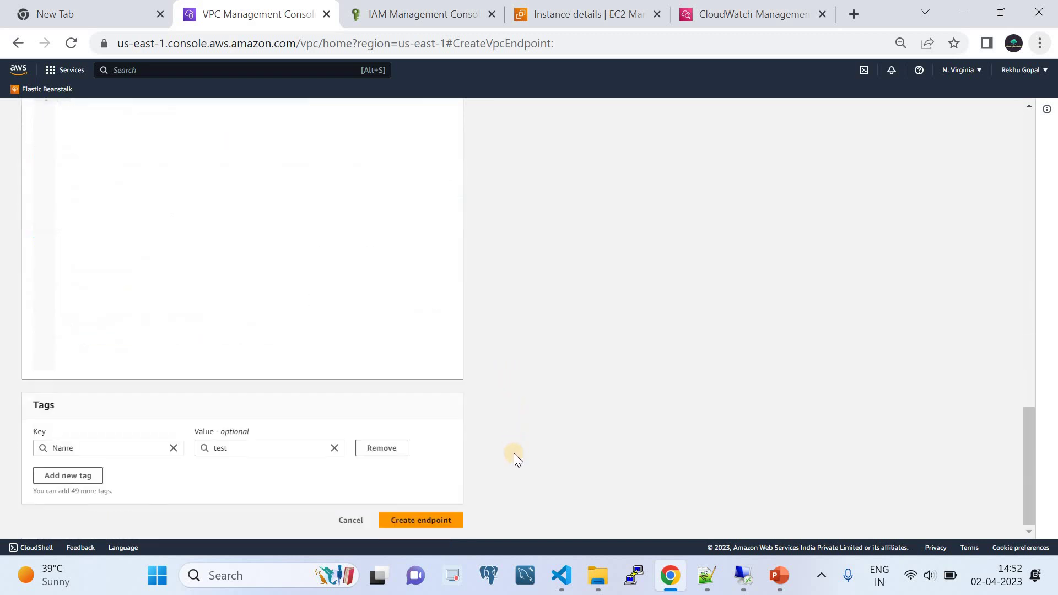
{"action": "scroll", "coordinate": [509, 479], "scroll_direction": "up", "scroll_amount": 10}
{"action": "scroll", "coordinate": [506, 498], "scroll_direction": "down", "scroll_amount": 5}
{"action": "scroll", "coordinate": [490, 549], "scroll_direction": "down", "scroll_amount": 5}
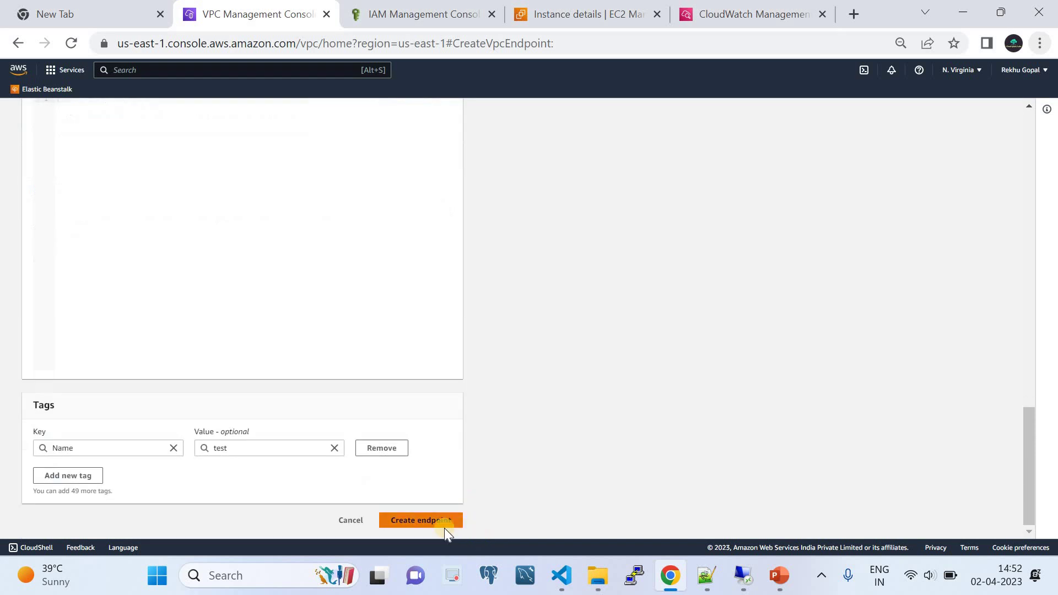
{"action": "left_click", "coordinate": [351, 519]}
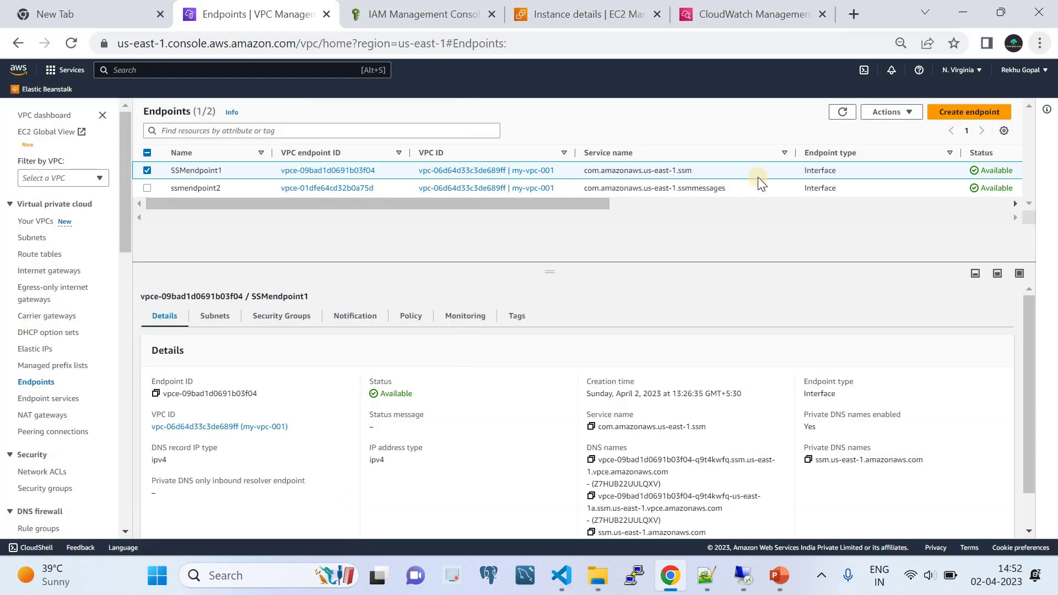
Step: Examine the details of the selected SSMendpoint1 endpoint, including its DNS names
{"action": "left_click", "coordinate": [820, 204]}
{"action": "left_click", "coordinate": [326, 218]}
{"action": "scroll", "coordinate": [646, 290], "scroll_direction": "down", "scroll_amount": 1}
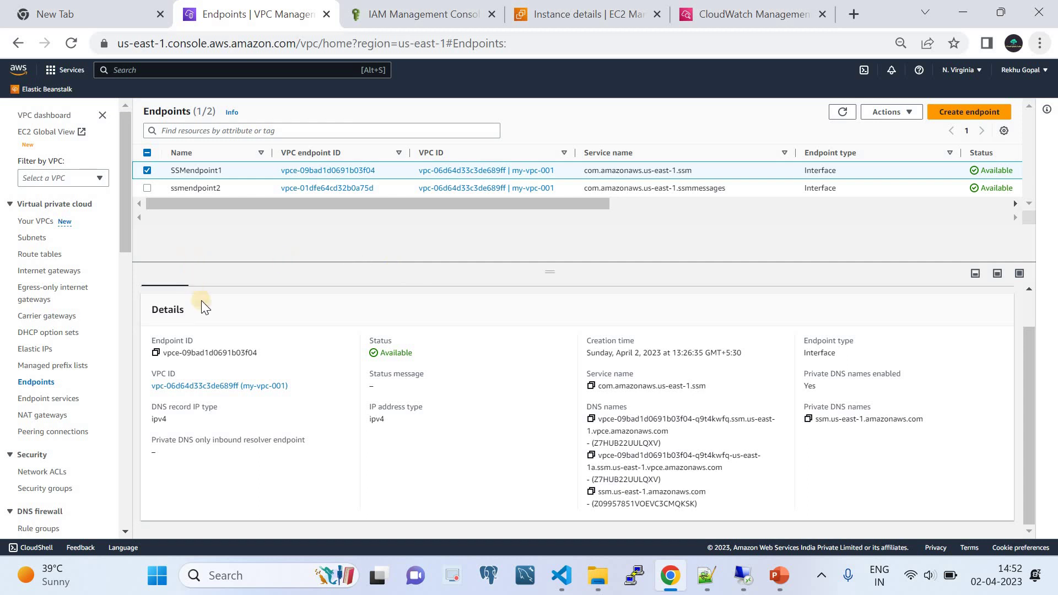
{"action": "scroll", "coordinate": [49, 460], "scroll_direction": "down", "scroll_amount": 3}
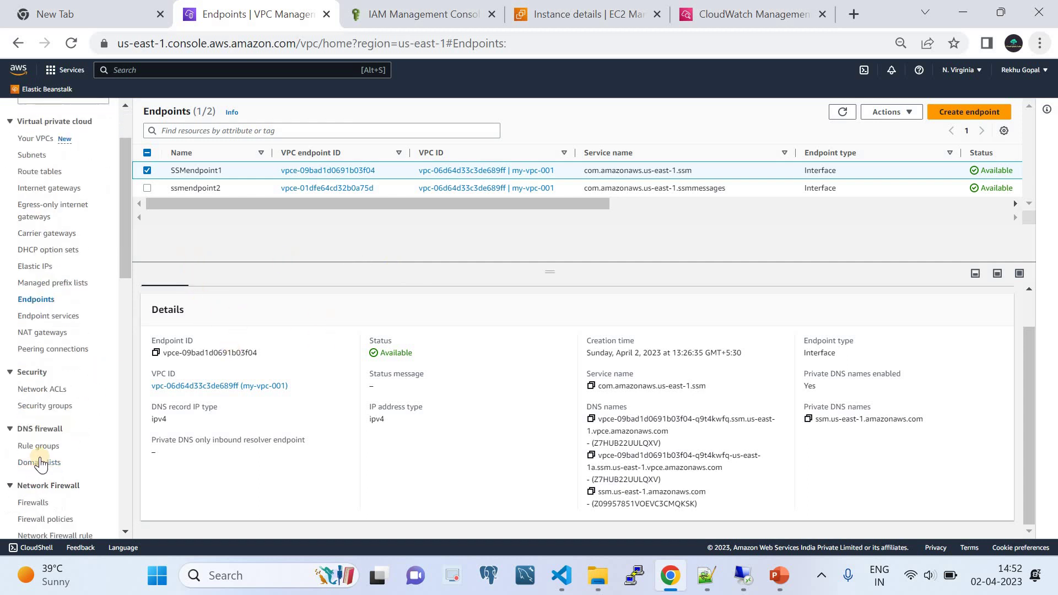
Step: Examine the inbound and outbound rules of the default security group in the VPC
{"action": "left_click", "coordinate": [45, 405]}
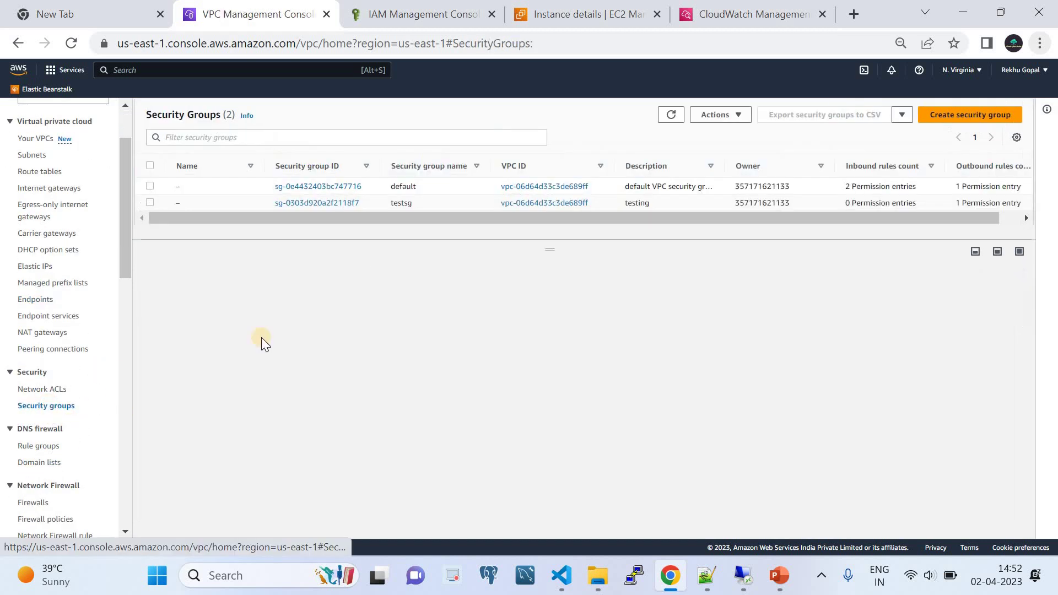
{"action": "left_click", "coordinate": [149, 186]}
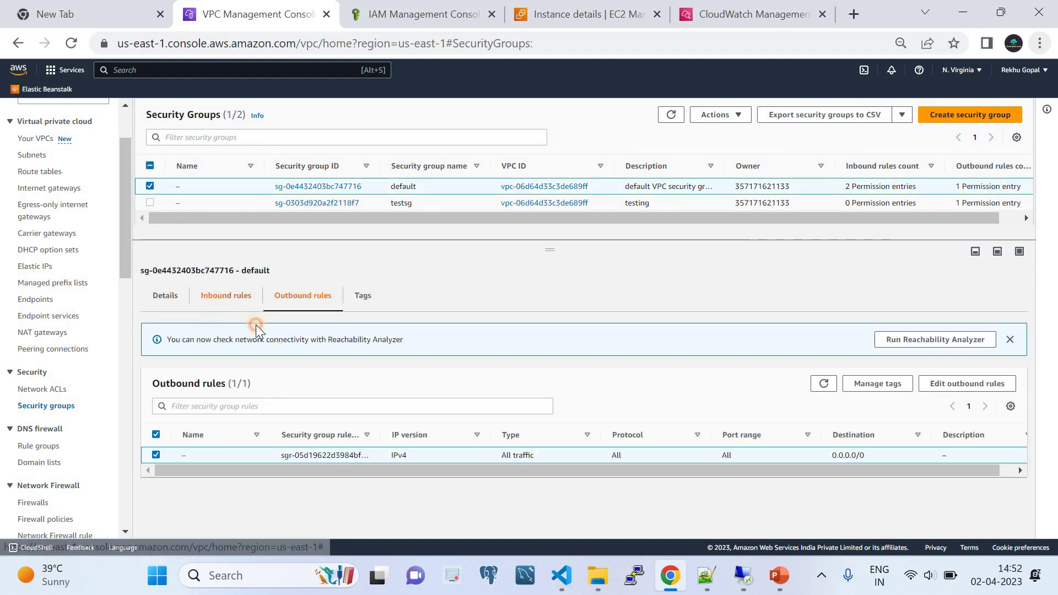
{"action": "left_click", "coordinate": [216, 297]}
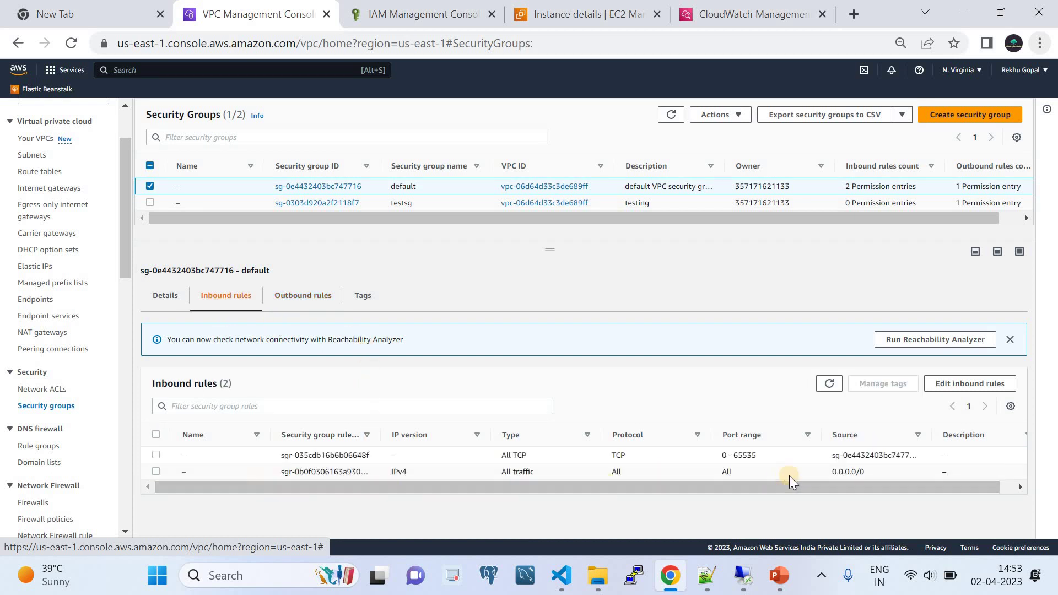
{"action": "left_click_drag", "start_coordinate": [511, 485], "coordinate": [456, 477]}
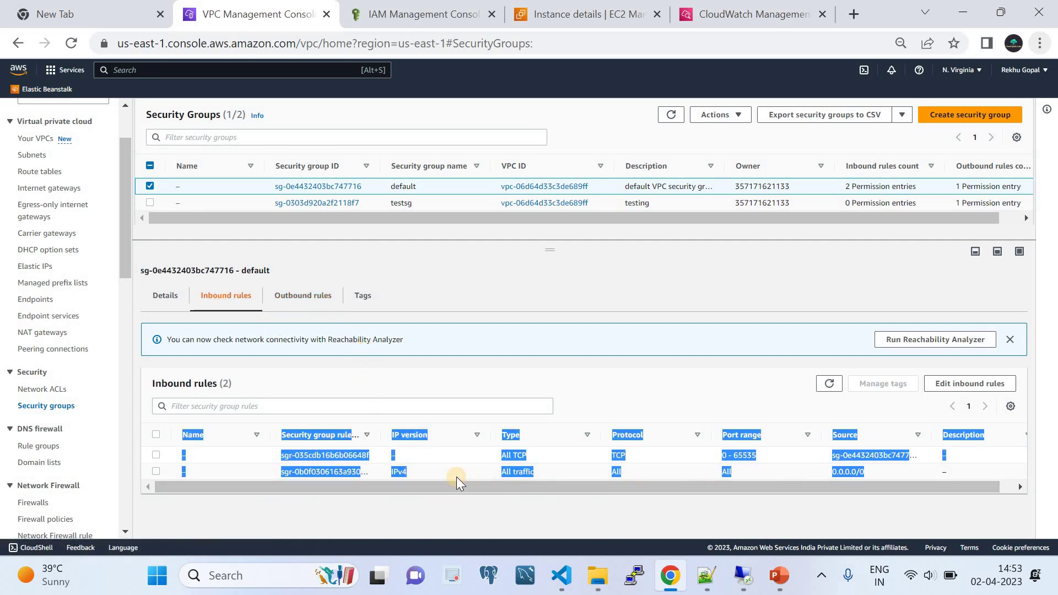
{"action": "left_click", "coordinate": [529, 378]}
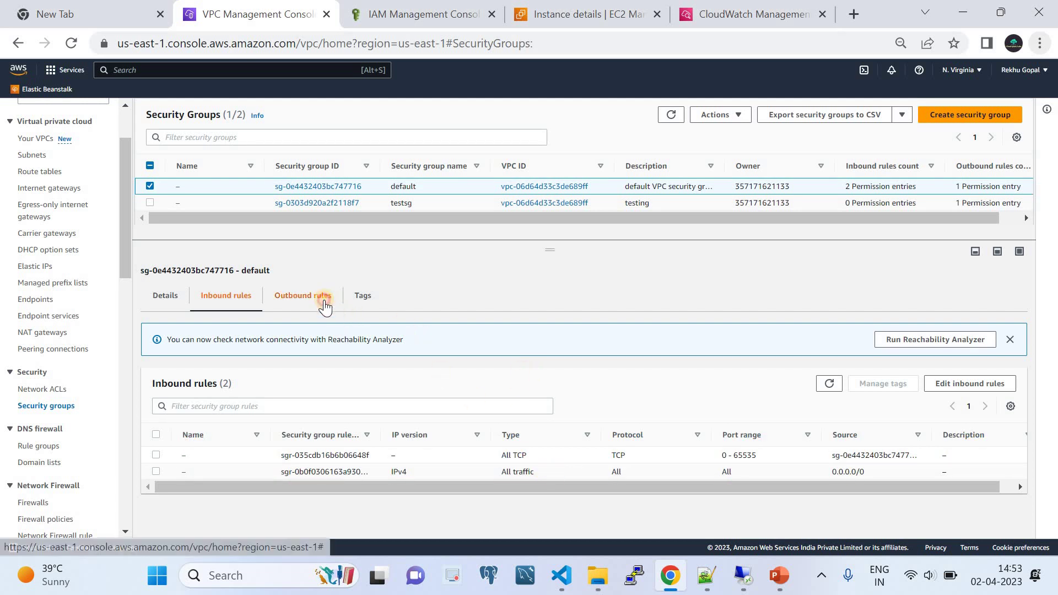
{"action": "left_click", "coordinate": [303, 295]}
{"action": "left_click", "coordinate": [487, 449]}
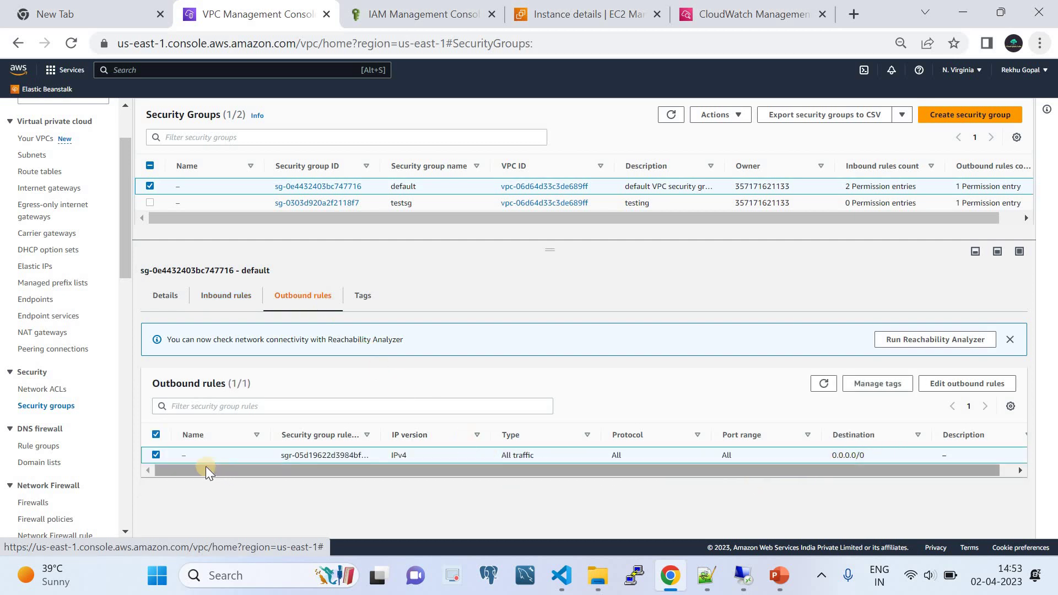
{"action": "scroll", "coordinate": [122, 480], "scroll_direction": "up", "scroll_amount": 2}
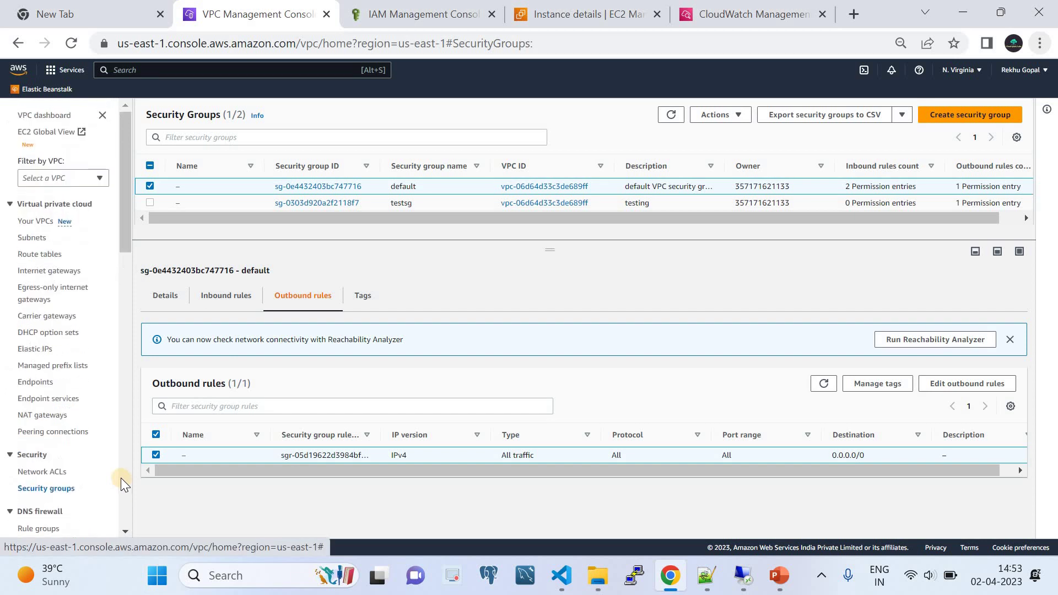
{"action": "scroll", "coordinate": [115, 477], "scroll_direction": "down", "scroll_amount": 3}
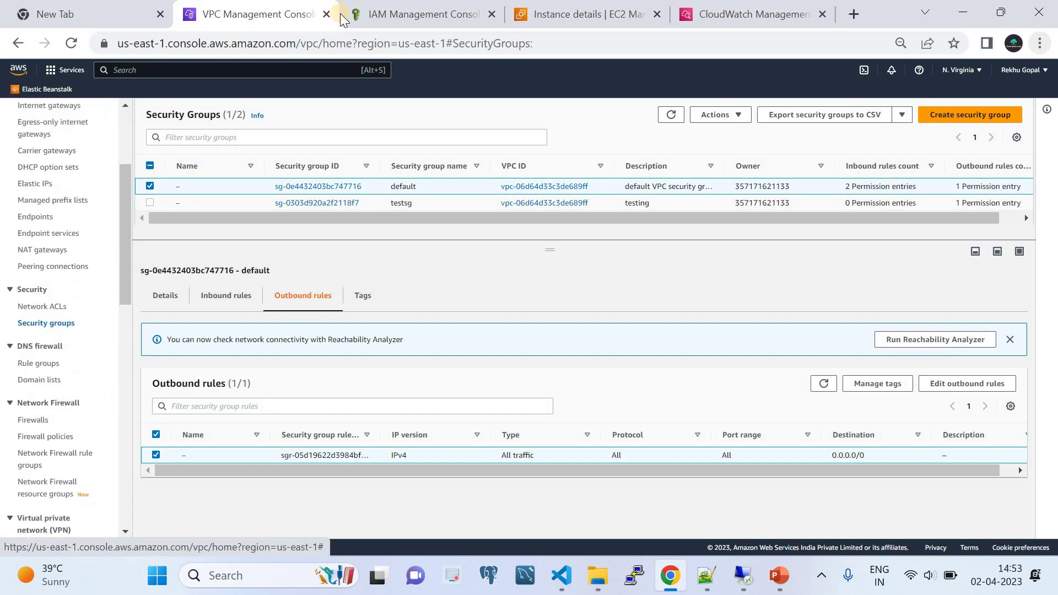
Step: Search the IAM roles for "inst" and open the details of my-instance-role
{"action": "left_click", "coordinate": [418, 13]}
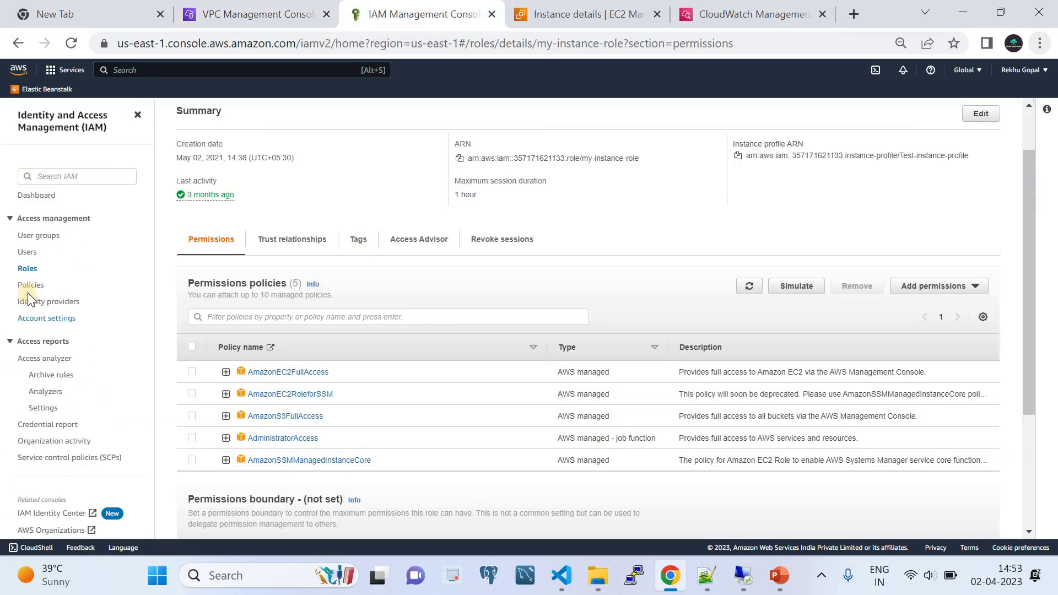
{"action": "left_click", "coordinate": [29, 272]}
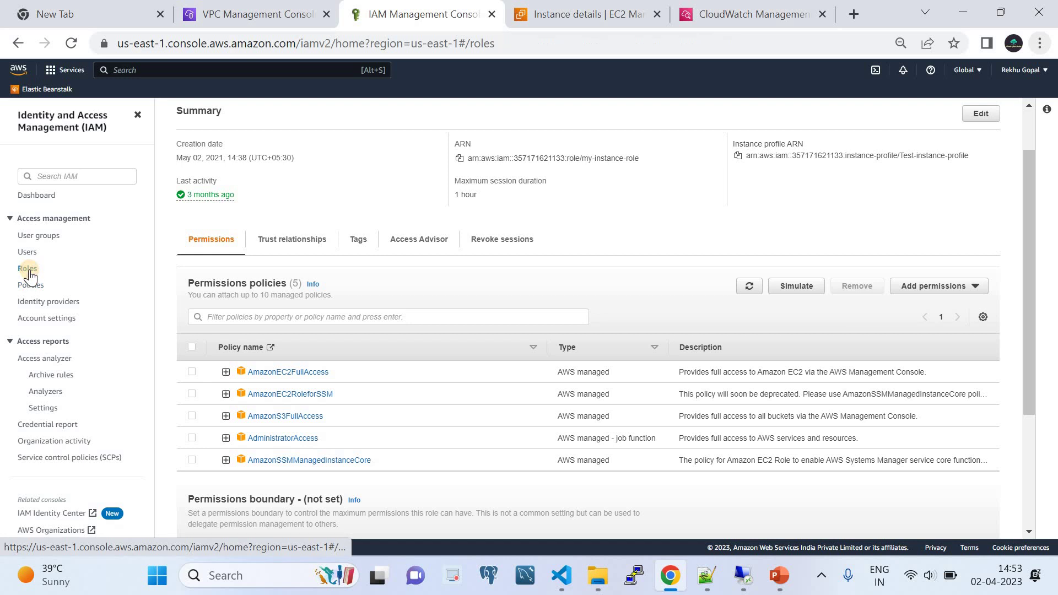
{"action": "left_click", "coordinate": [232, 188]}
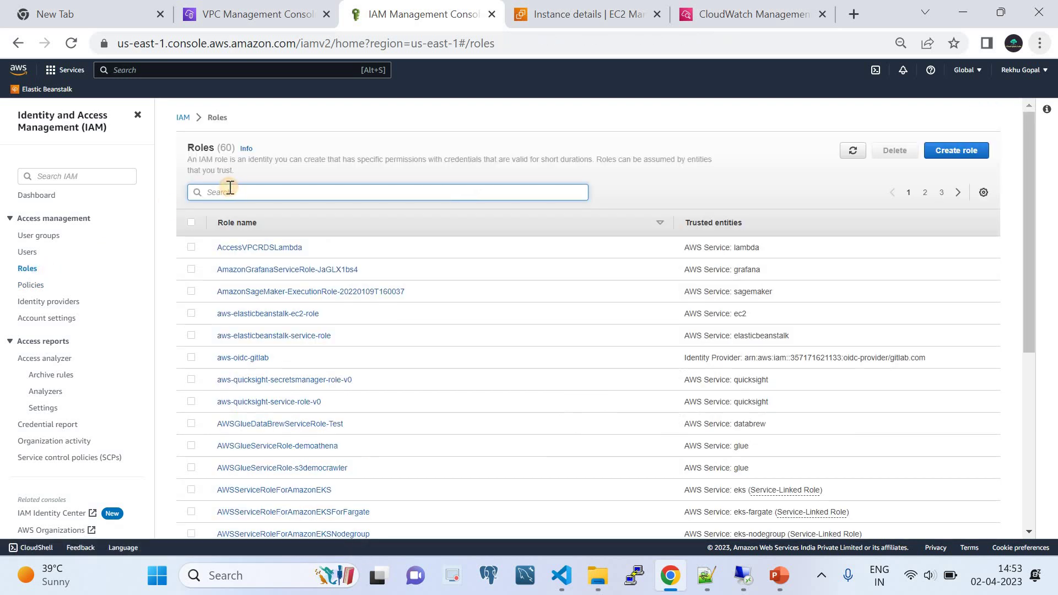
{"action": "type", "text": "Ina"}
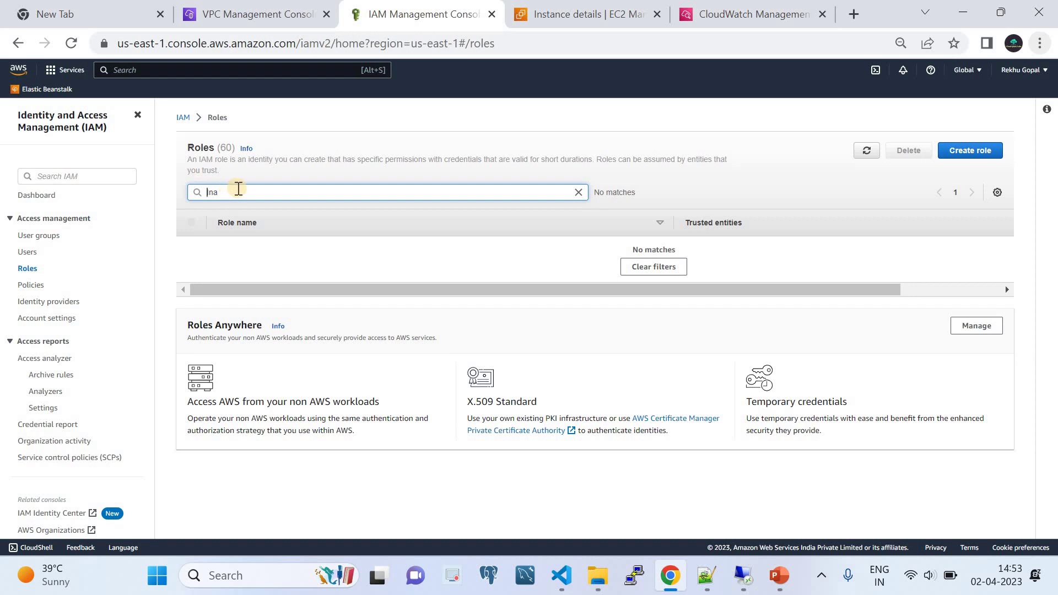
{"action": "key", "text": "BackSpace"}
{"action": "key", "text": "BackSpace"}
{"action": "key", "text": "BackSpace"}
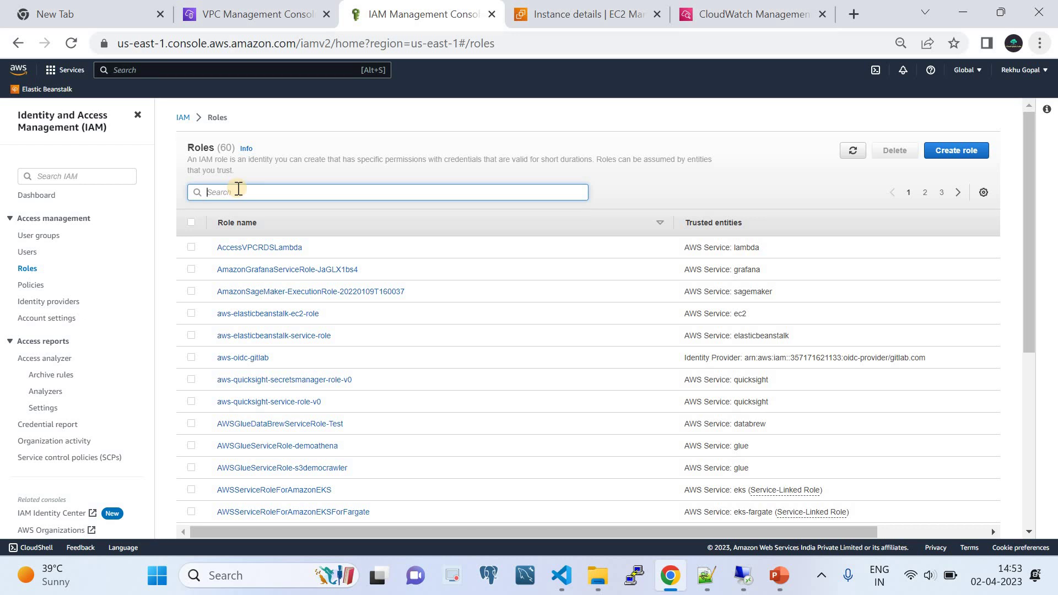
{"action": "type", "text": "inst"}
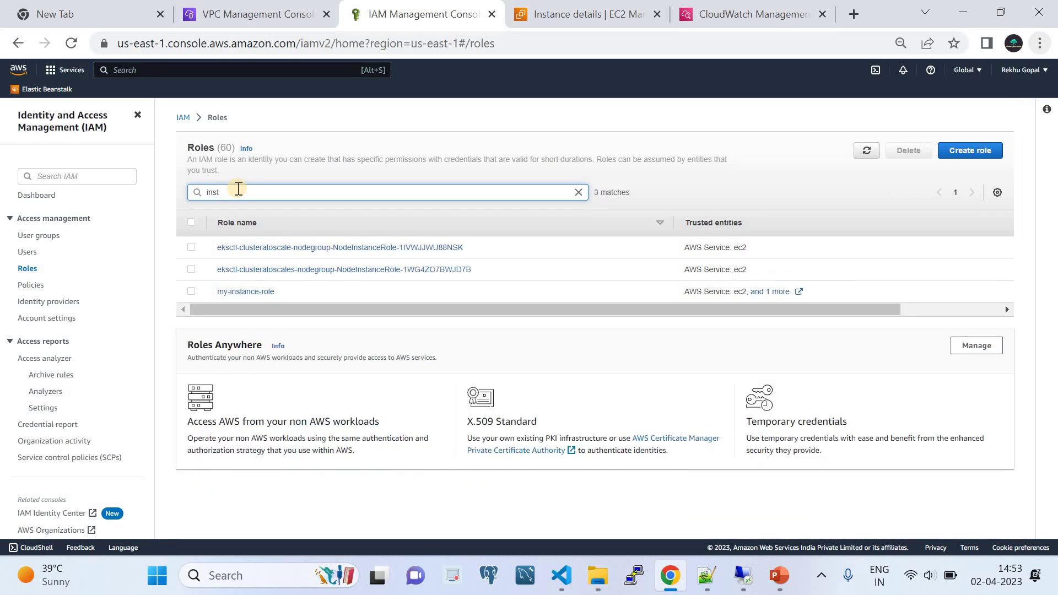
{"action": "left_click", "coordinate": [247, 293]}
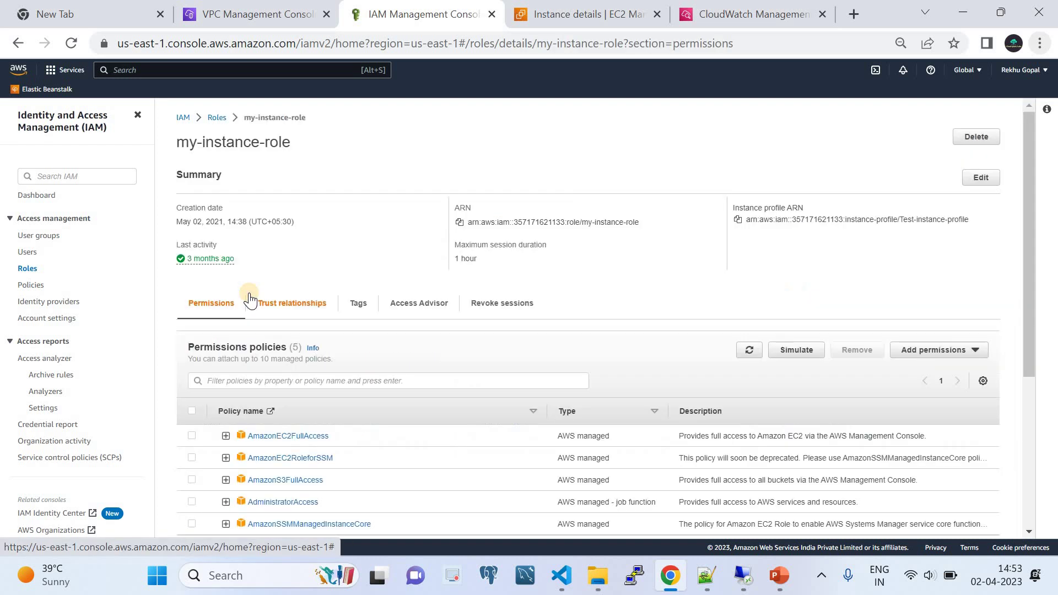
Step: Review the permissions policies attached to my-instance-role, including AmazonSSMManagedInstanceCore
{"action": "scroll", "coordinate": [330, 292], "scroll_direction": "down", "scroll_amount": 3}
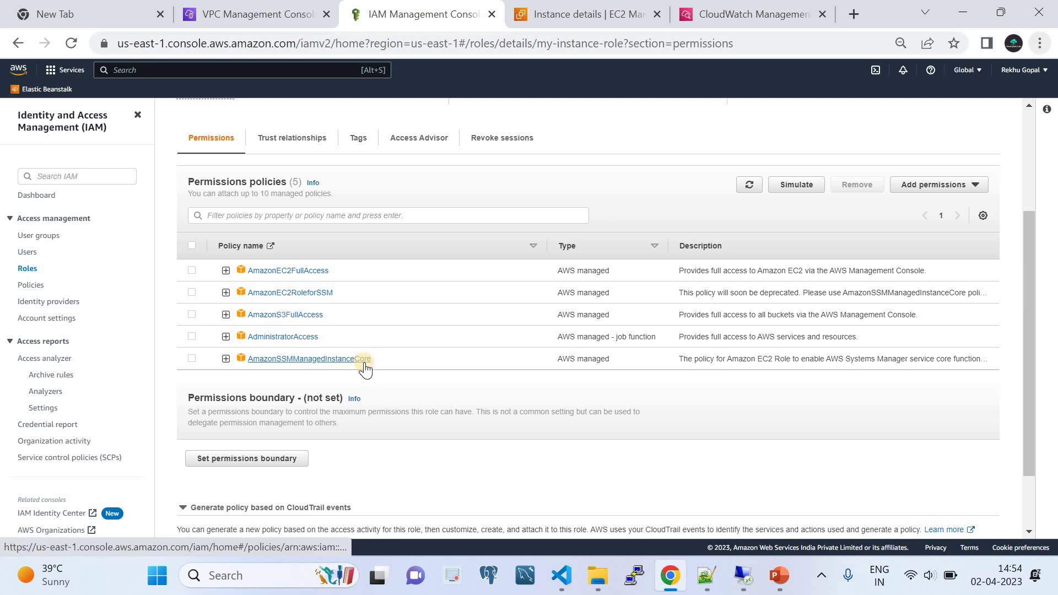
{"action": "scroll", "coordinate": [364, 366], "scroll_direction": "up", "scroll_amount": 3}
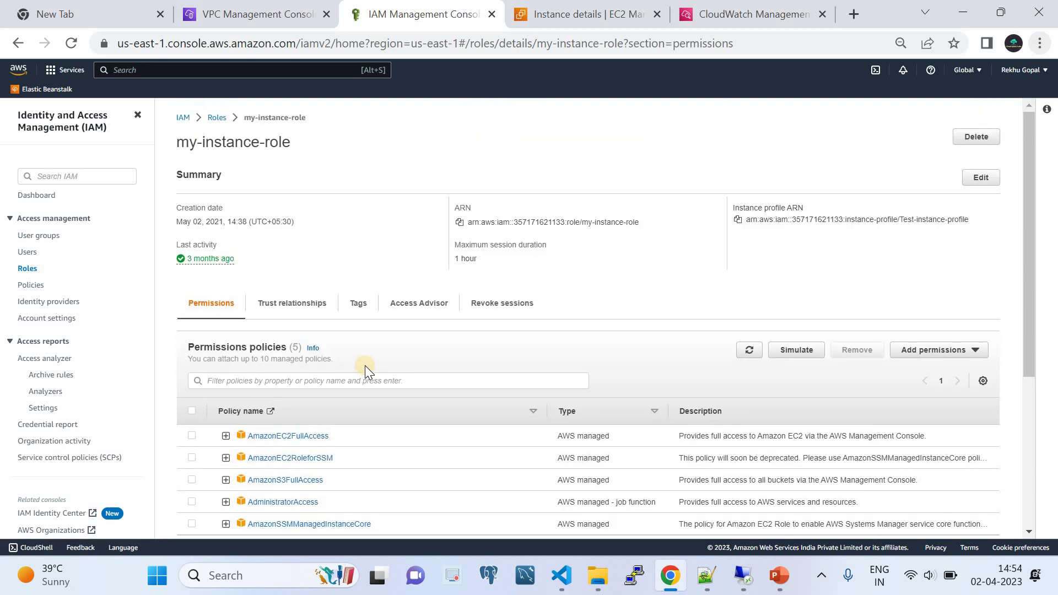
{"action": "scroll", "coordinate": [366, 380], "scroll_direction": "down", "scroll_amount": 3}
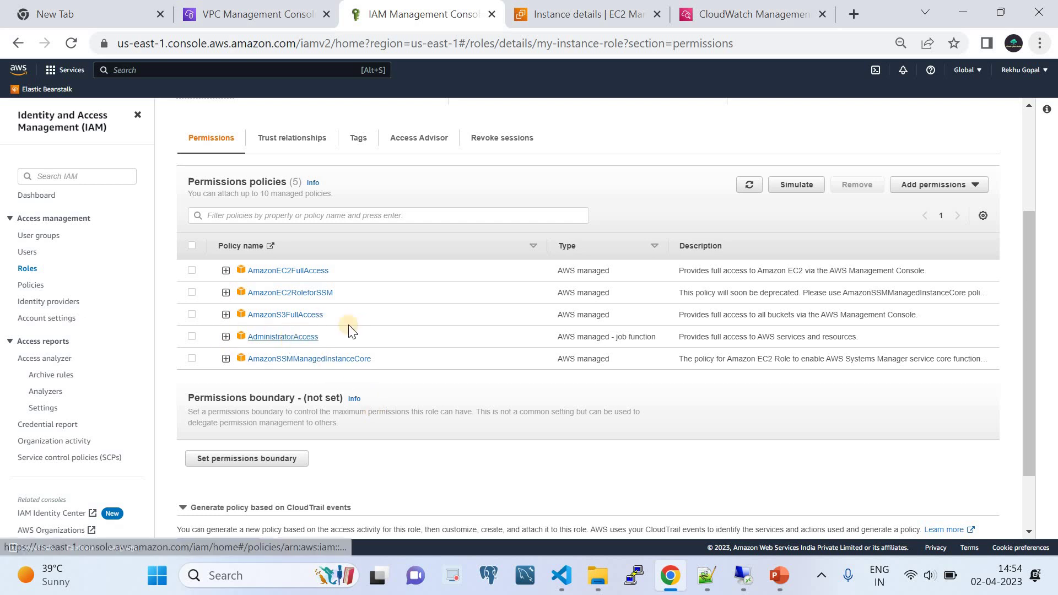
{"action": "scroll", "coordinate": [354, 290], "scroll_direction": "up", "scroll_amount": 2}
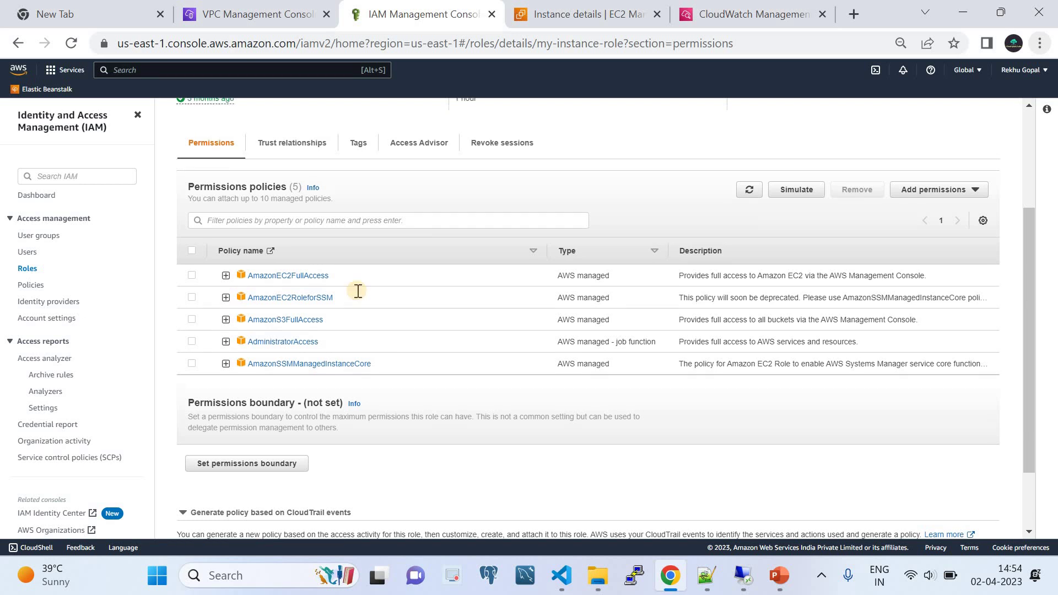
Step: Examine the role's trust relationships, highlighting the trusted services ec2.amazonaws.com and ssm.amazonaws.com
{"action": "left_click", "coordinate": [291, 220]}
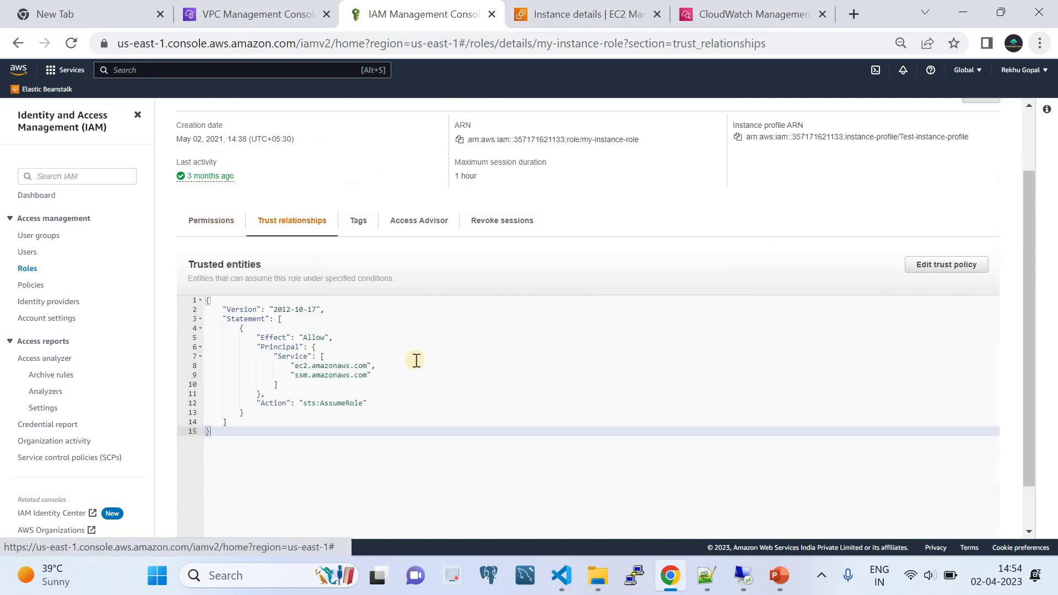
{"action": "left_click", "coordinate": [295, 364]}
{"action": "left_click_drag", "start_coordinate": [295, 364], "coordinate": [379, 373]}
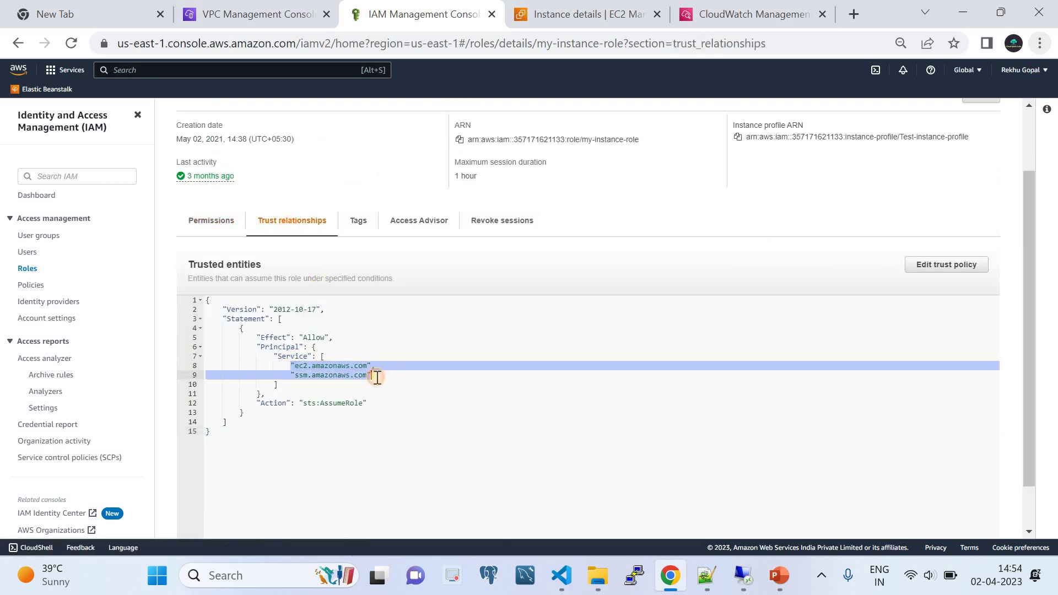
{"action": "left_click", "coordinate": [380, 374]}
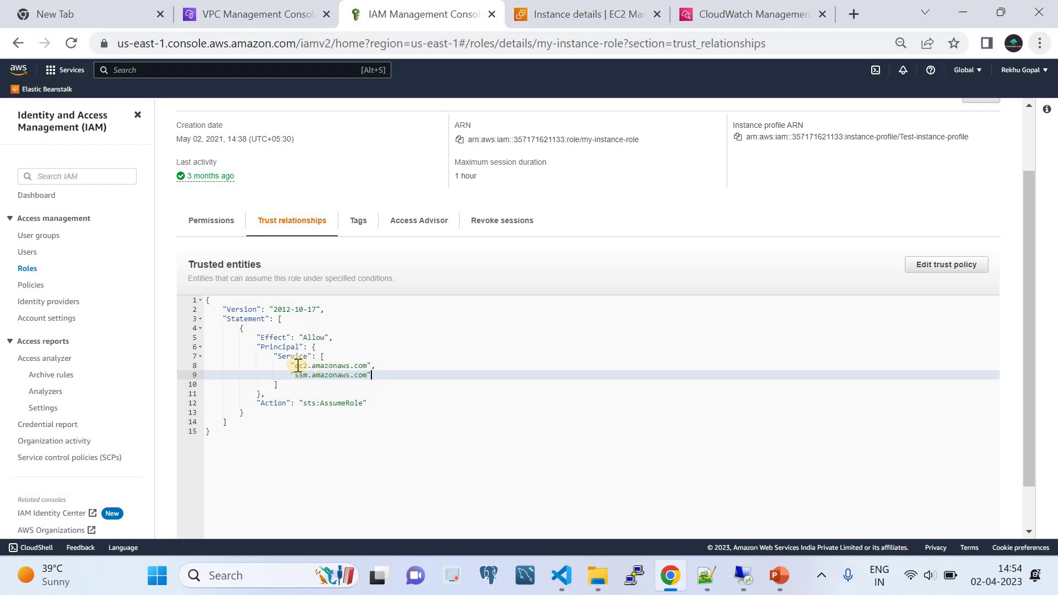
{"action": "left_click_drag", "start_coordinate": [295, 366], "coordinate": [368, 366]}
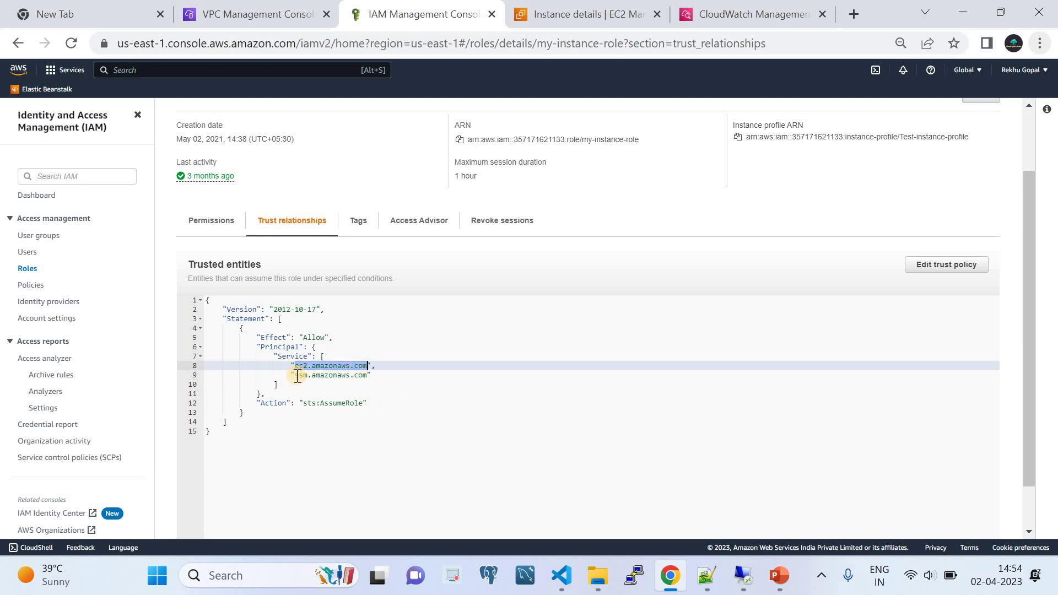
{"action": "left_click_drag", "start_coordinate": [295, 376], "coordinate": [368, 376]}
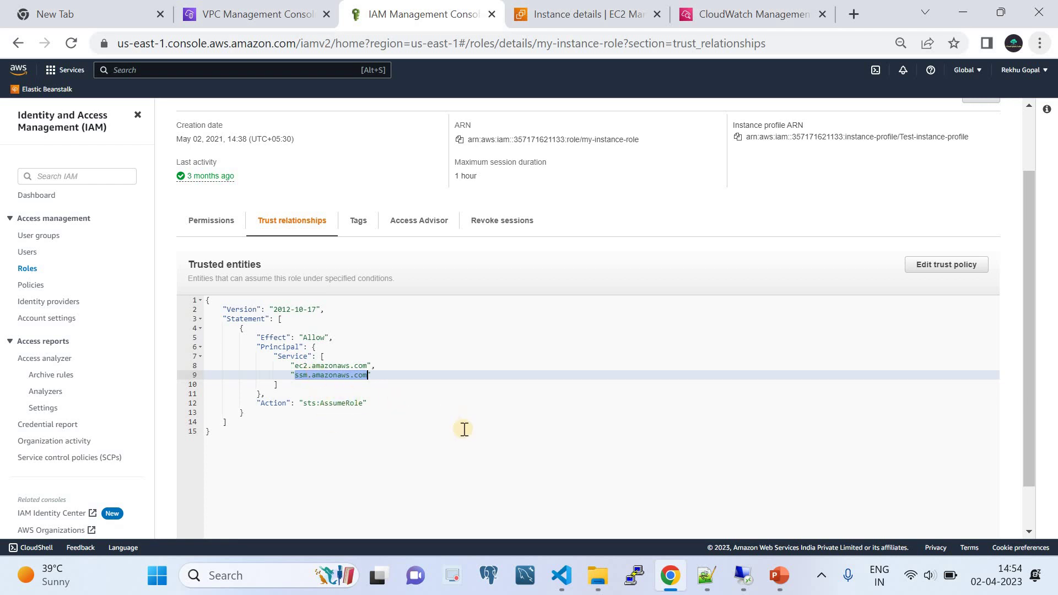
{"action": "scroll", "coordinate": [473, 435], "scroll_direction": "up", "scroll_amount": 2}
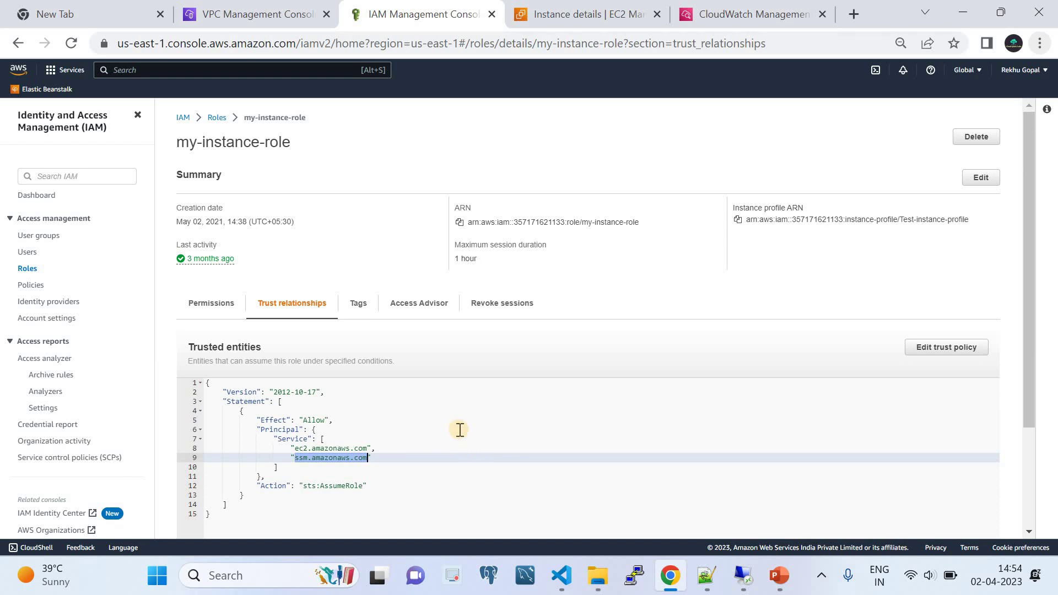
{"action": "left_click", "coordinate": [422, 325]}
Step: Go to the EC2 instances list and start launching a new instance
{"action": "left_click", "coordinate": [586, 14]}
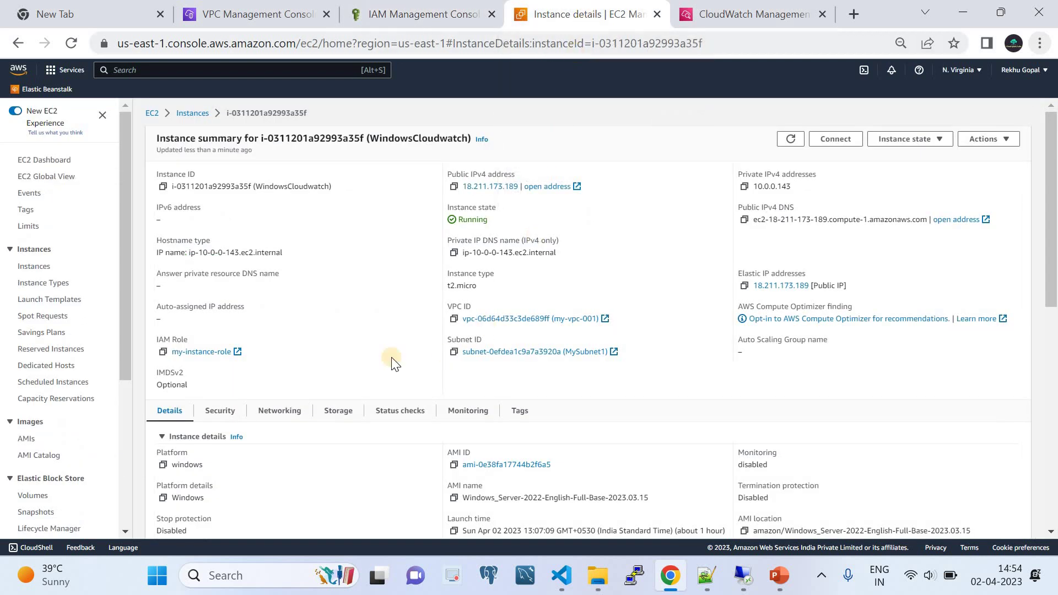
{"action": "left_click", "coordinate": [193, 113]}
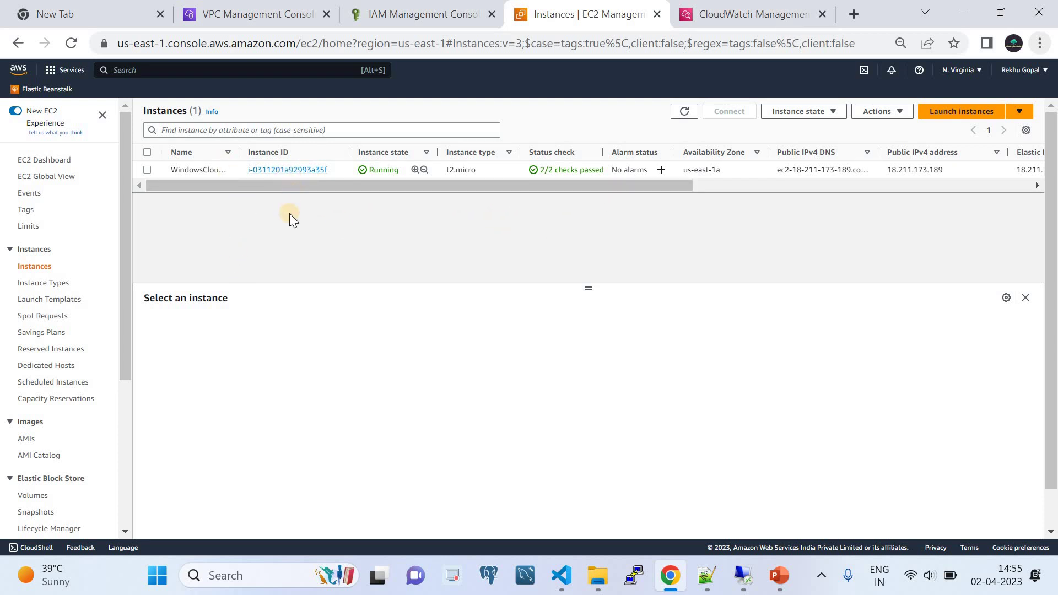
{"action": "left_click_drag", "start_coordinate": [601, 284], "coordinate": [566, 208]}
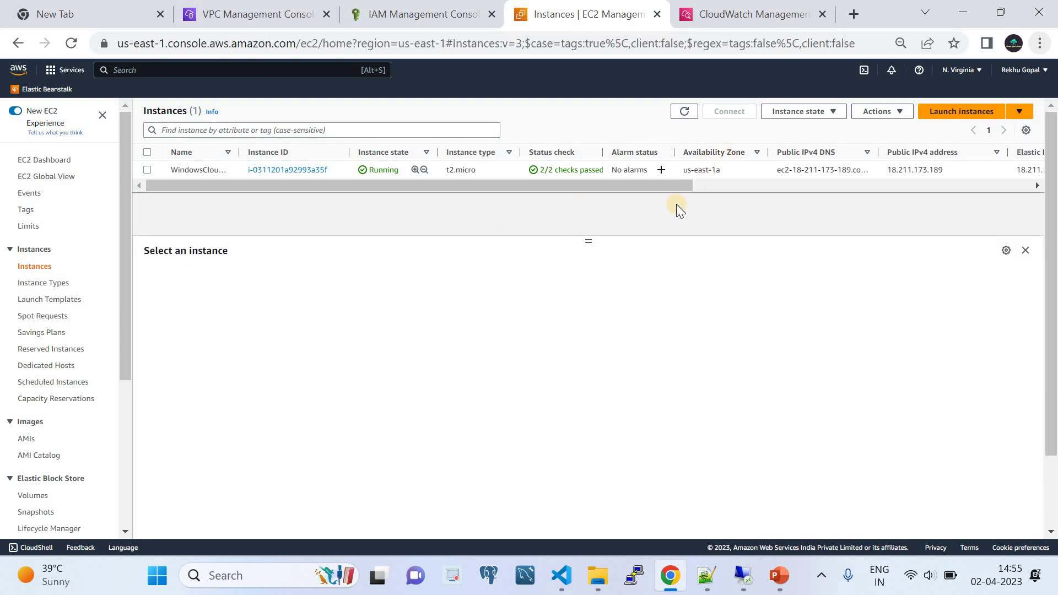
{"action": "left_click", "coordinate": [961, 111]}
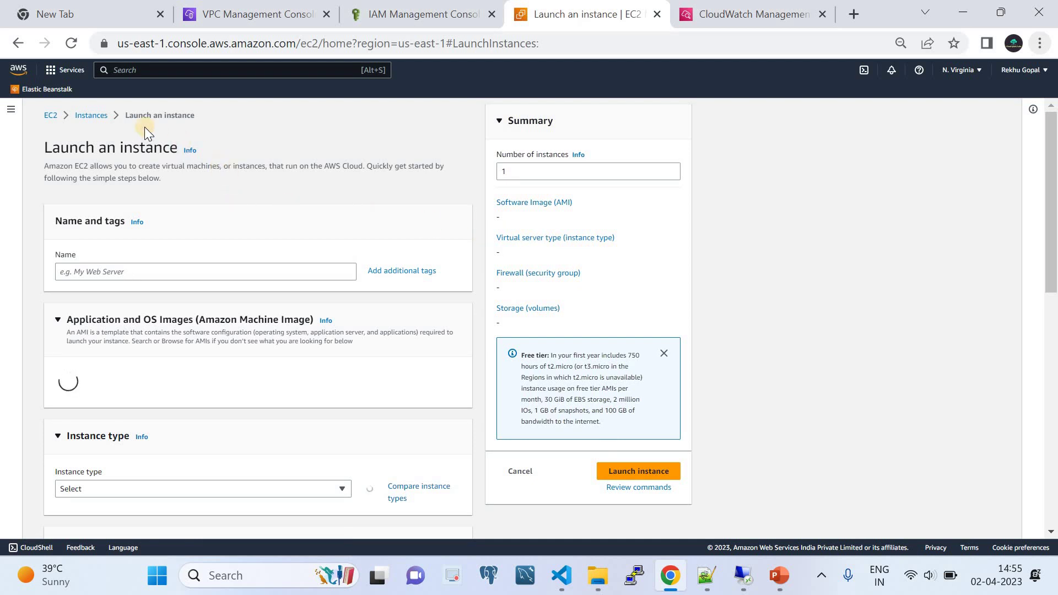
Step: Expand the new instance's tags, set its Name tag to TestEC2, and look over the machine image options
{"action": "left_click", "coordinate": [407, 280]}
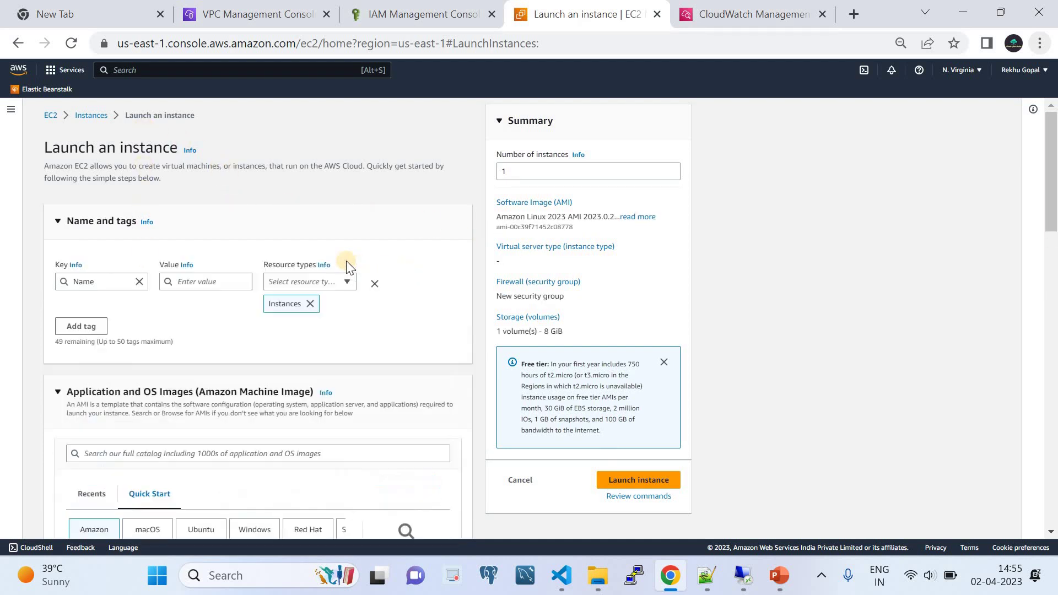
{"action": "left_click", "coordinate": [195, 281]}
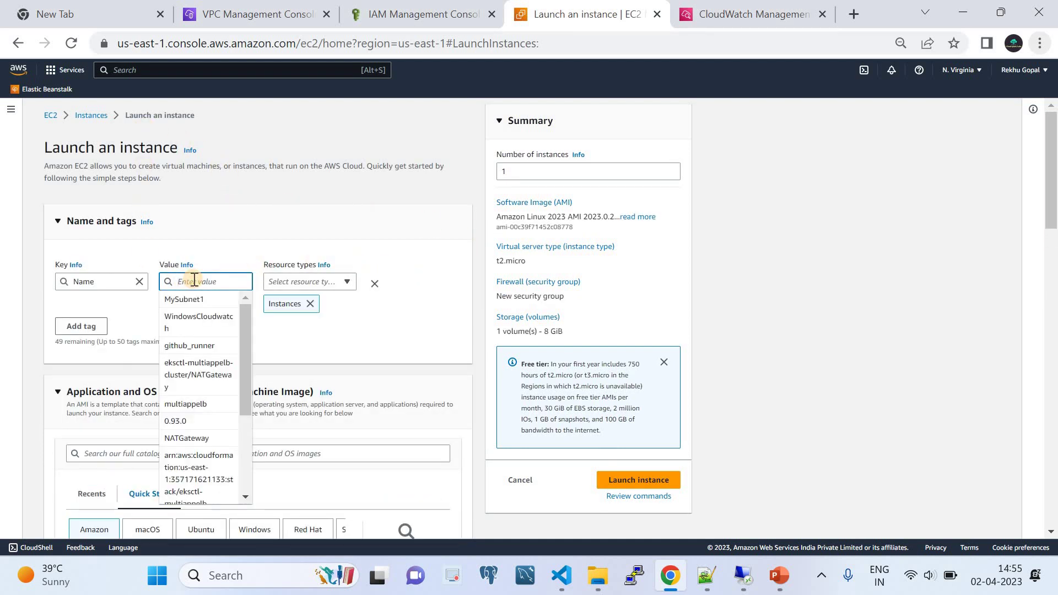
{"action": "type", "text": "TestCe2"}
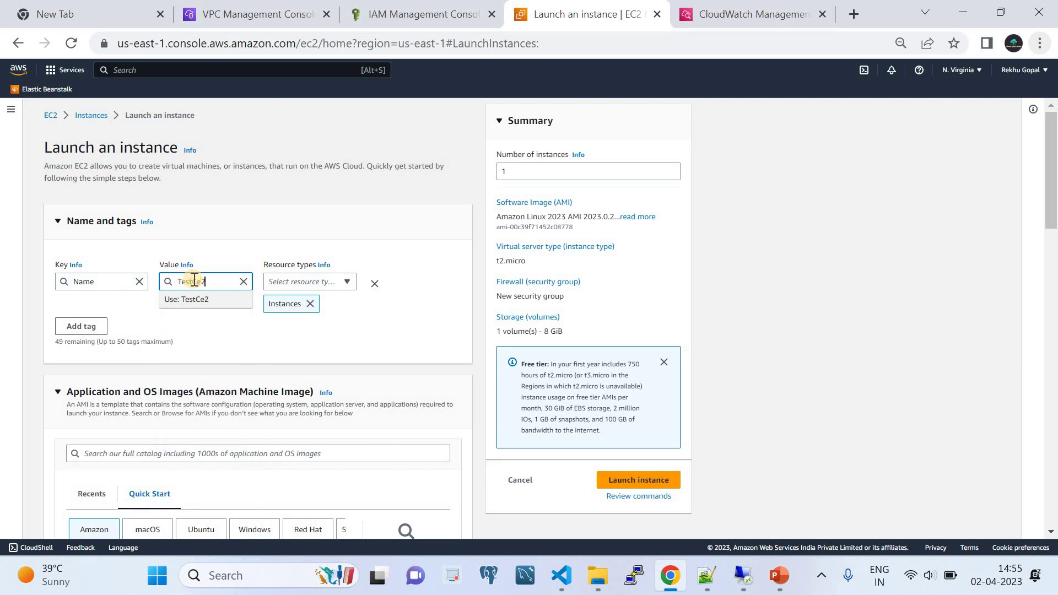
{"action": "key", "text": "BackSpace"}
{"action": "key", "text": "BackSpace"}
{"action": "key", "text": "BackSpace"}
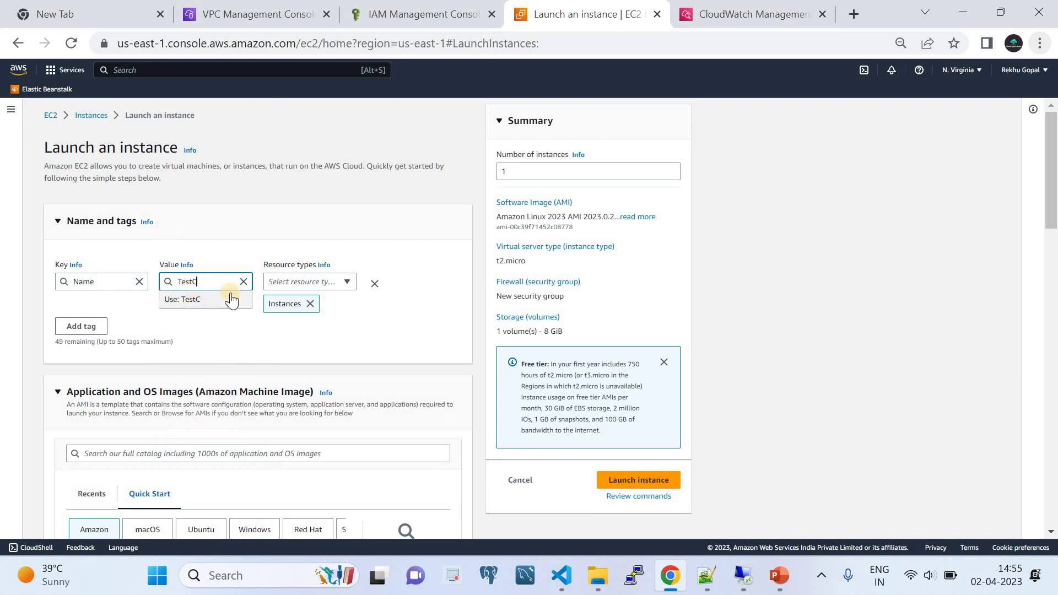
{"action": "type", "text": "EC2"}
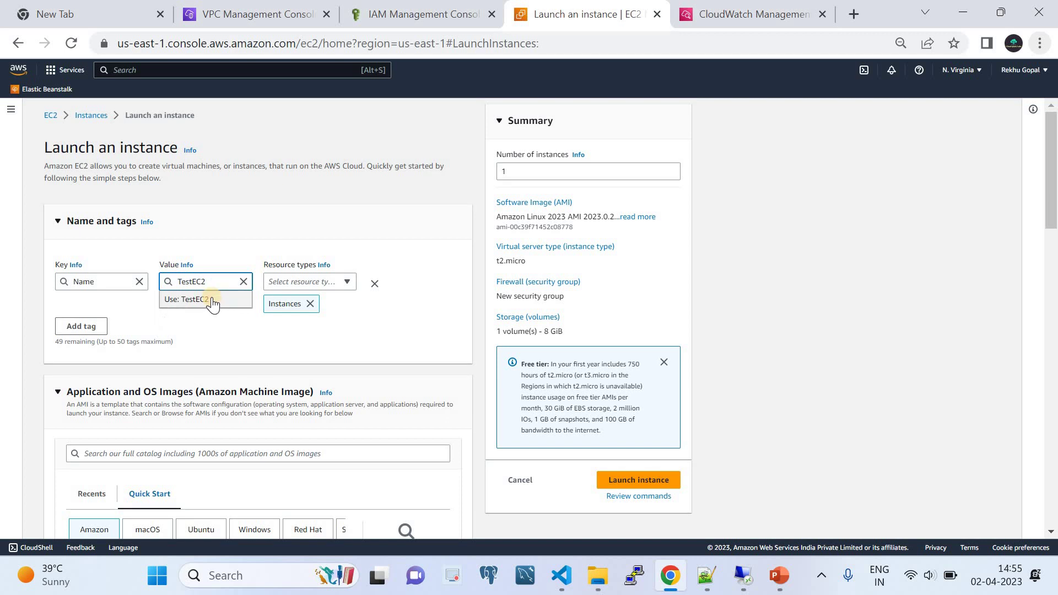
{"action": "left_click", "coordinate": [397, 249]}
{"action": "scroll", "coordinate": [429, 242], "scroll_direction": "down", "scroll_amount": 6}
{"action": "scroll", "coordinate": [386, 254], "scroll_direction": "up", "scroll_amount": 6}
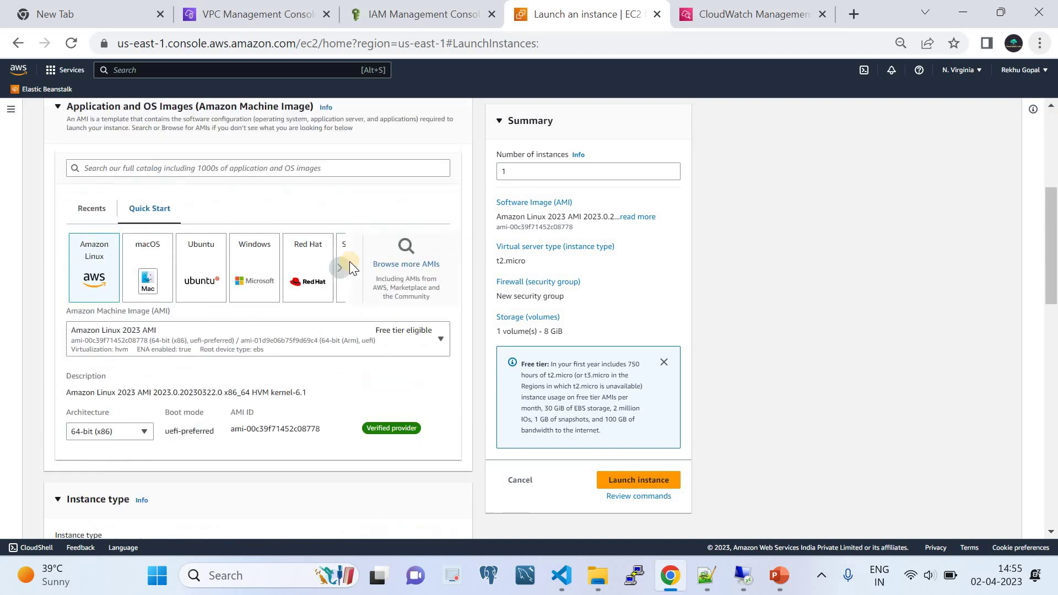
Step: Look through the Amazon Linux machine images, and choose Windows with Microsoft Windows Server 2022 Base for the new instance
{"action": "scroll", "coordinate": [182, 332], "scroll_direction": "down", "scroll_amount": 4}
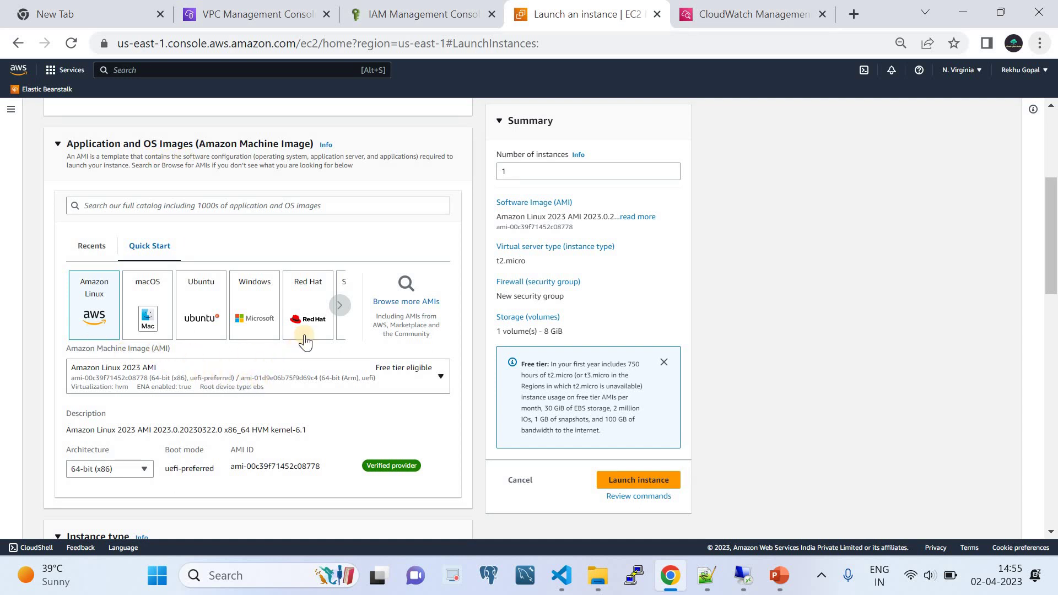
{"action": "left_click", "coordinate": [435, 378]}
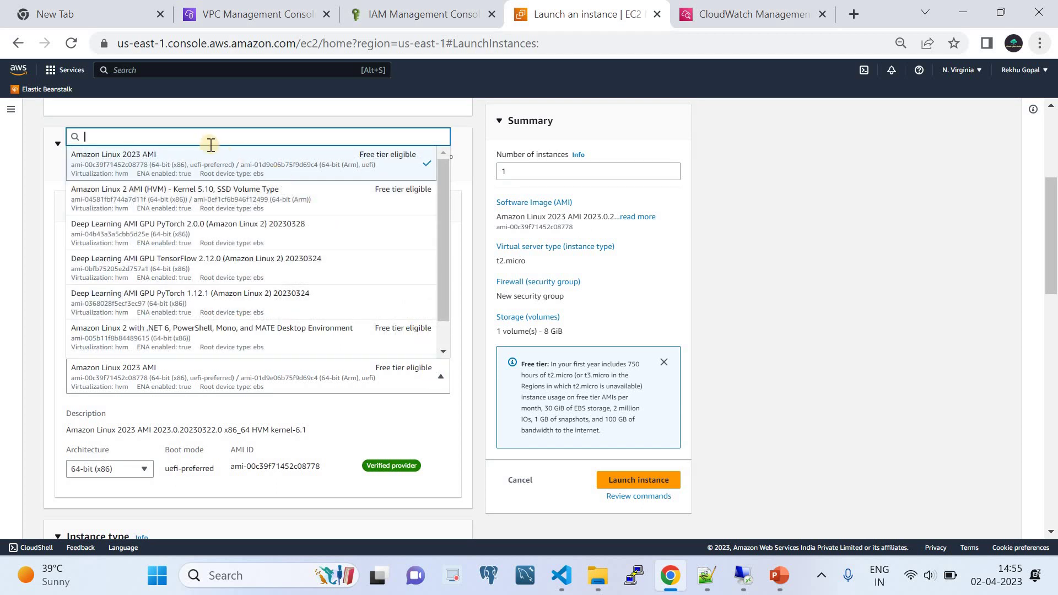
{"action": "scroll", "coordinate": [297, 292], "scroll_direction": "down", "scroll_amount": 1}
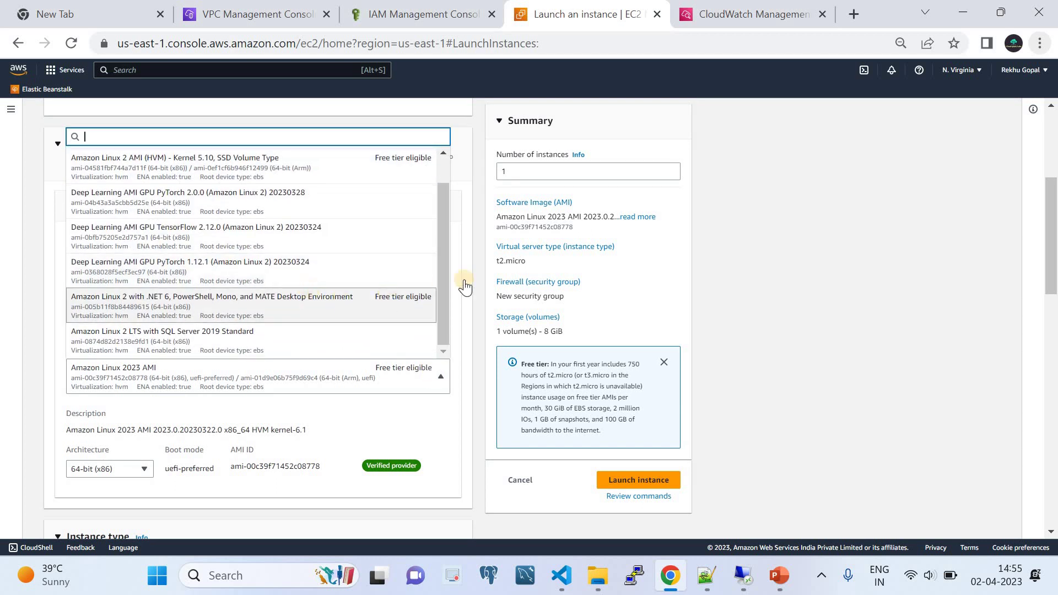
{"action": "left_click", "coordinate": [714, 282]}
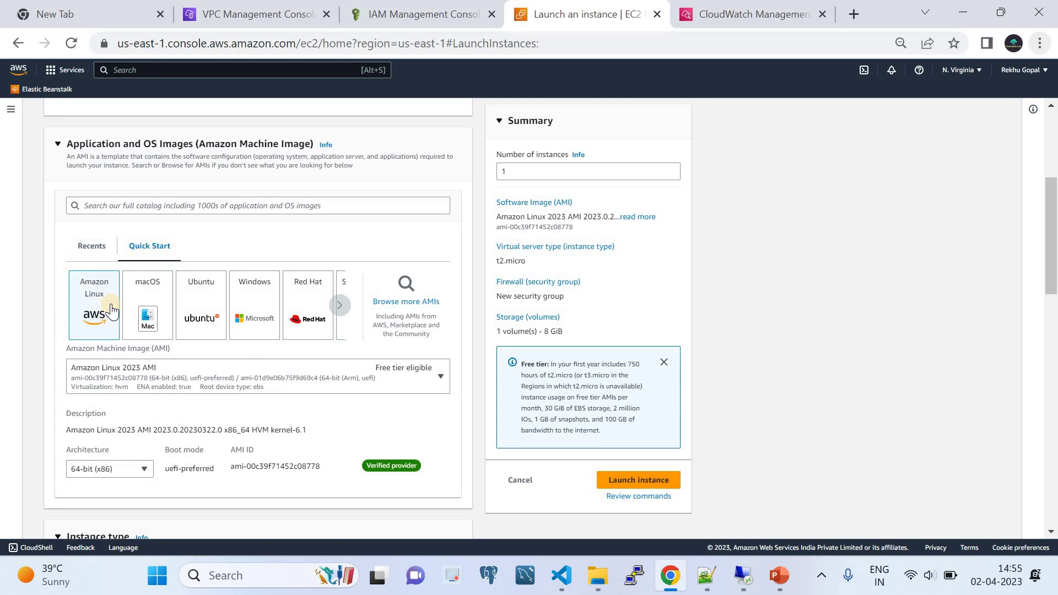
{"action": "left_click", "coordinate": [243, 318]}
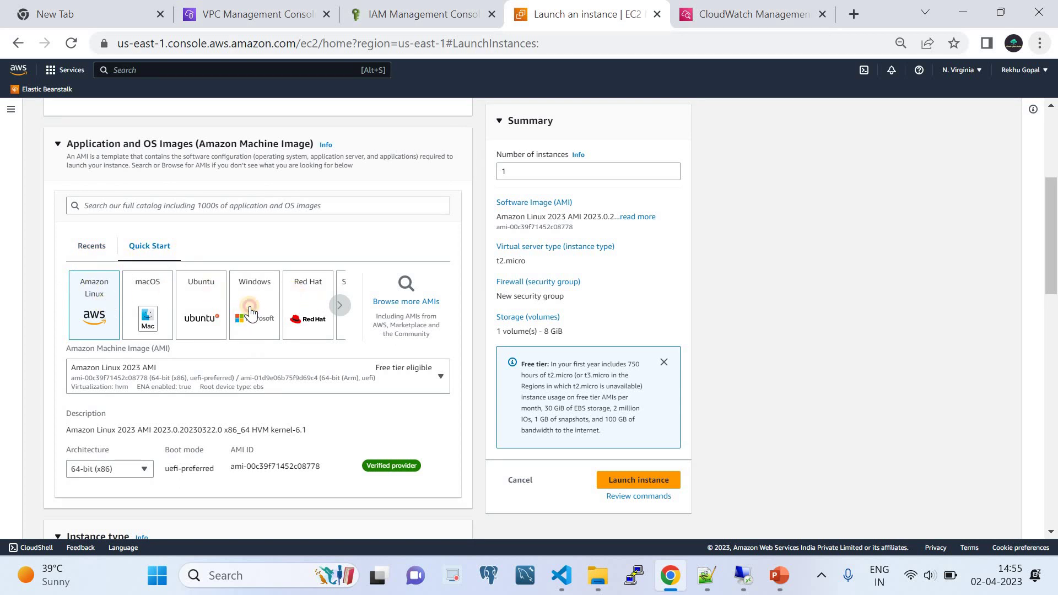
{"action": "left_click", "coordinate": [427, 374]}
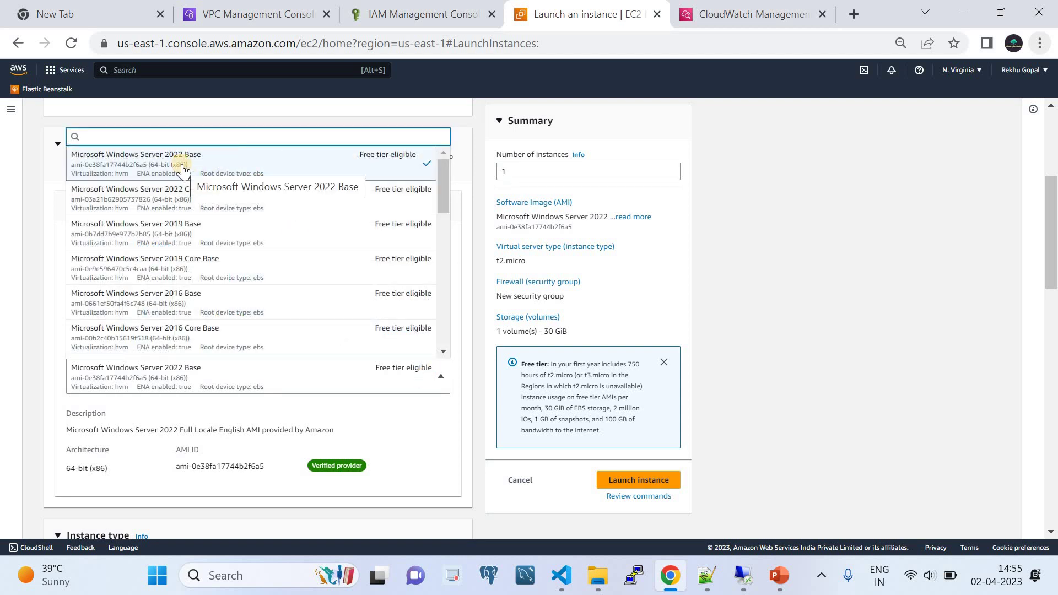
{"action": "left_click", "coordinate": [761, 288]}
Step: Look over the available instance types for the new instance, keeping t2.micro selected
{"action": "scroll", "coordinate": [765, 338], "scroll_direction": "down", "scroll_amount": 3}
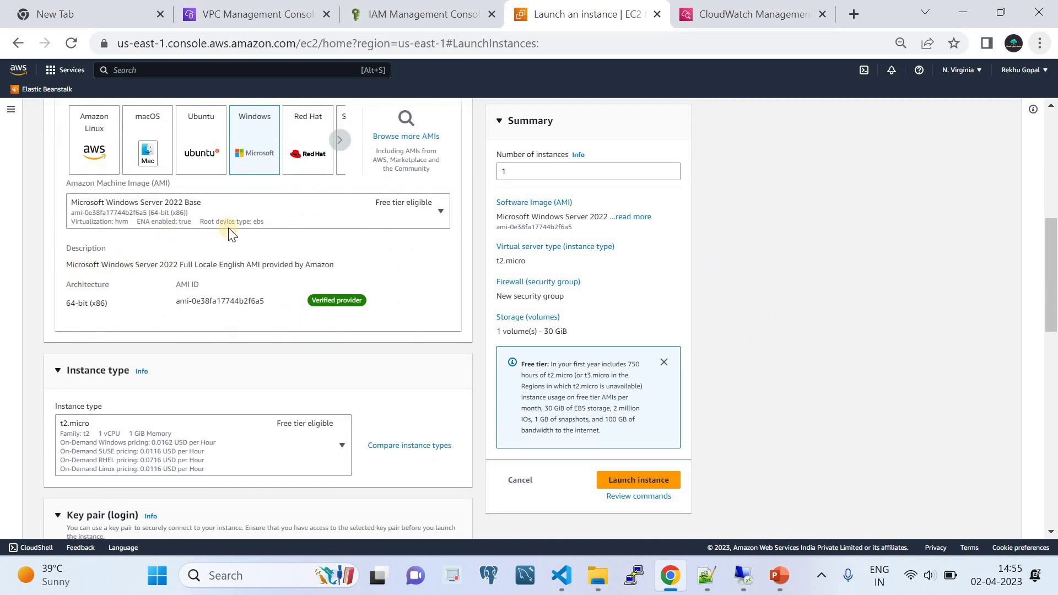
{"action": "scroll", "coordinate": [277, 310], "scroll_direction": "down", "scroll_amount": 1}
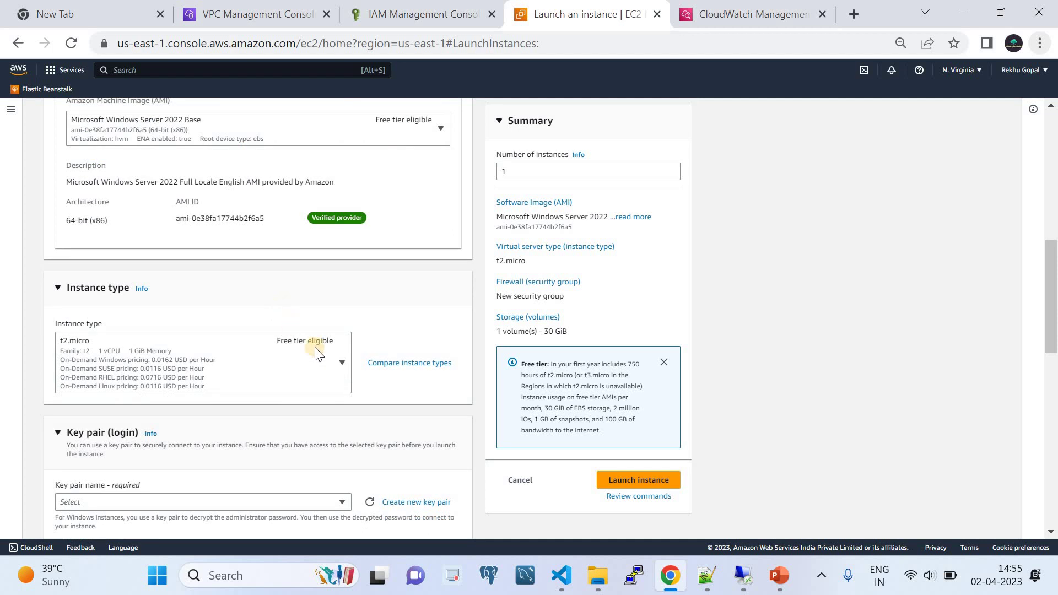
{"action": "left_click", "coordinate": [337, 365]}
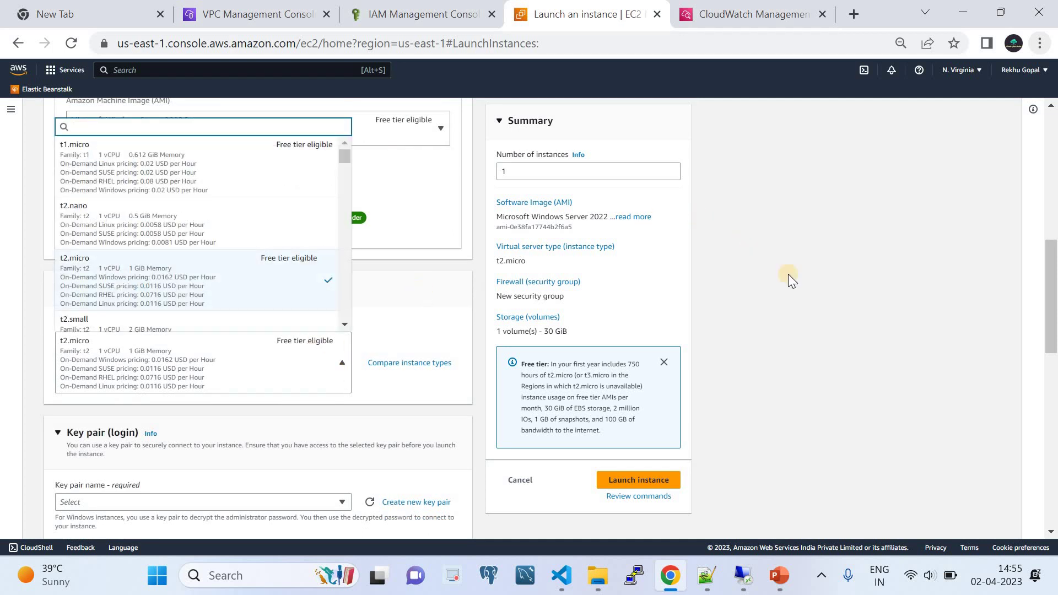
{"action": "left_click", "coordinate": [750, 296]}
Step: Create a new login key pair named Test in .pem format for the instance
{"action": "scroll", "coordinate": [733, 292], "scroll_direction": "down", "scroll_amount": 3}
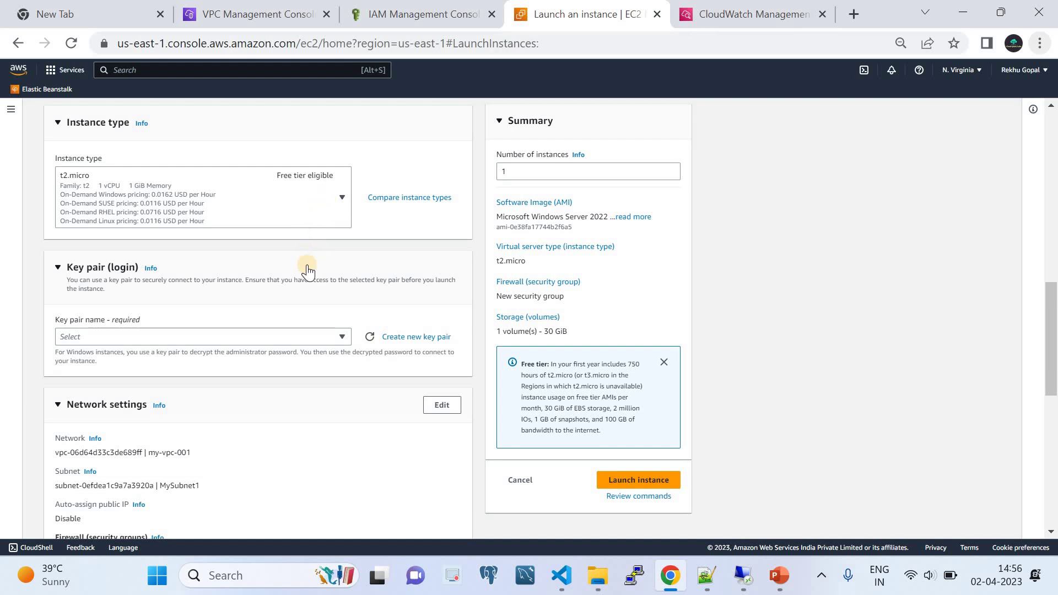
{"action": "left_click", "coordinate": [301, 337]}
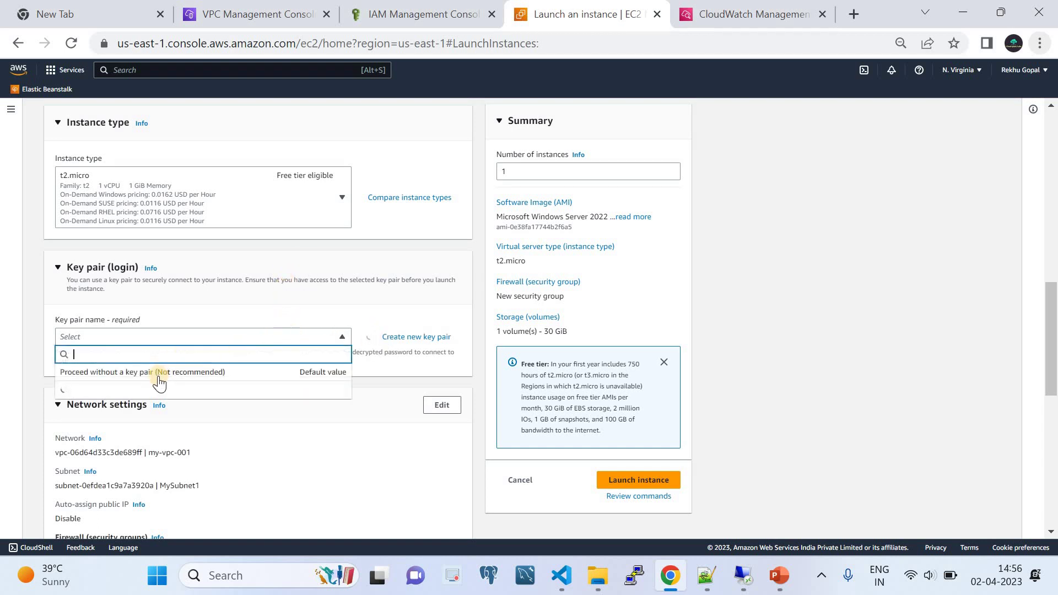
{"action": "left_click", "coordinate": [409, 338]}
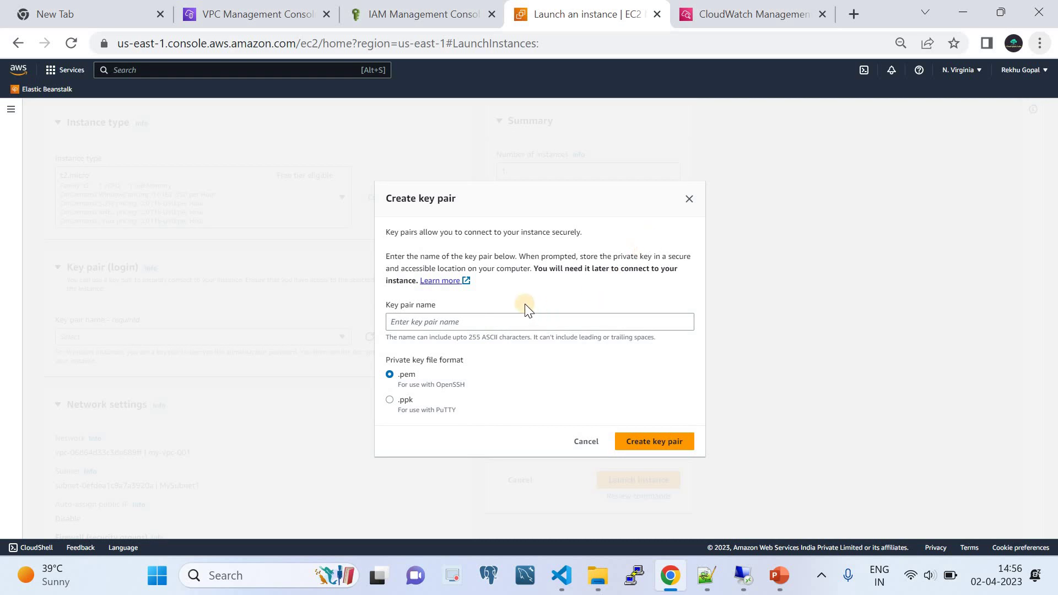
{"action": "left_click", "coordinate": [512, 320]}
{"action": "type", "text": "Test"}
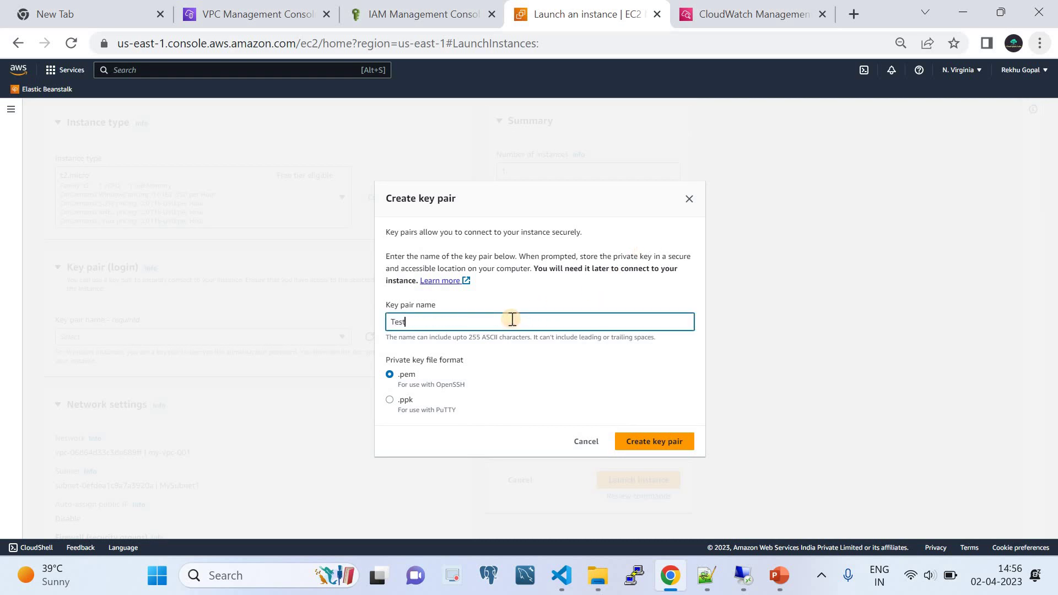
{"action": "left_click", "coordinate": [647, 441]}
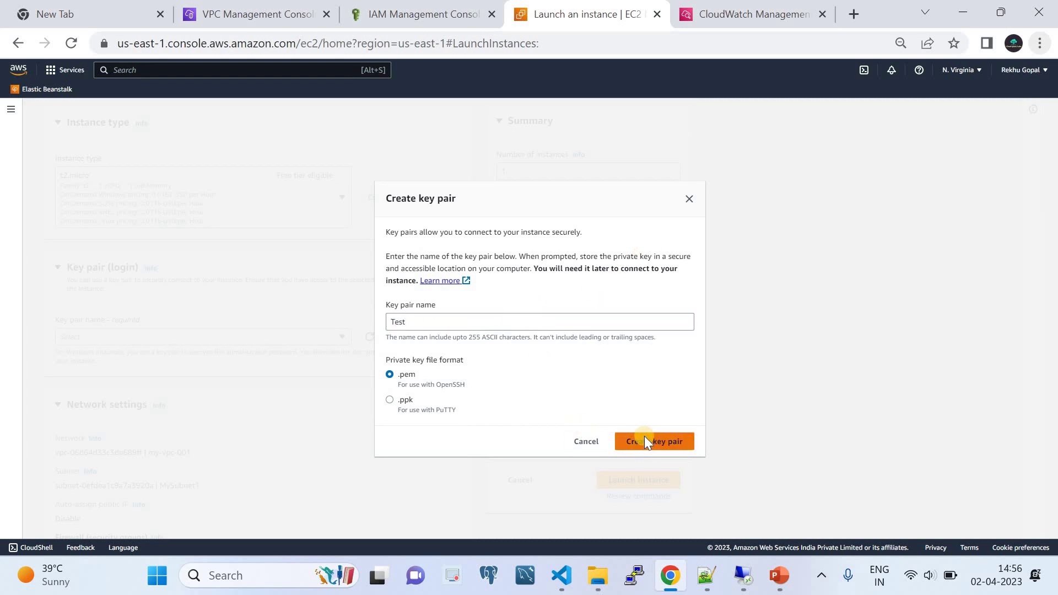
Step: Review the new instance's network settings, highlighting the VPC and subnet, and check the security group rules and storage configuration
{"action": "scroll", "coordinate": [175, 319], "scroll_direction": "down", "scroll_amount": 1}
{"action": "scroll", "coordinate": [175, 319], "scroll_direction": "down", "scroll_amount": 1}
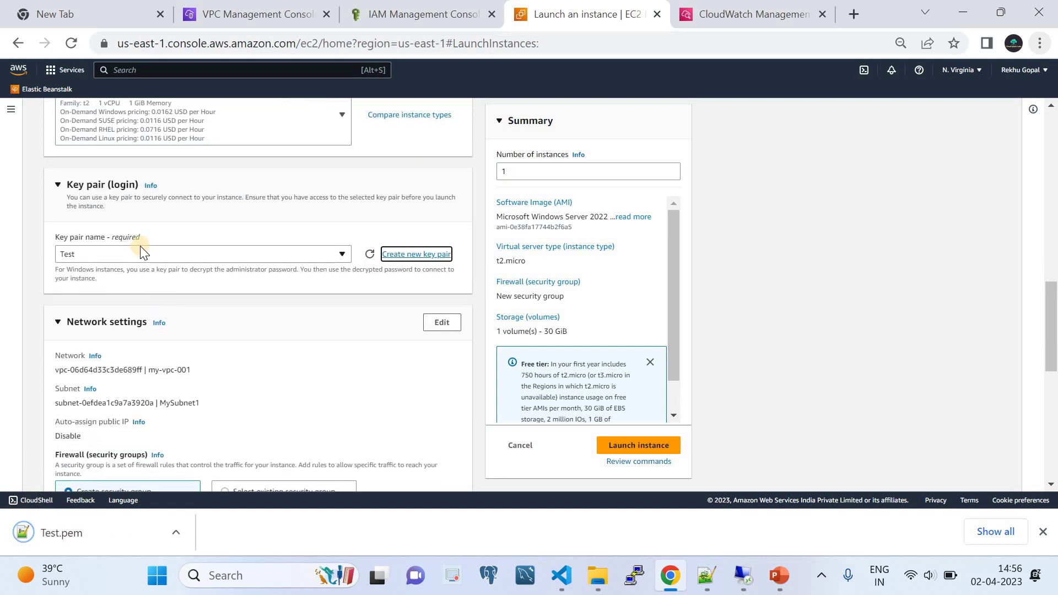
{"action": "scroll", "coordinate": [141, 267], "scroll_direction": "down", "scroll_amount": 1}
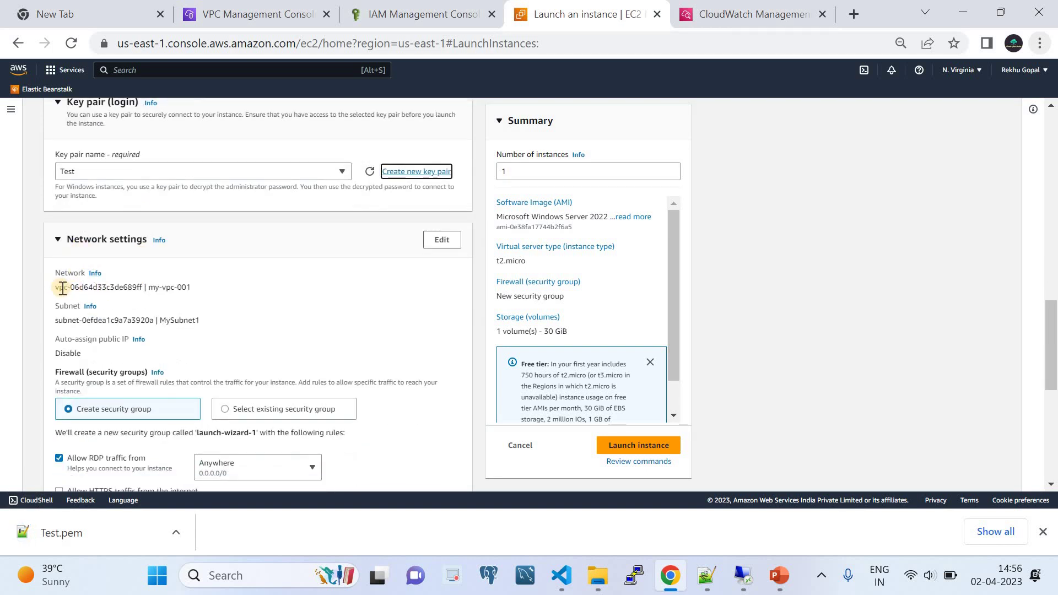
{"action": "left_click", "coordinate": [96, 288]}
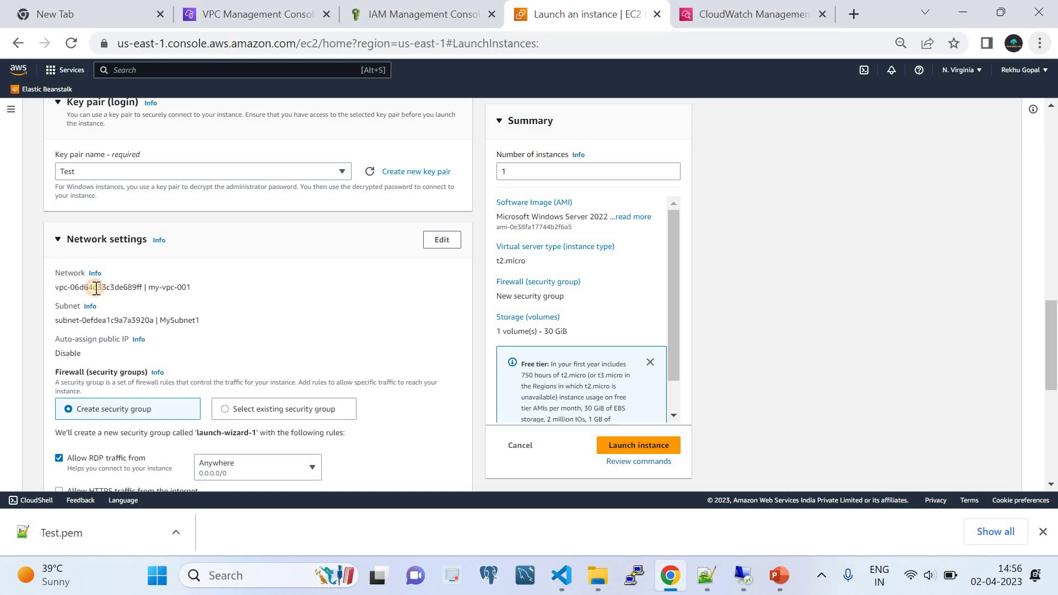
{"action": "left_click_drag", "start_coordinate": [55, 288], "coordinate": [177, 288]}
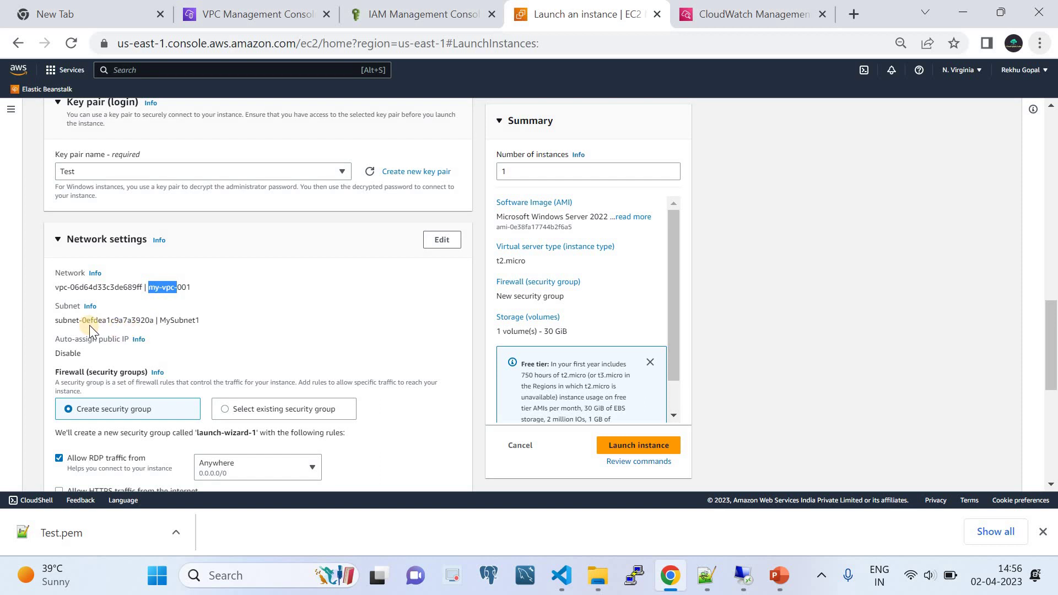
{"action": "scroll", "coordinate": [88, 325], "scroll_direction": "down", "scroll_amount": 1}
{"action": "left_click_drag", "start_coordinate": [58, 243], "coordinate": [123, 238]}
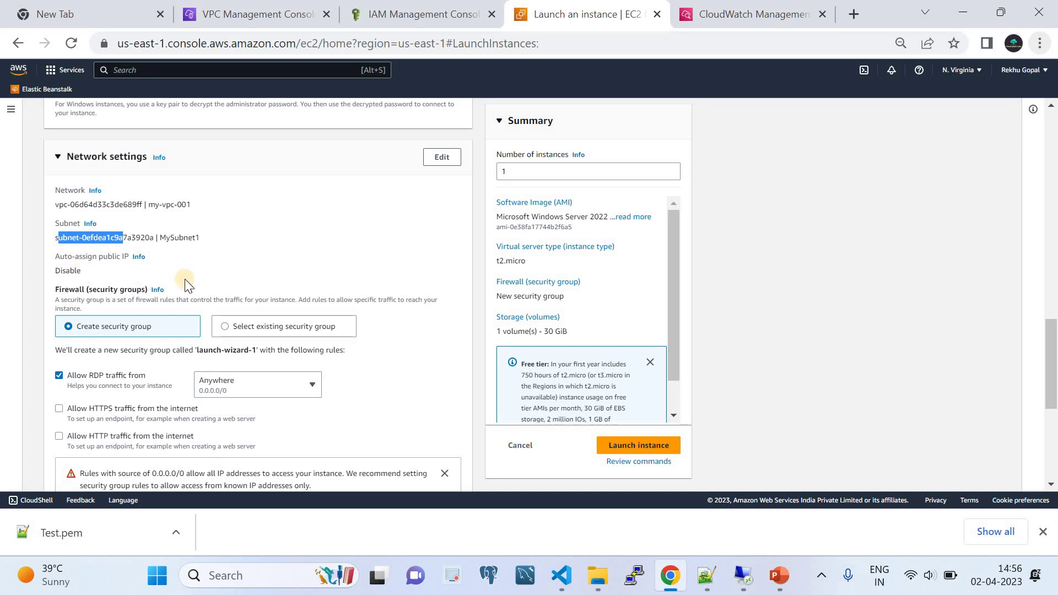
{"action": "scroll", "coordinate": [183, 283], "scroll_direction": "down", "scroll_amount": 1}
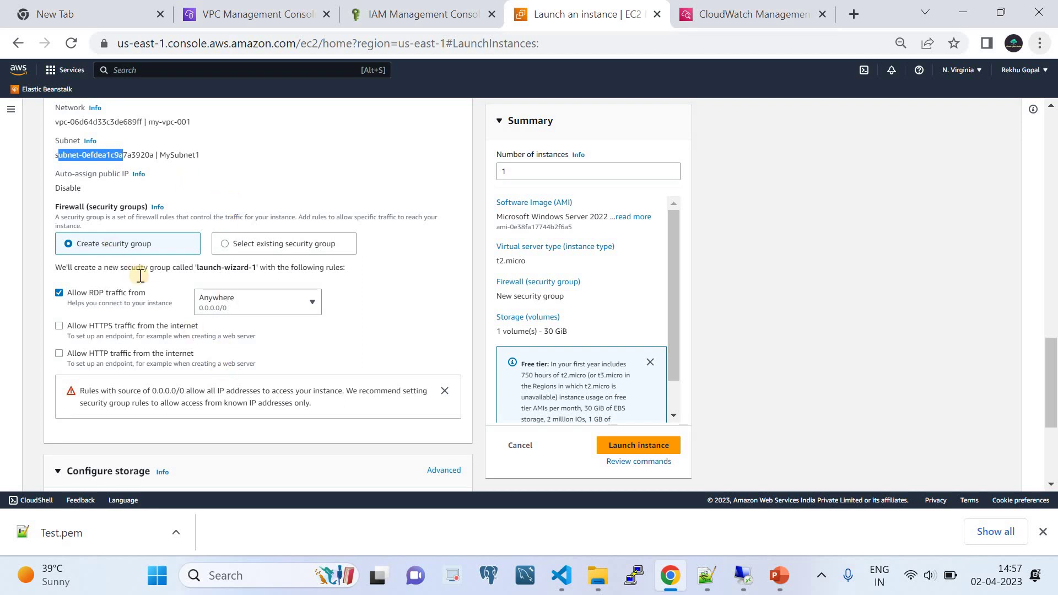
{"action": "scroll", "coordinate": [151, 292], "scroll_direction": "down", "scroll_amount": 4}
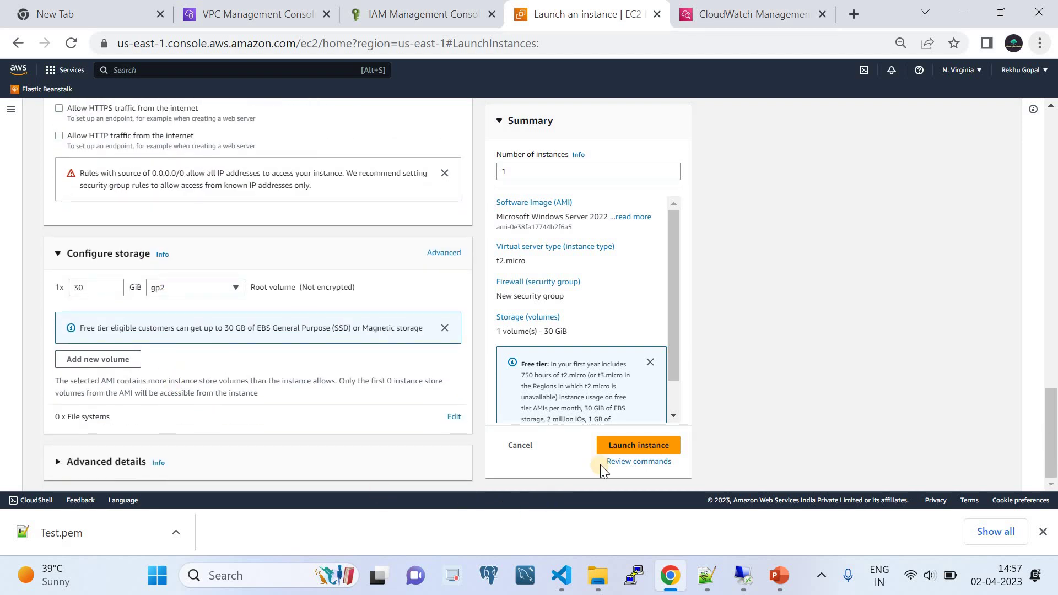
Step: Leave the launch form without launching the instance, and refresh the EC2 instances list
{"action": "scroll", "coordinate": [951, 411], "scroll_direction": "up", "scroll_amount": 14}
{"action": "scroll", "coordinate": [951, 411], "scroll_direction": "up", "scroll_amount": 7}
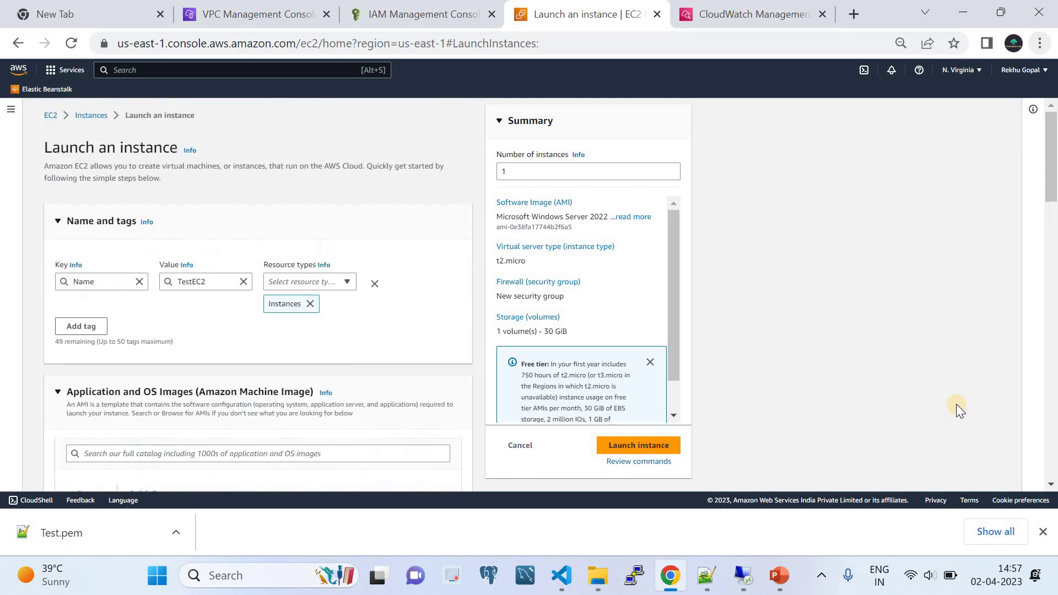
{"action": "left_click", "coordinate": [86, 117]}
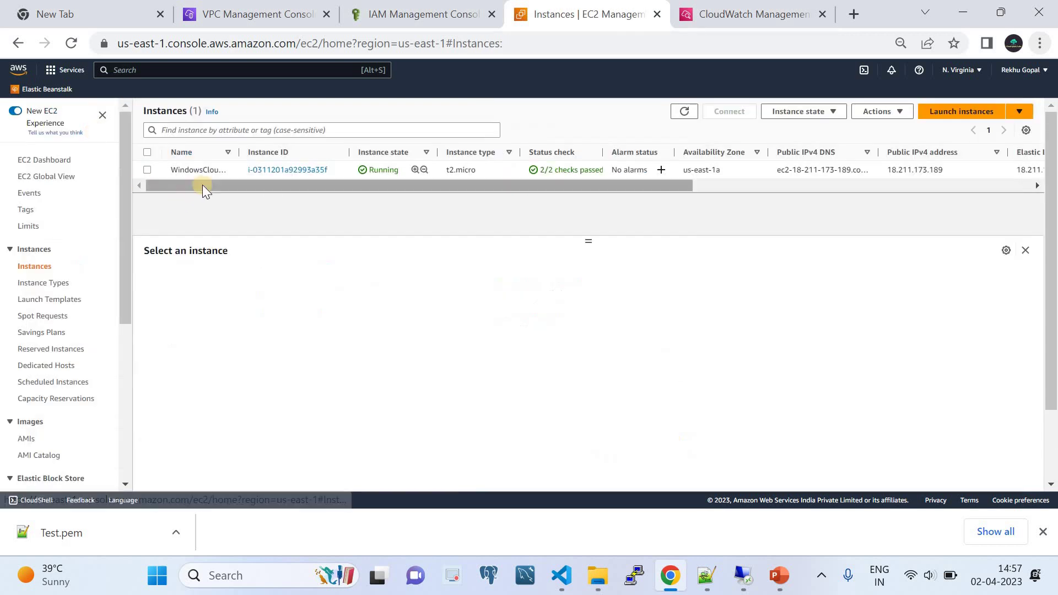
{"action": "left_click", "coordinate": [678, 114]}
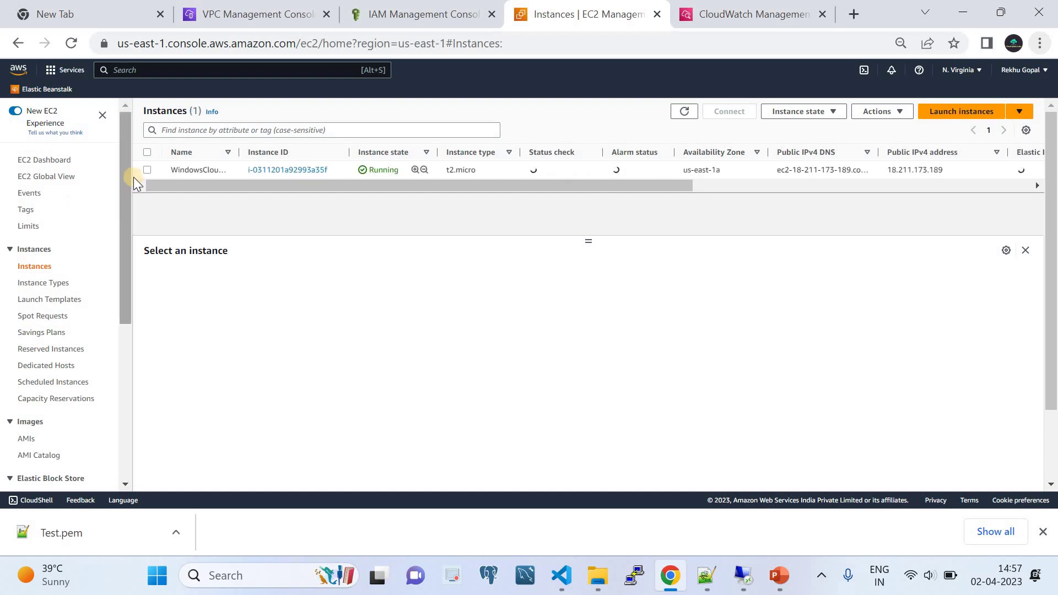
Step: Open the IAM role settings of the WindowsCloudwatch instance and compare its assigned profile with my-instance-role in IAM
{"action": "left_click", "coordinate": [191, 171]}
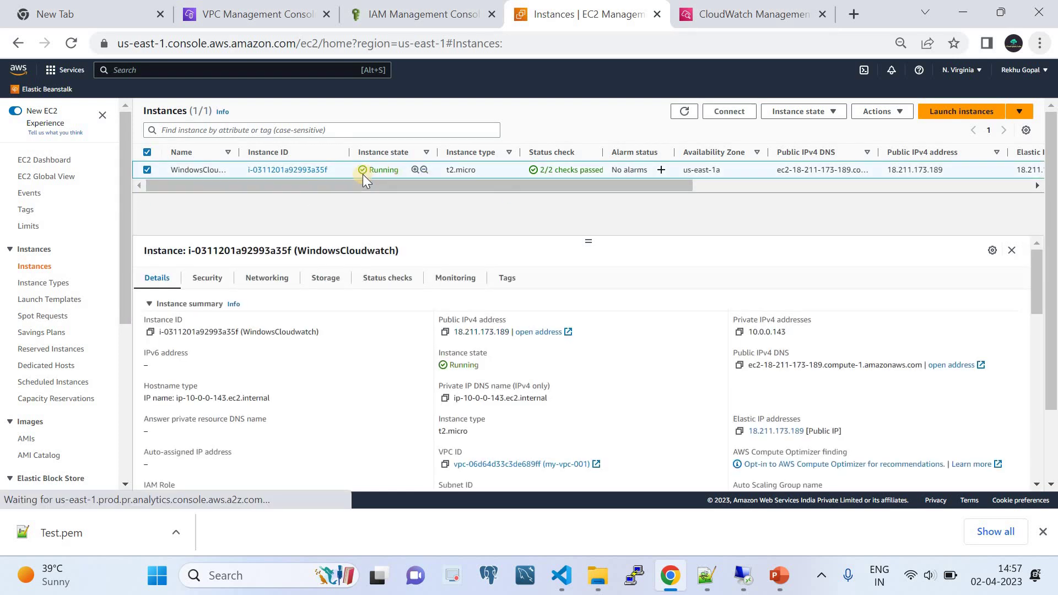
{"action": "left_click", "coordinate": [877, 111]}
{"action": "mouse_move", "coordinate": [893, 216]}
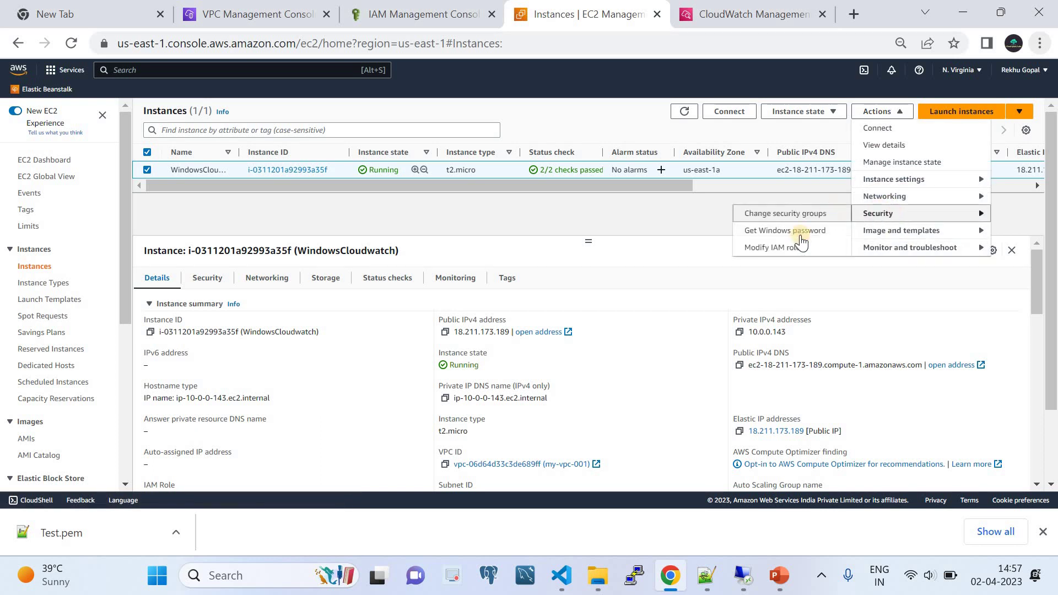
{"action": "left_click", "coordinate": [792, 245]}
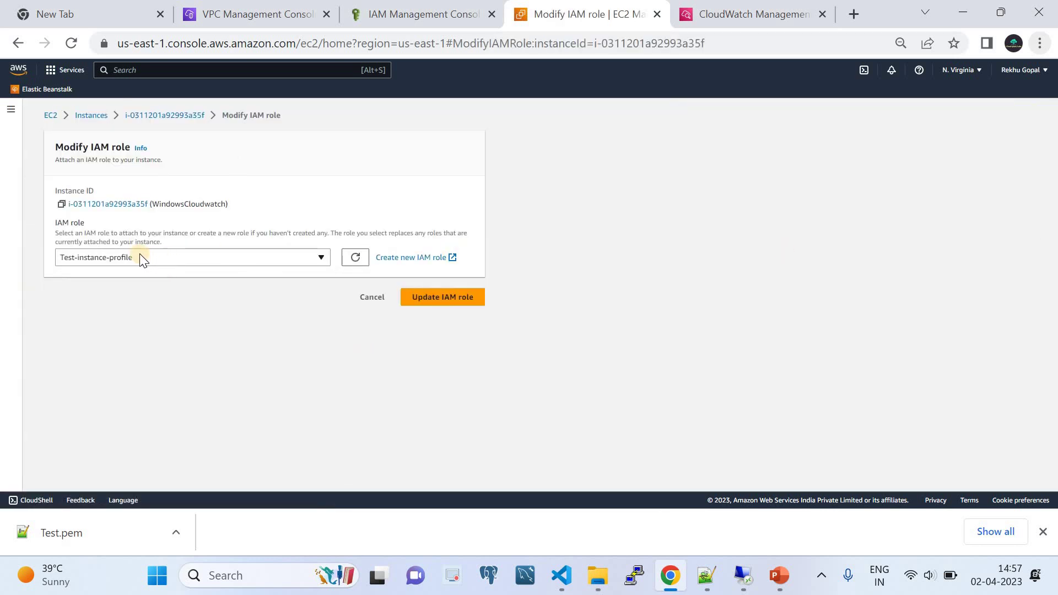
{"action": "left_click", "coordinate": [390, 22]}
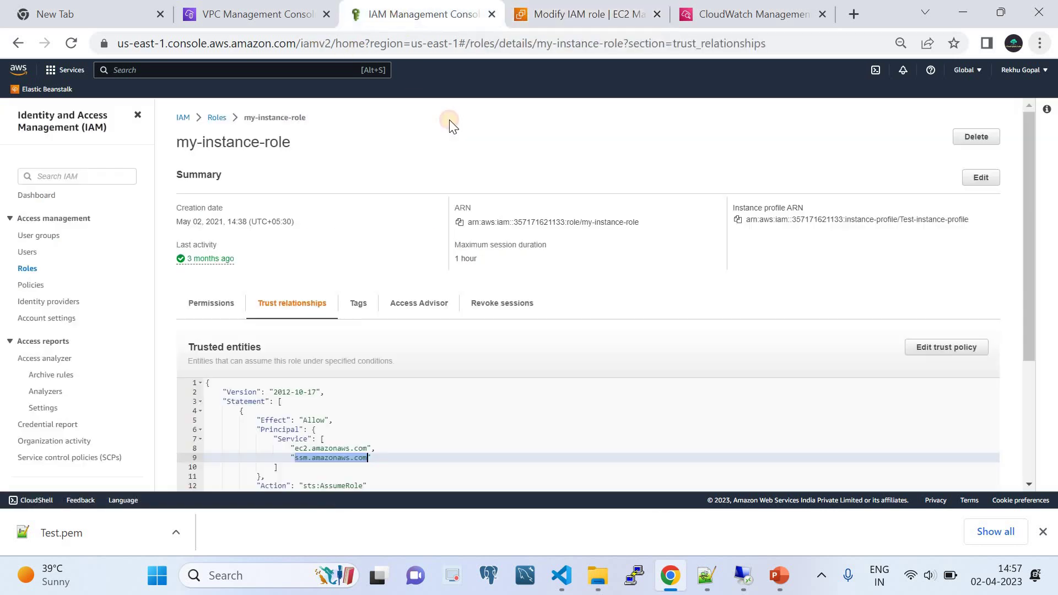
{"action": "left_click", "coordinate": [593, 8]}
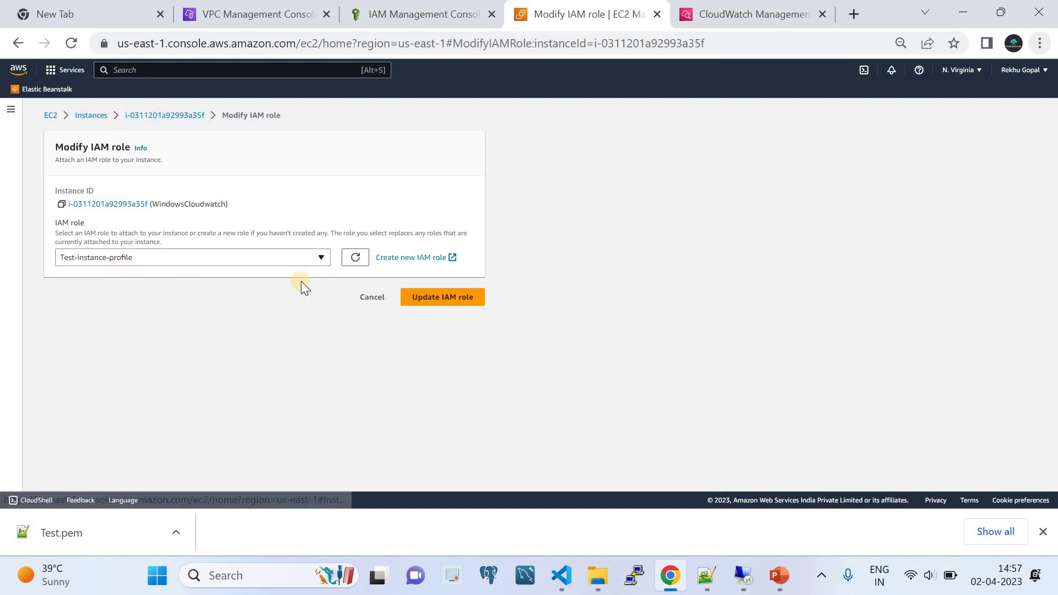
Step: Return to the instances list and open the Session Manager connection option for the WindowsCloudwatch instance
{"action": "left_click", "coordinate": [180, 116]}
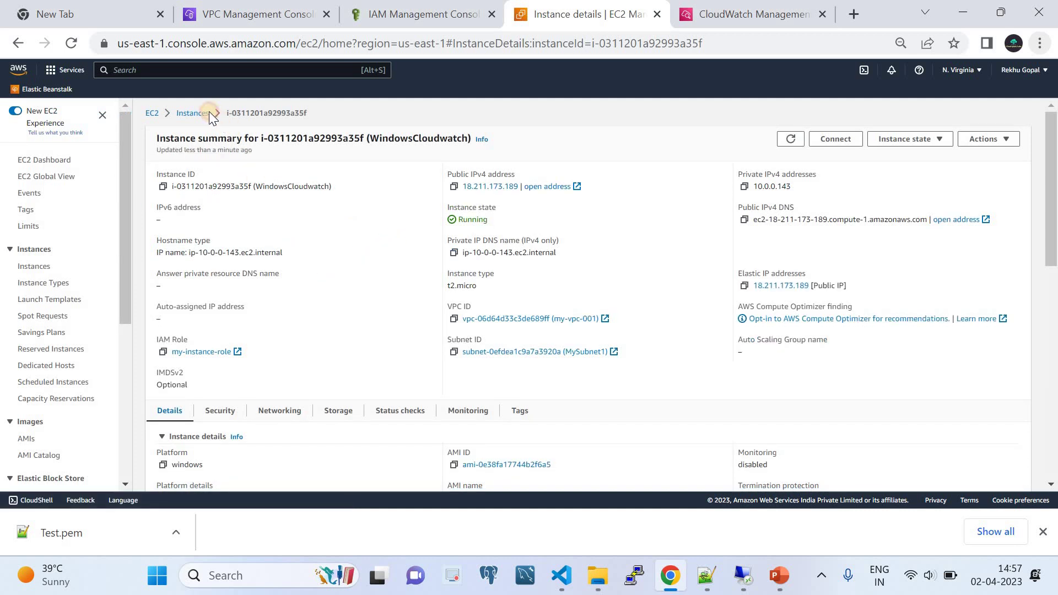
{"action": "left_click", "coordinate": [208, 113]}
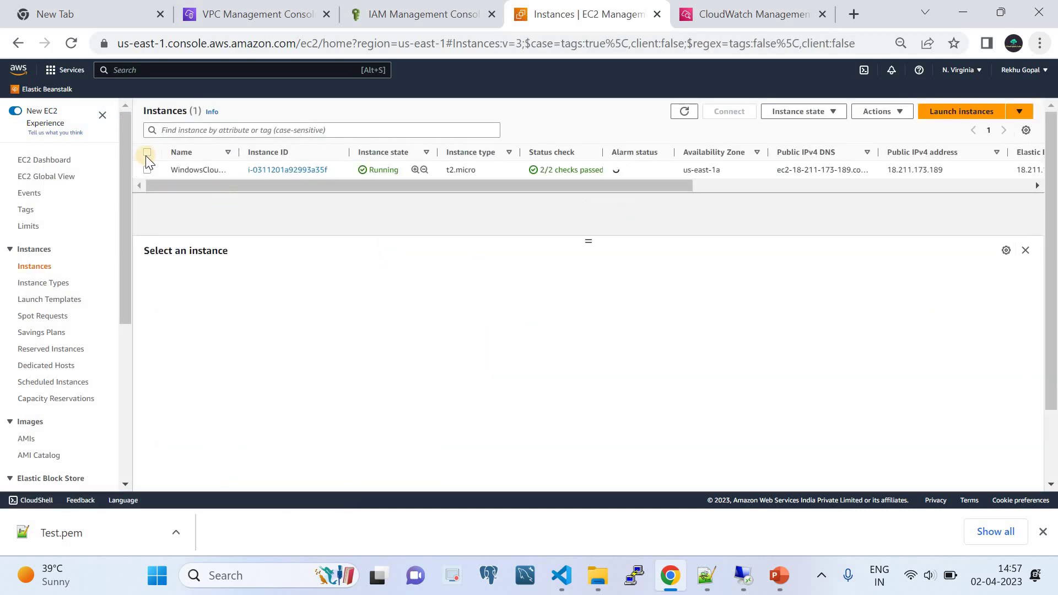
{"action": "left_click", "coordinate": [147, 152]}
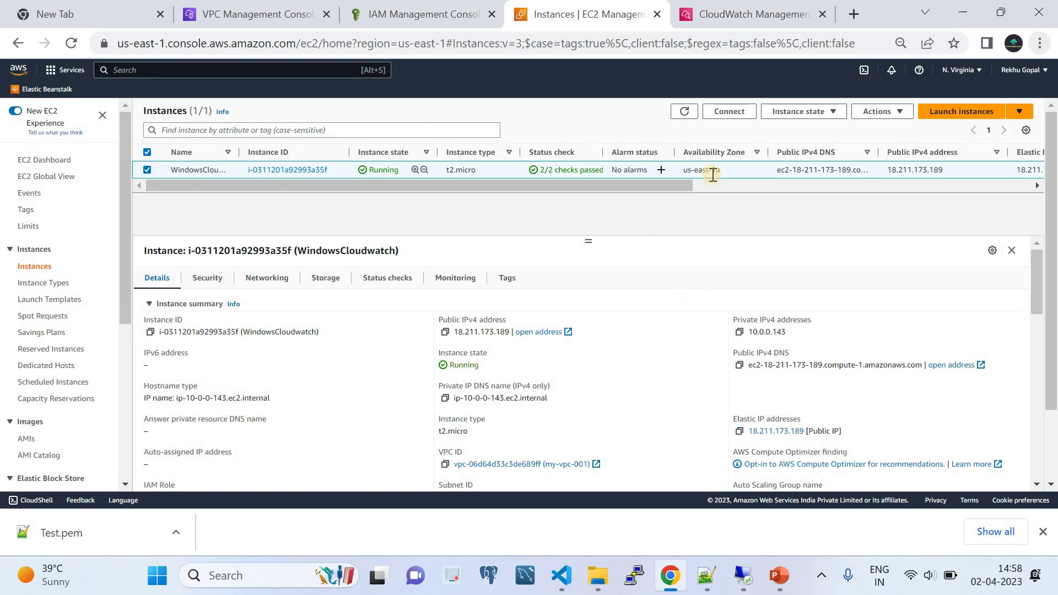
{"action": "left_click", "coordinate": [725, 113]}
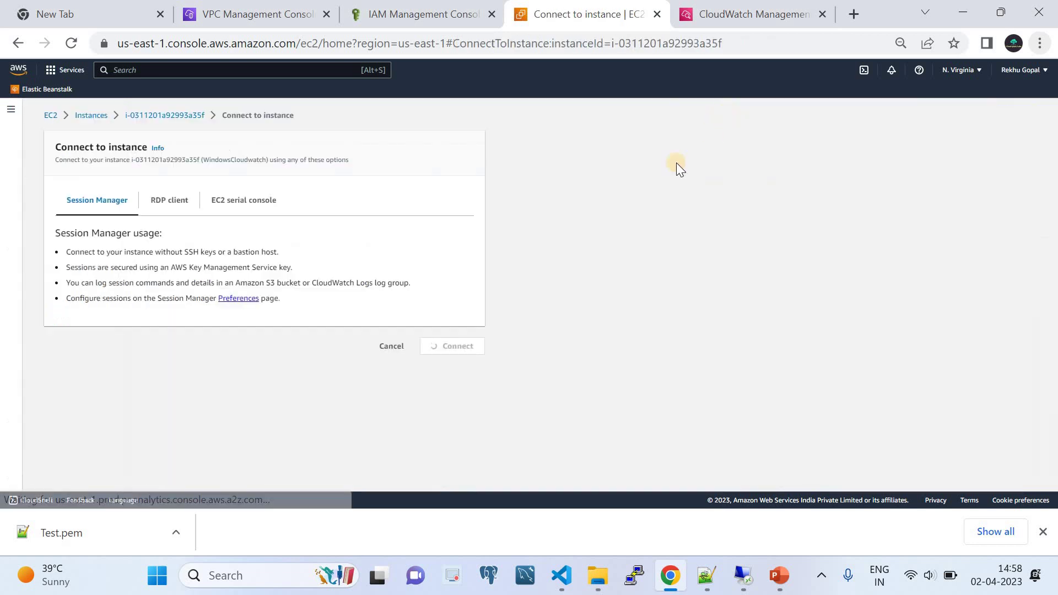
{"action": "left_click", "coordinate": [448, 348]}
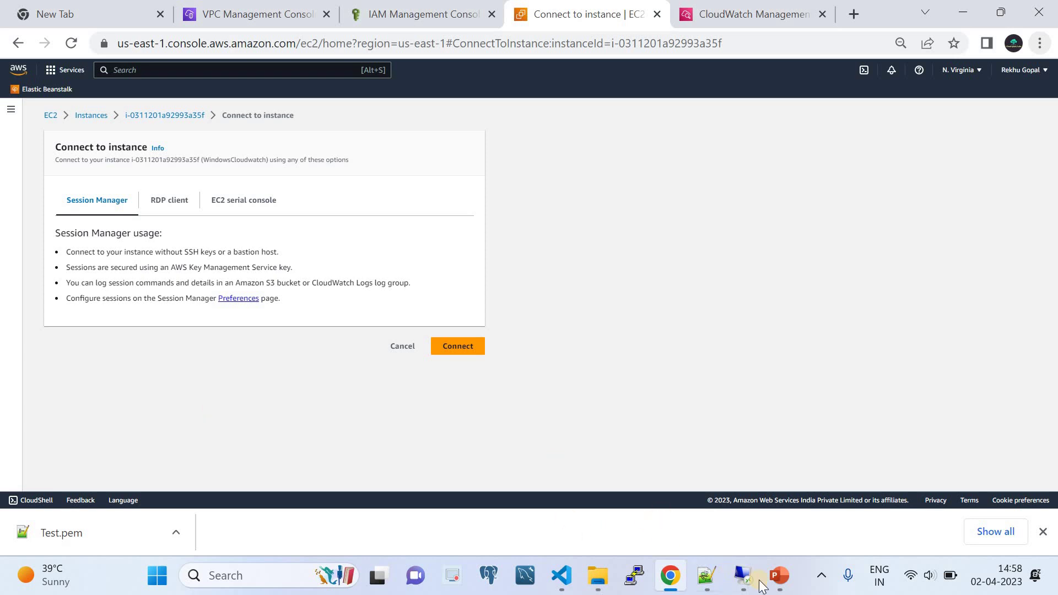
Step: Switch to the PowerPoint presentation with the slide about sending Windows EC2 instance logs to CloudWatch log groups
{"action": "left_click", "coordinate": [778, 575]}
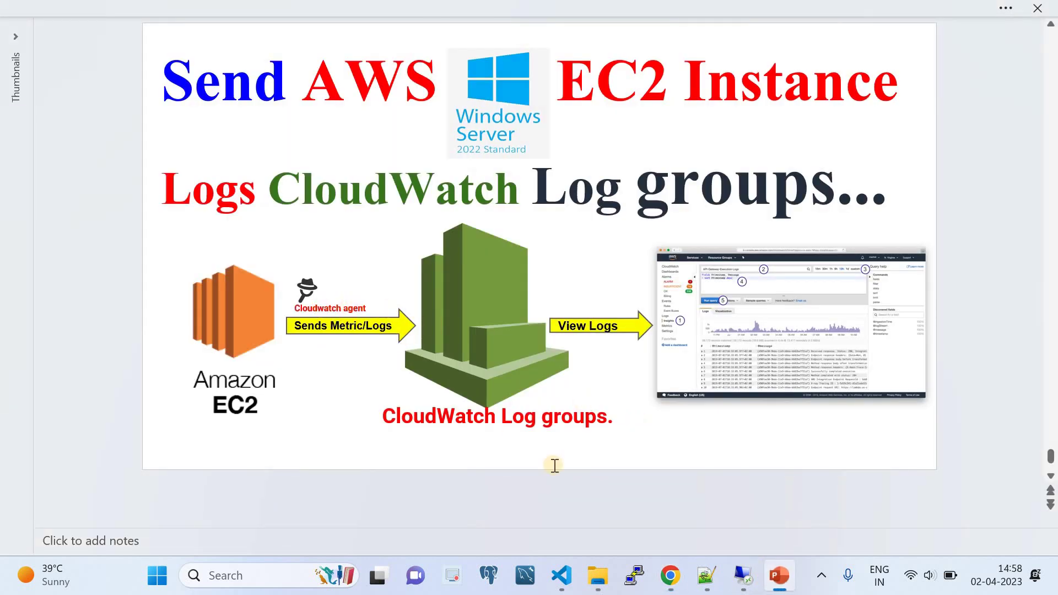
Step: Switch back to Chrome, connect to the WindowsCloudwatch instance through Session Manager, and run hostname in its PowerShell session
{"action": "left_click", "coordinate": [678, 583]}
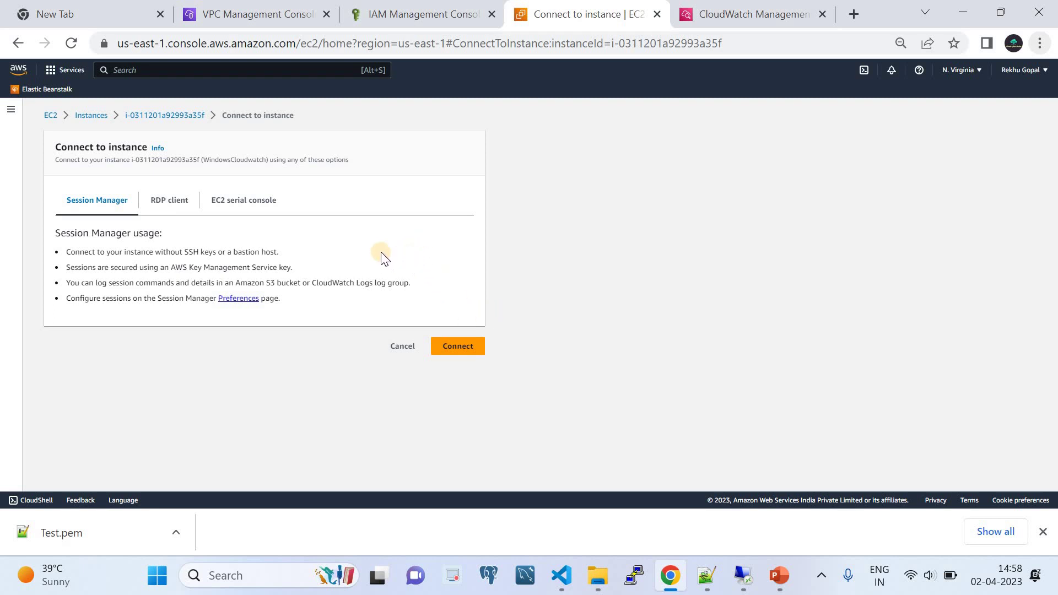
{"action": "left_click", "coordinate": [450, 355]}
{"action": "left_click", "coordinate": [453, 352]}
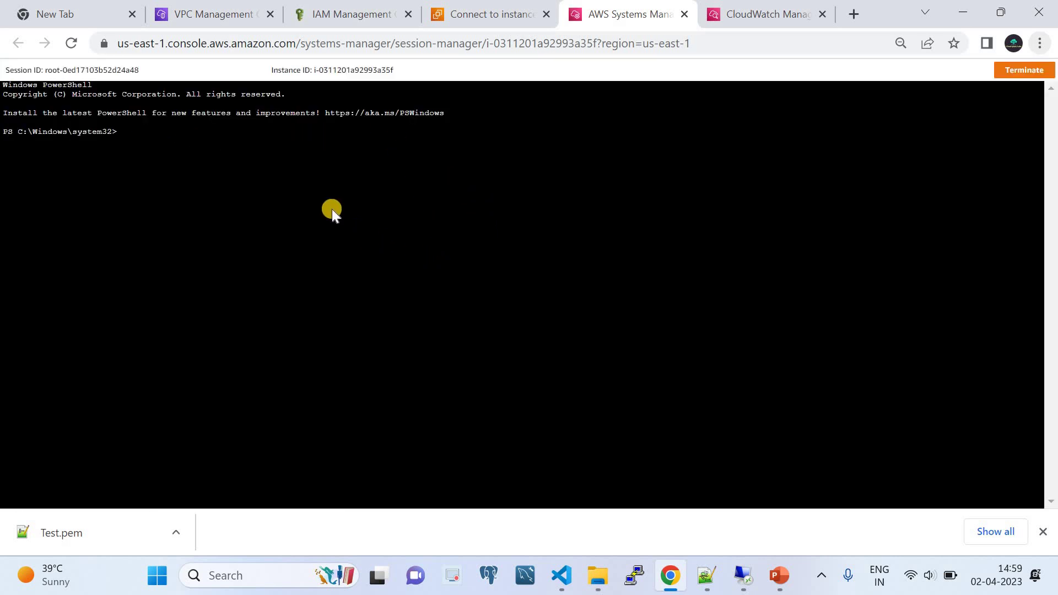
{"action": "type", "text": "hostname"}
{"action": "key", "text": "Return"}
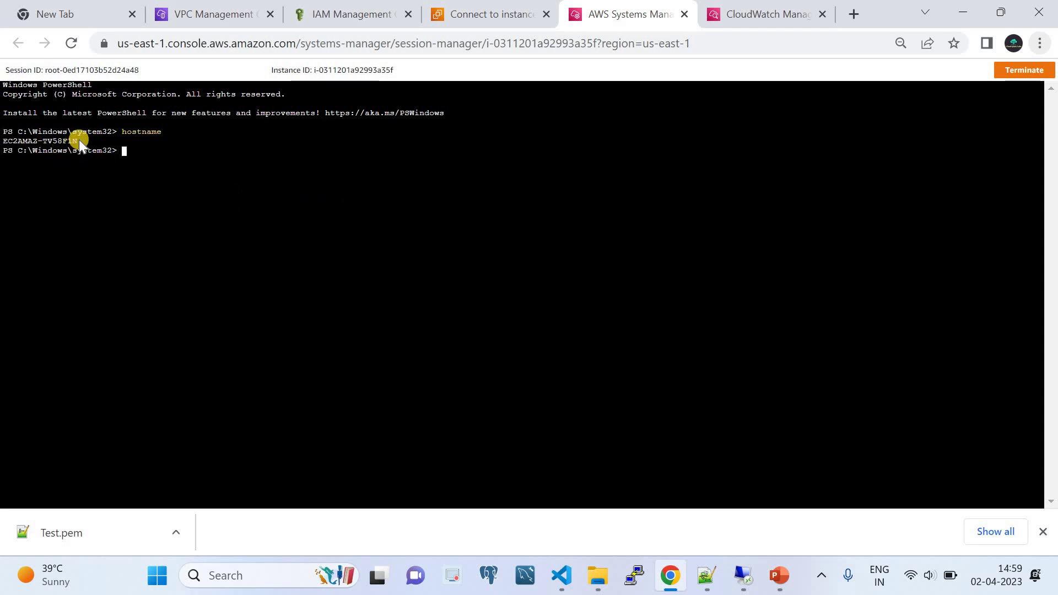
{"action": "left_click_drag", "start_coordinate": [79, 141], "coordinate": [3, 141]}
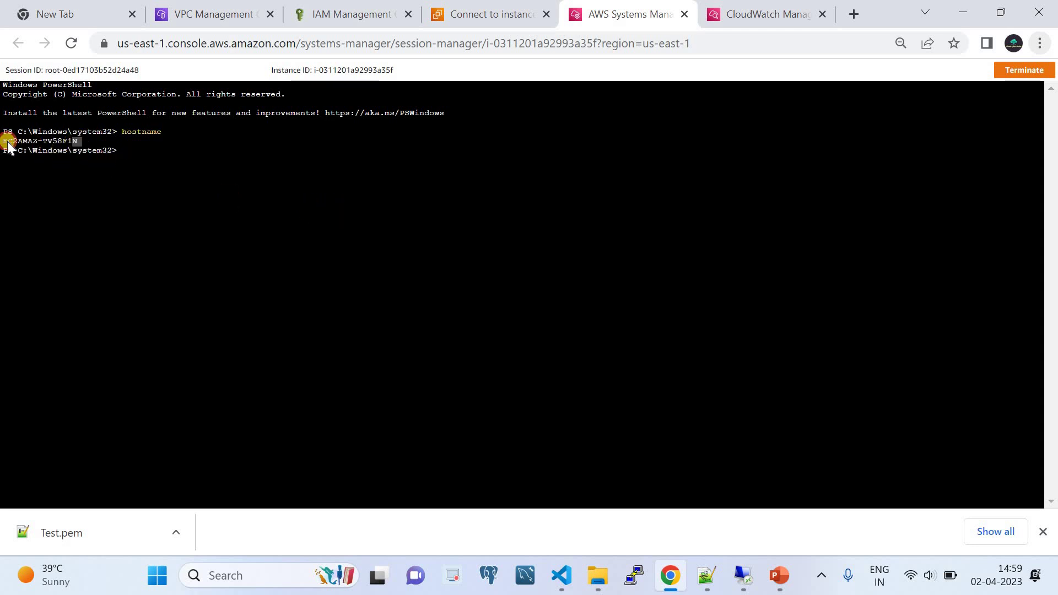
Step: Open the details of the WindowsCloudwatch instance in the EC2 instances list and compare them with the Session Manager session
{"action": "left_click", "coordinate": [467, 11]}
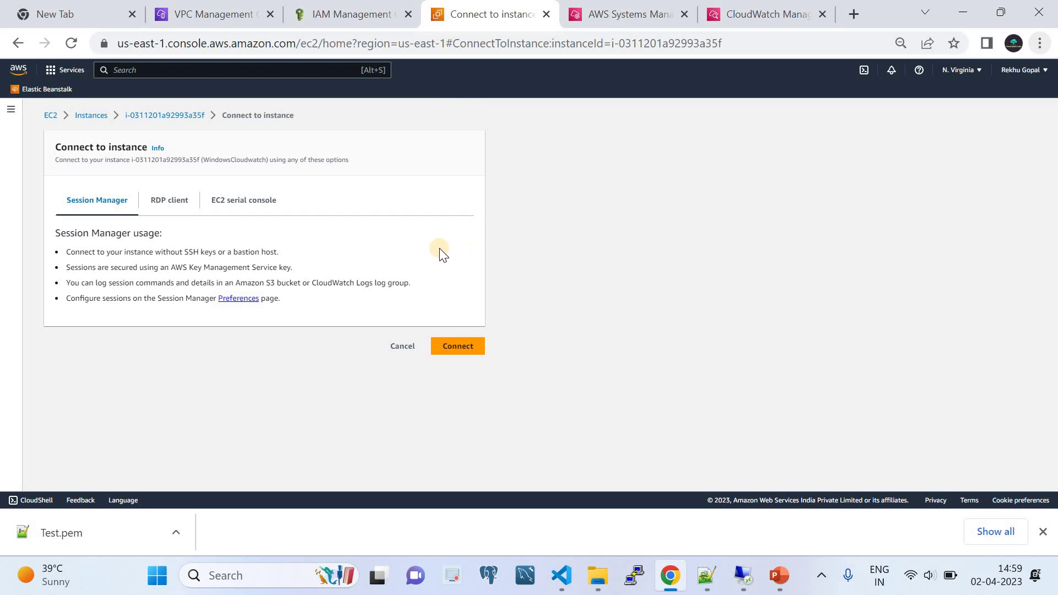
{"action": "left_click", "coordinate": [91, 115]}
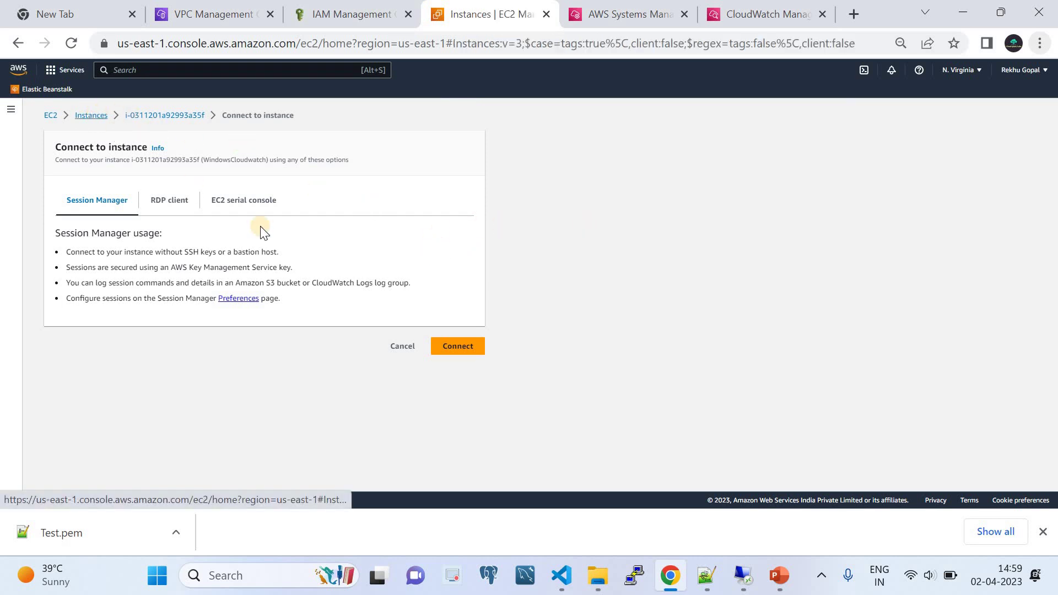
{"action": "left_click", "coordinate": [146, 153]}
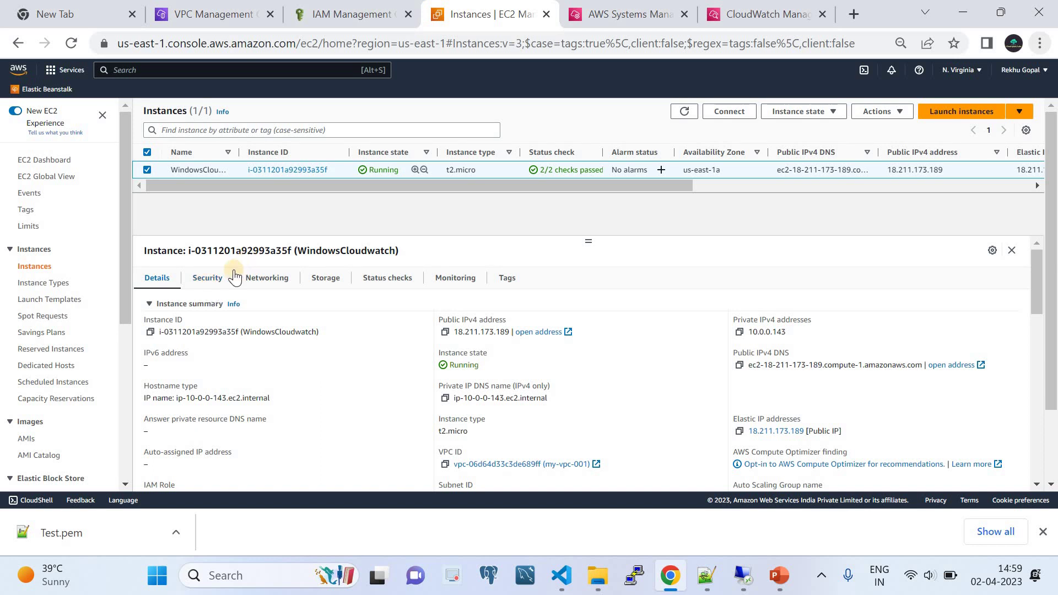
{"action": "left_click", "coordinate": [619, 19]}
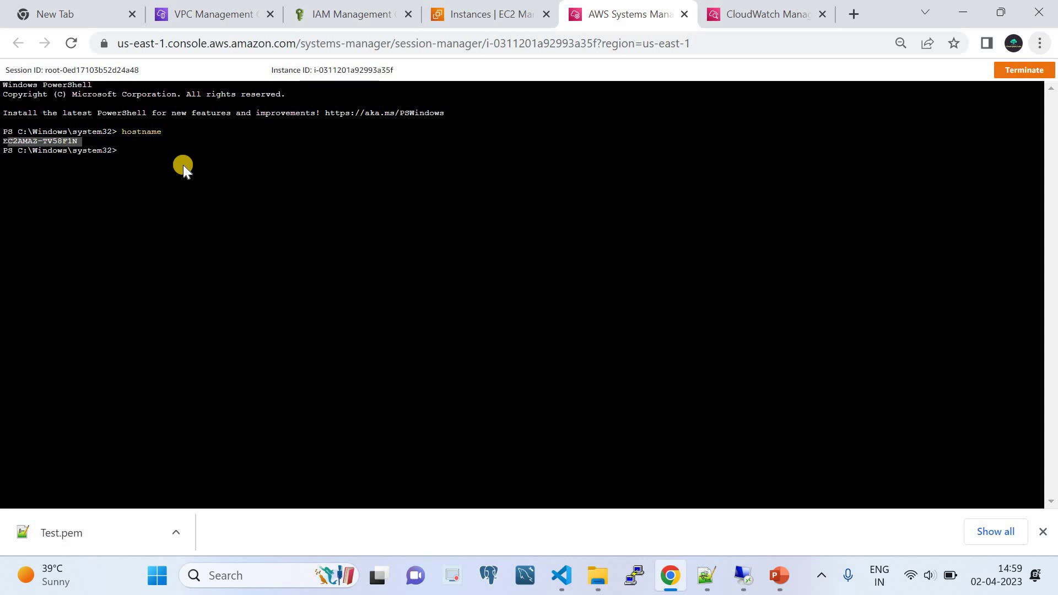
{"action": "left_click", "coordinate": [458, 8]}
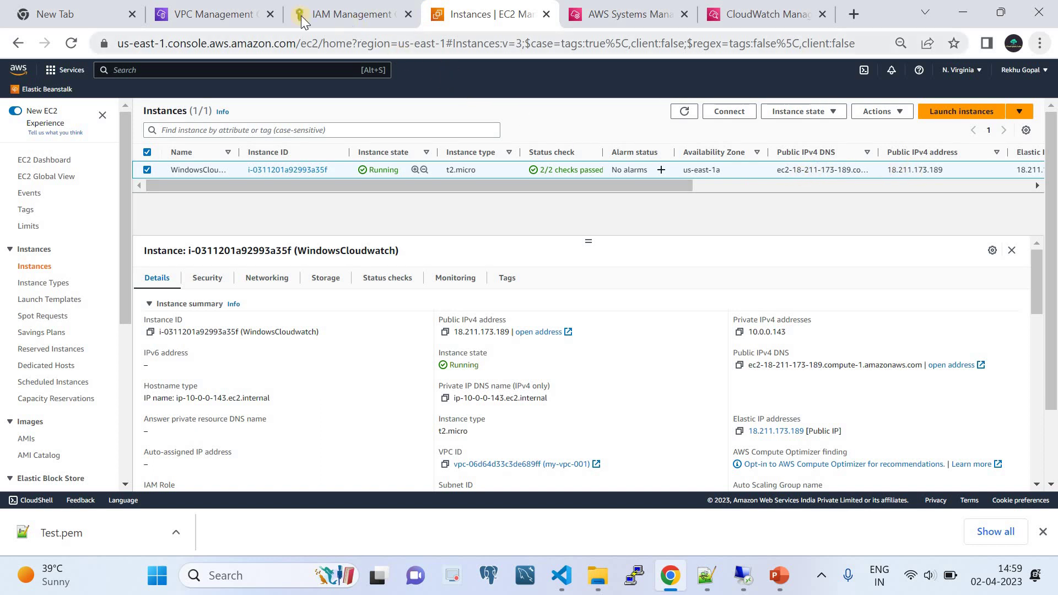
Step: Open the Elastic IPs list in the VPC console, view the Elastic IP allocation form, and return without allocating an address
{"action": "left_click", "coordinate": [213, 13]}
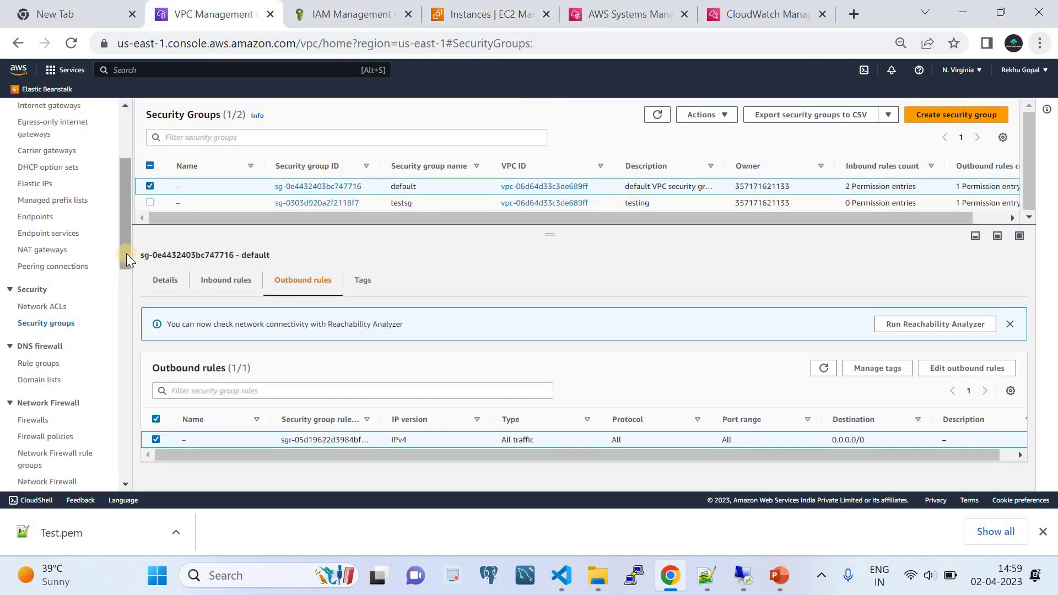
{"action": "left_click_drag", "start_coordinate": [127, 236], "coordinate": [34, 225]}
{"action": "left_click", "coordinate": [32, 219]}
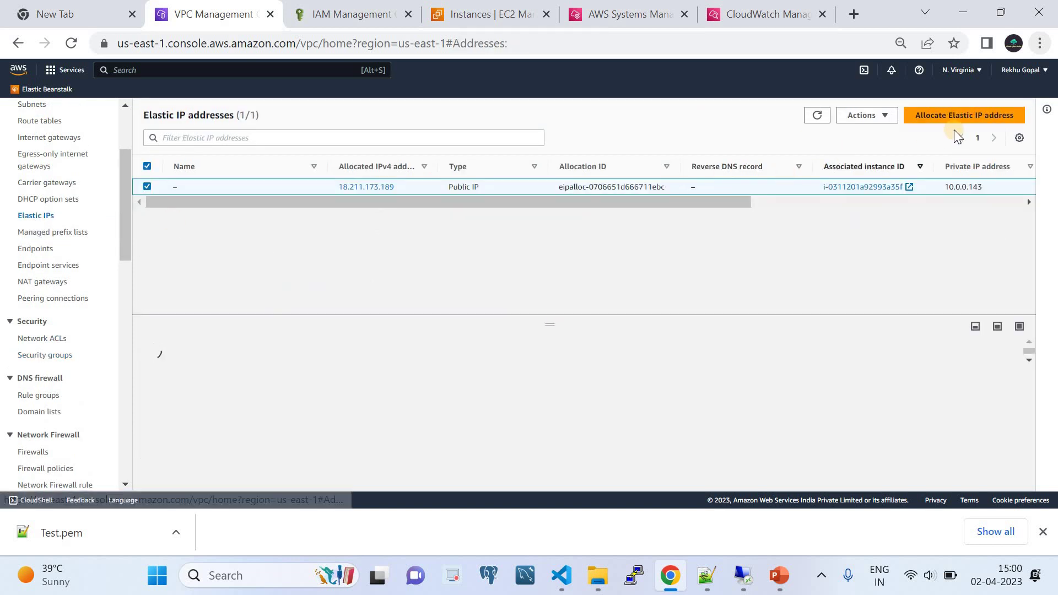
{"action": "left_click", "coordinate": [922, 125]}
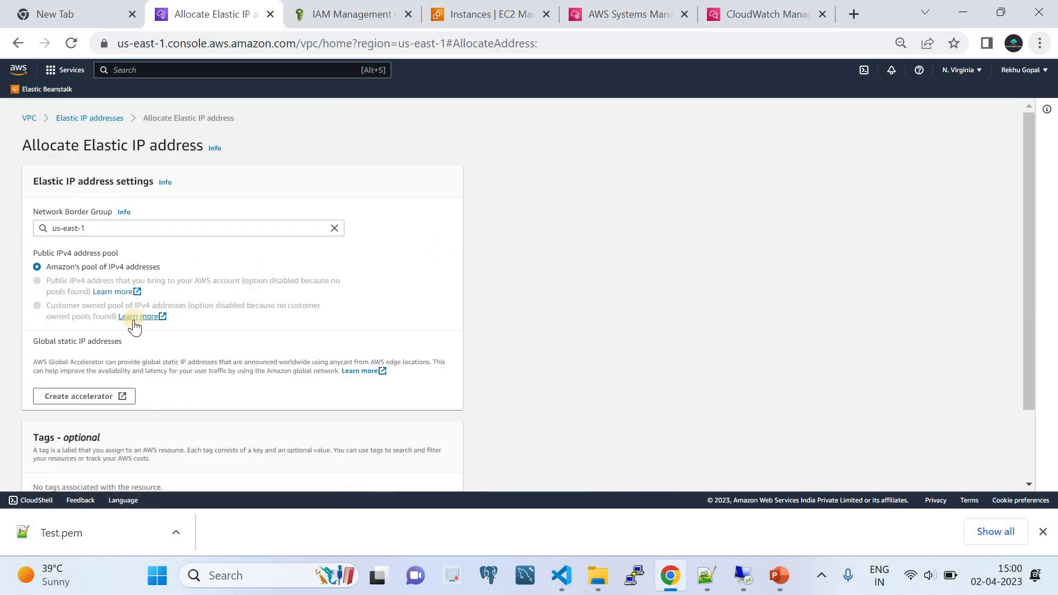
{"action": "scroll", "coordinate": [132, 330], "scroll_direction": "down", "scroll_amount": 2}
{"action": "left_click", "coordinate": [432, 472]}
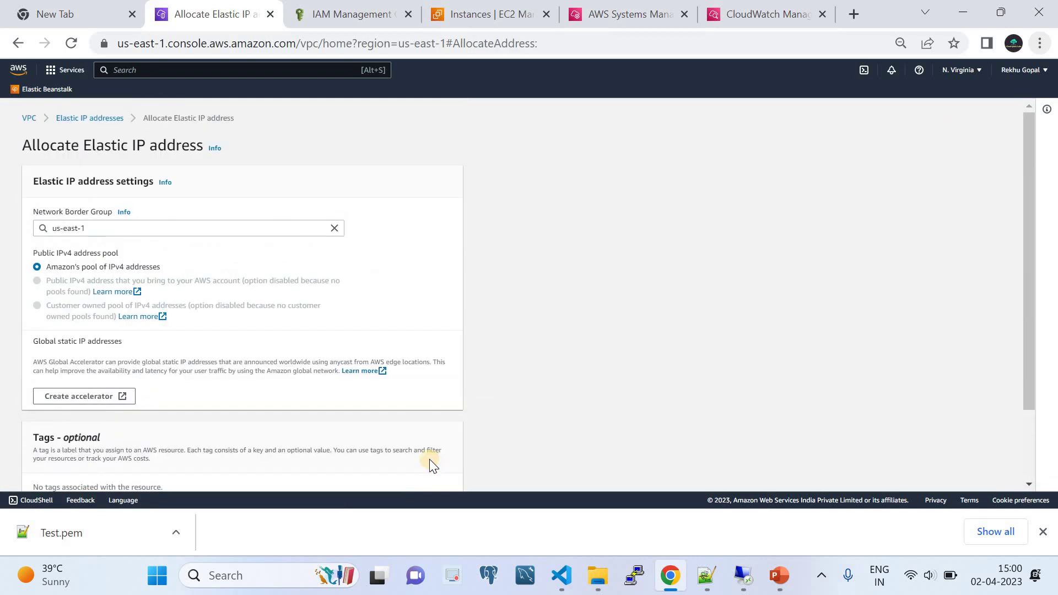
{"action": "left_click", "coordinate": [96, 118]}
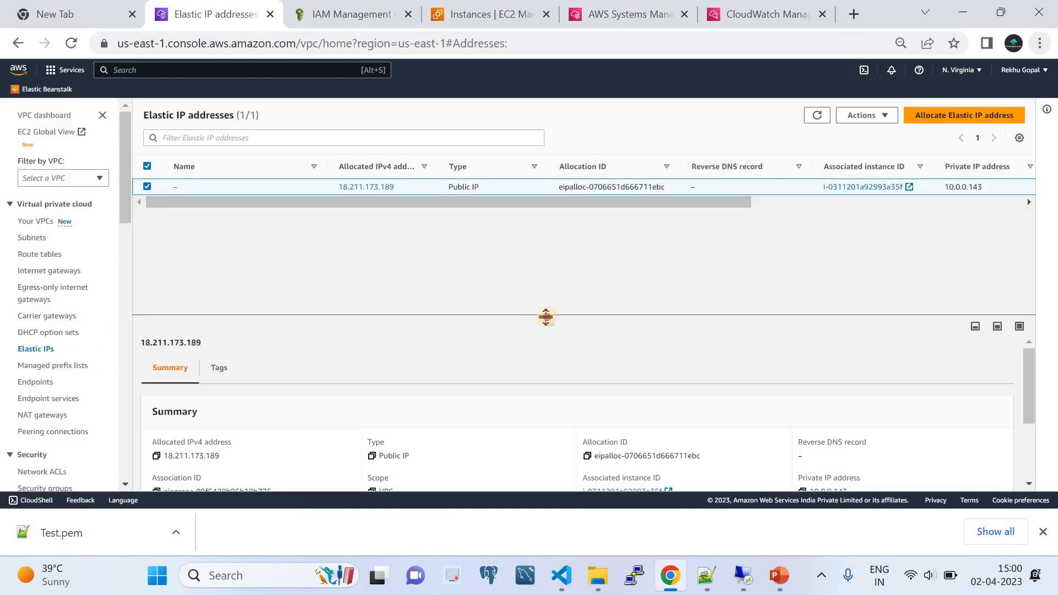
Step: Examine the Elastic IP summary and compare it with the instance's public IPv4 address and Elastic IP in EC2
{"action": "left_click_drag", "start_coordinate": [545, 314], "coordinate": [498, 239]}
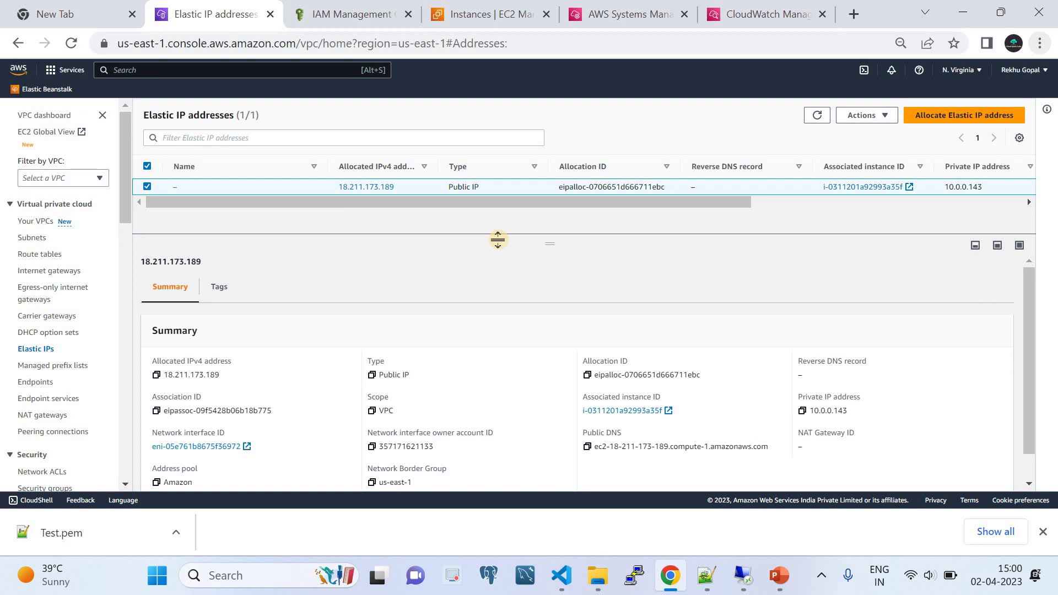
{"action": "left_click_drag", "start_coordinate": [497, 239], "coordinate": [498, 237]}
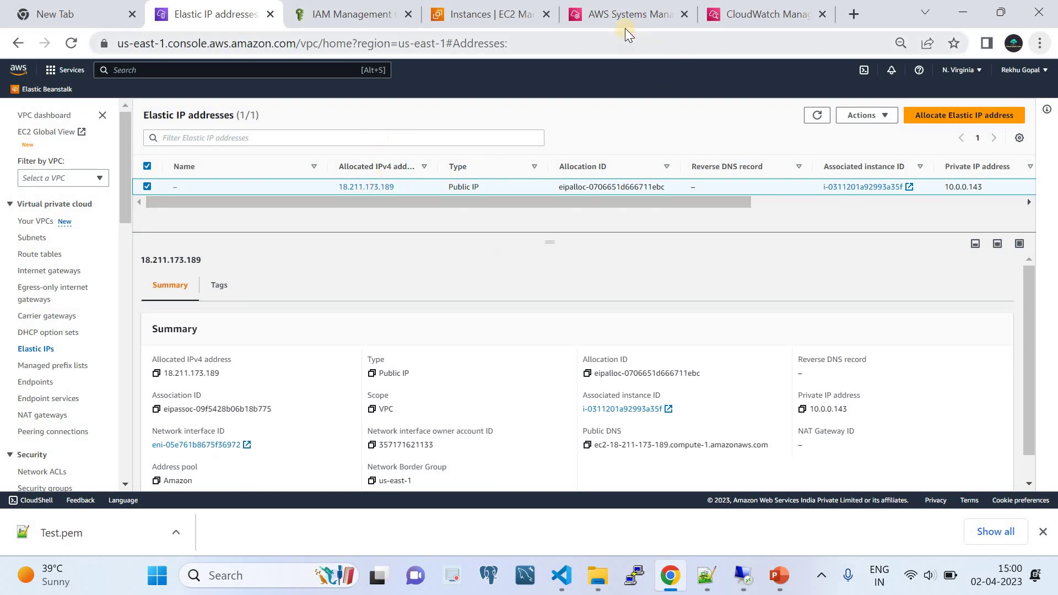
{"action": "left_click", "coordinate": [487, 17]}
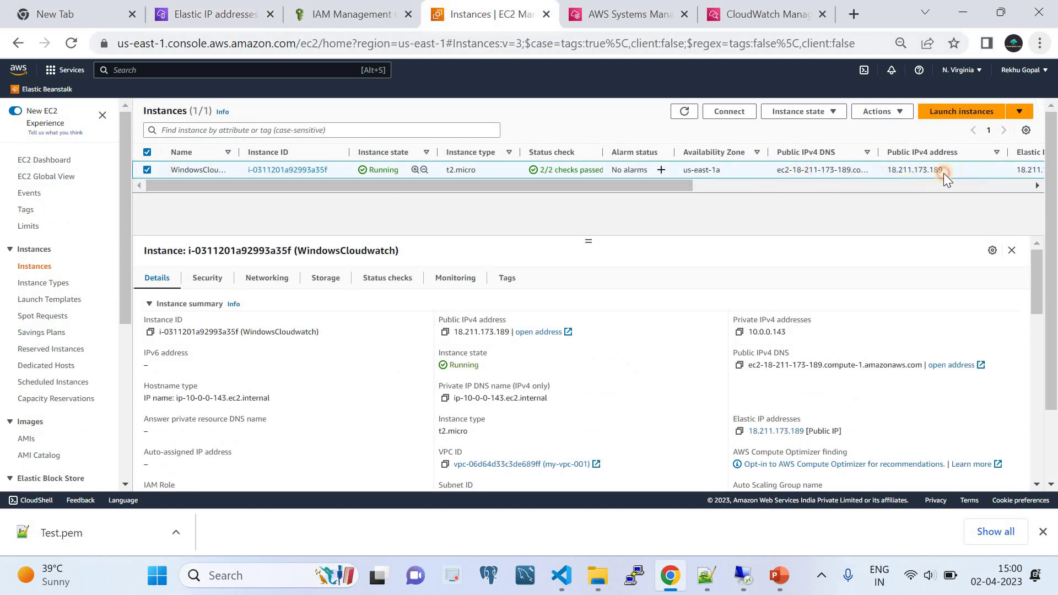
{"action": "left_click_drag", "start_coordinate": [944, 173], "coordinate": [857, 173]}
{"action": "left_click", "coordinate": [1037, 186]}
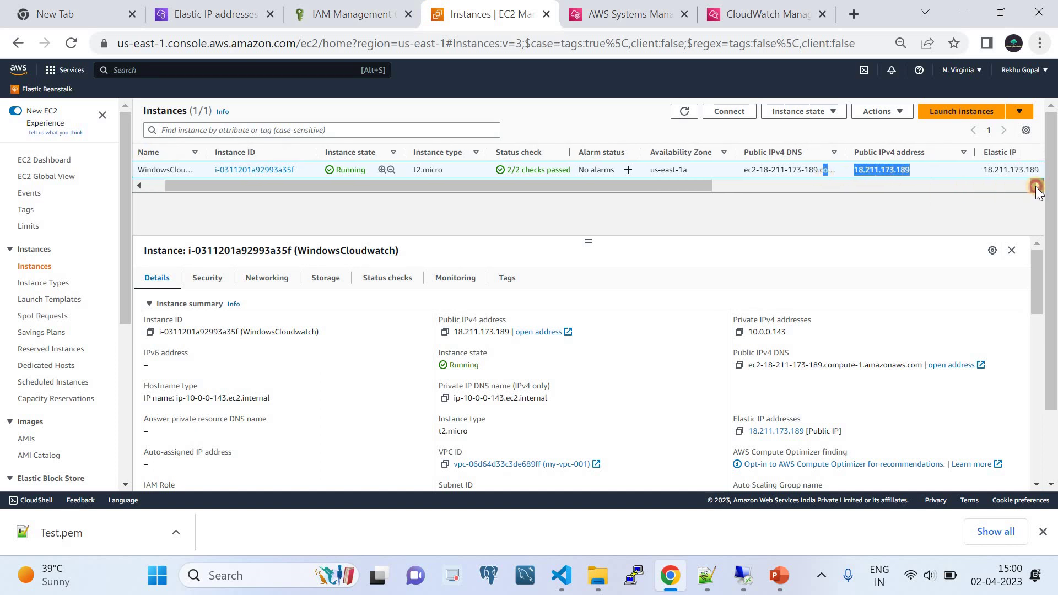
{"action": "left_click_drag", "start_coordinate": [1012, 173], "coordinate": [945, 177]}
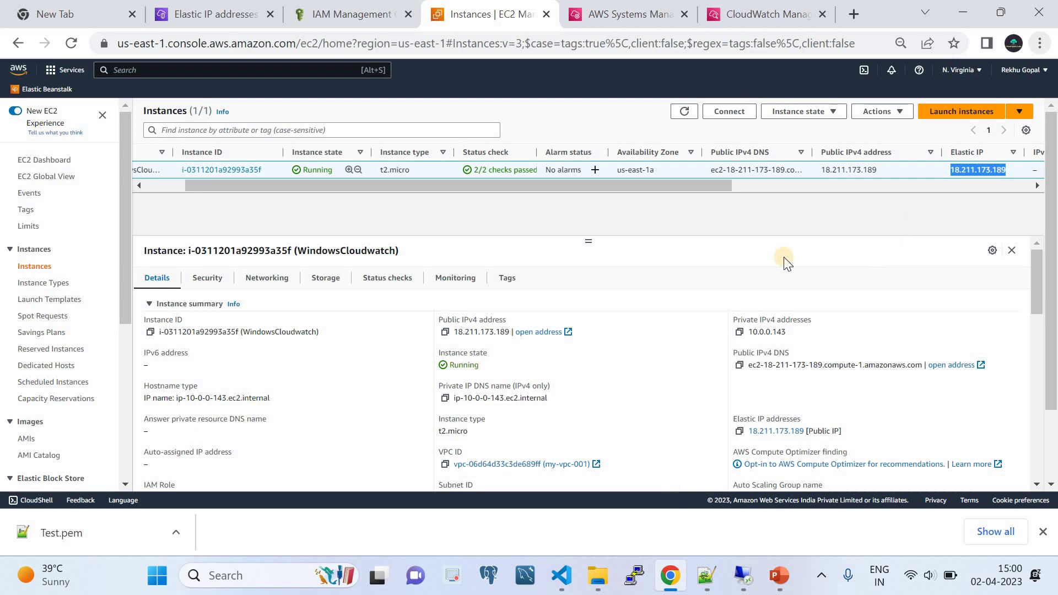
Step: Switch to the Remote Desktop session of the instance and minimize the windows covering the awsCloudWatch folder, including Notepad and PowerShell
{"action": "left_click", "coordinate": [743, 575]}
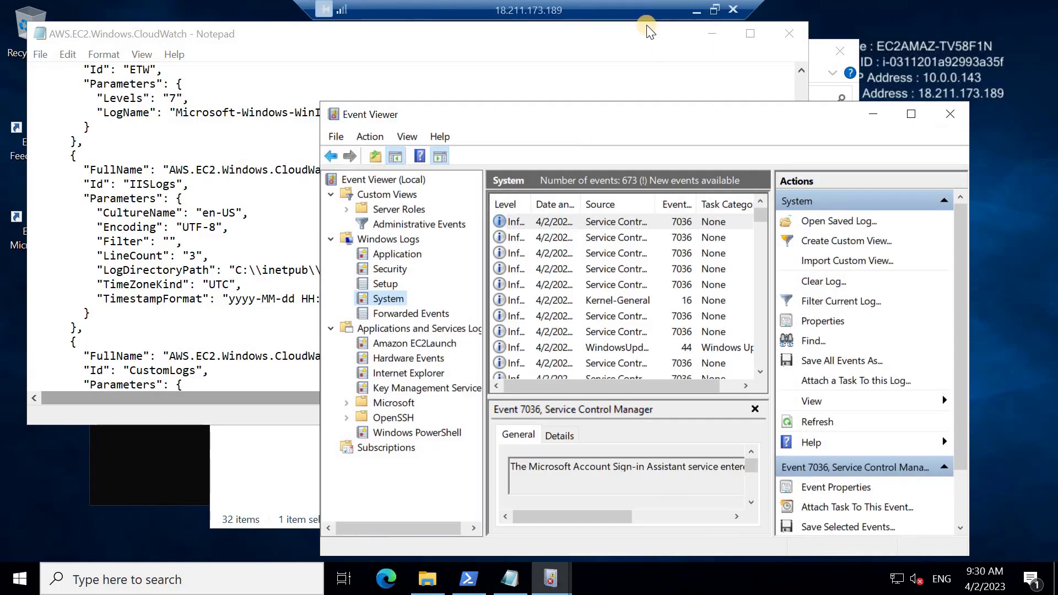
{"action": "left_click", "coordinate": [712, 33]}
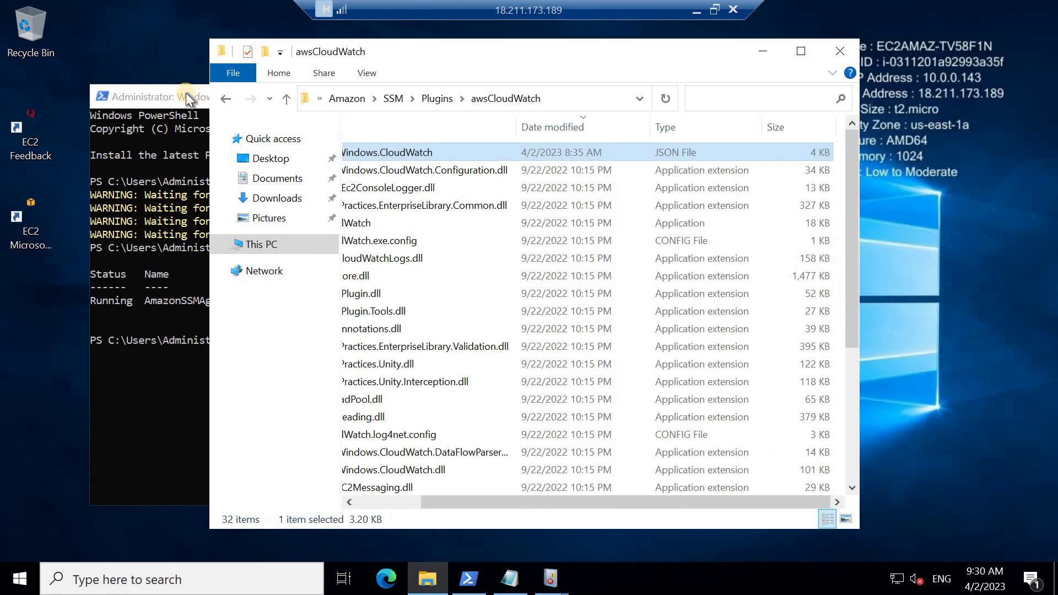
{"action": "left_click", "coordinate": [186, 95]}
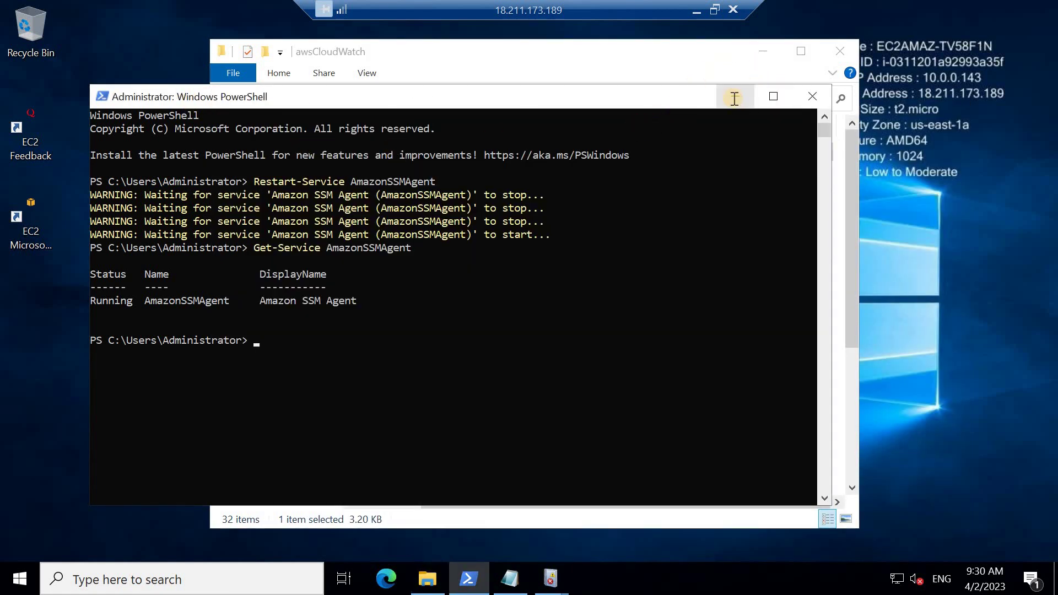
{"action": "left_click", "coordinate": [735, 97]}
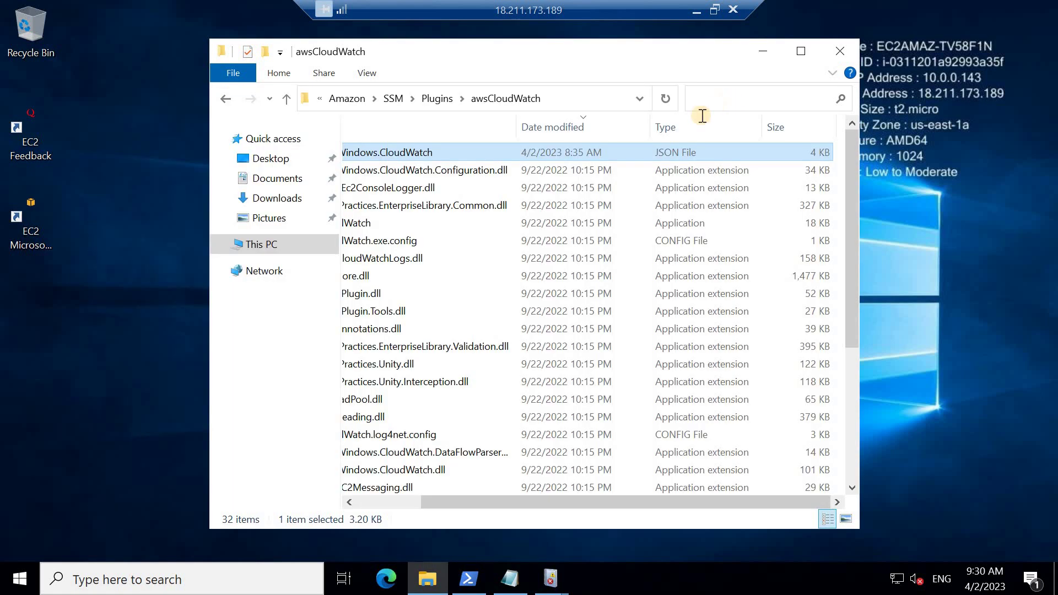
Step: Maximize the awsCloudWatch plugin folder, examine its path and the AWS.EC2.Windows.CloudWatch JSON file, and minimize the remote session
{"action": "left_click", "coordinate": [401, 501]}
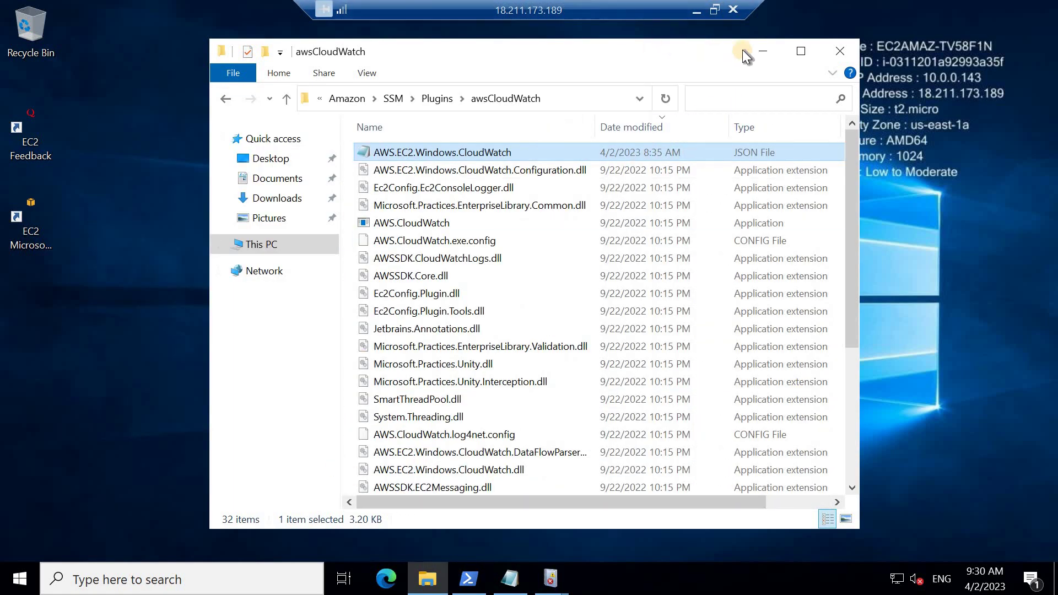
{"action": "left_click", "coordinate": [796, 51]}
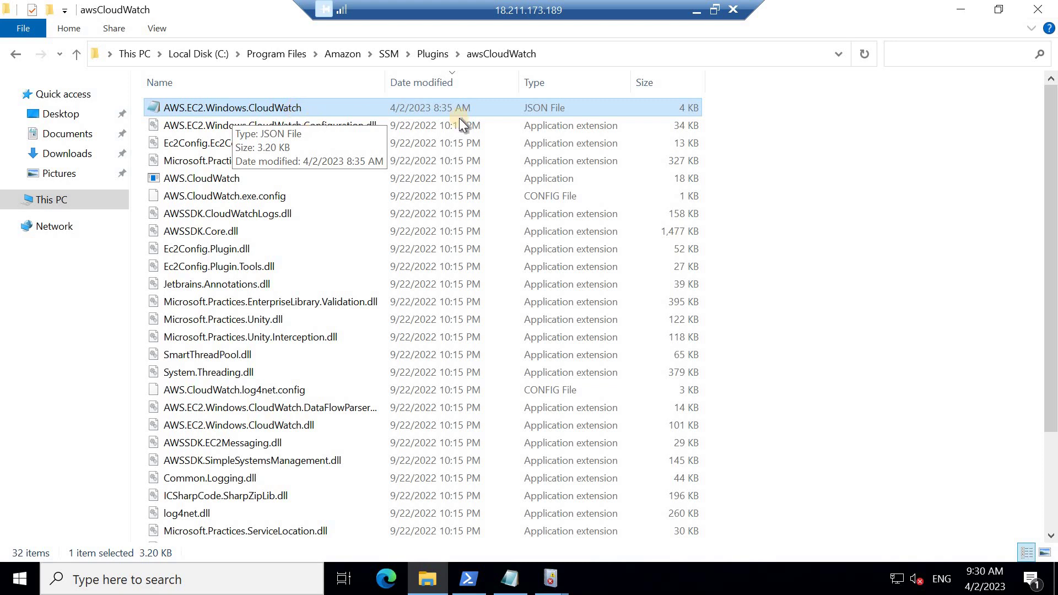
{"action": "left_click", "coordinate": [697, 11]}
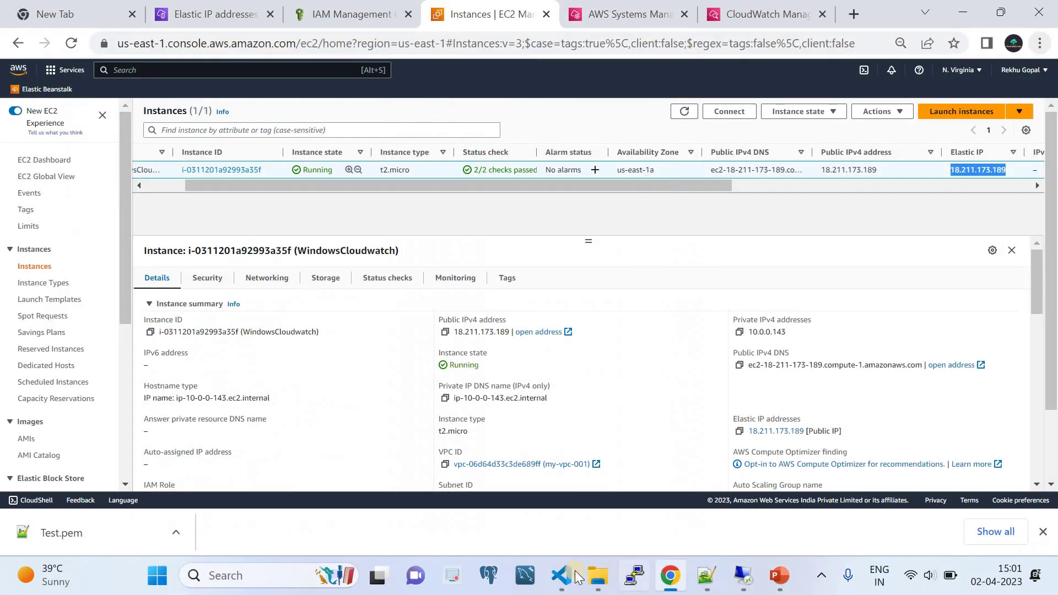
Step: Switch to VS Code, open AWS.EC2.Windows.CloudWatch.json from the AWS_WindowsServerLogs_to_Cloudwatch_Groups folder, and hide the file explorer
{"action": "left_click", "coordinate": [573, 576]}
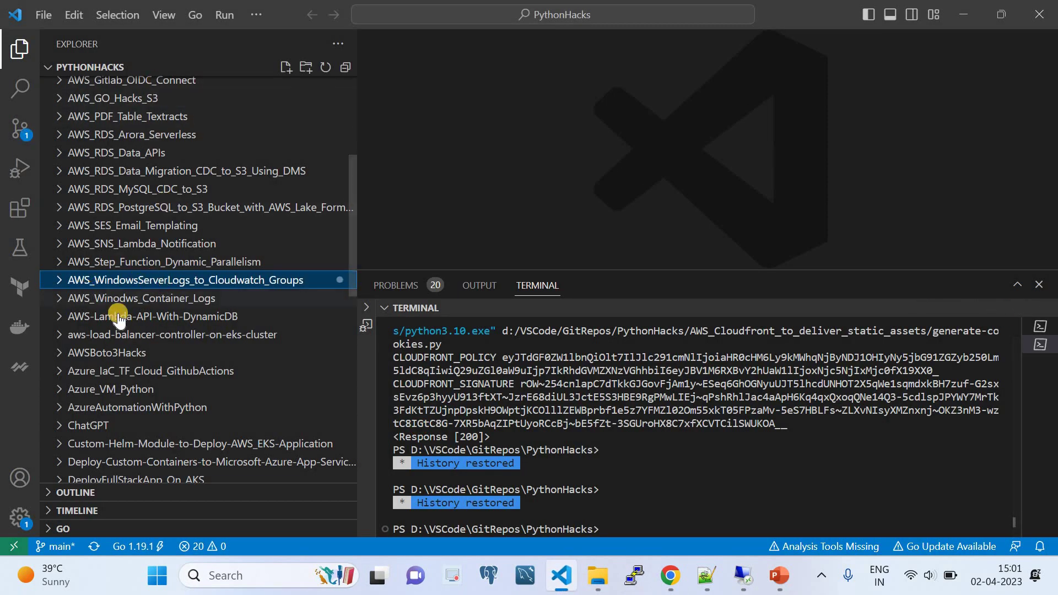
{"action": "left_click", "coordinate": [61, 279]}
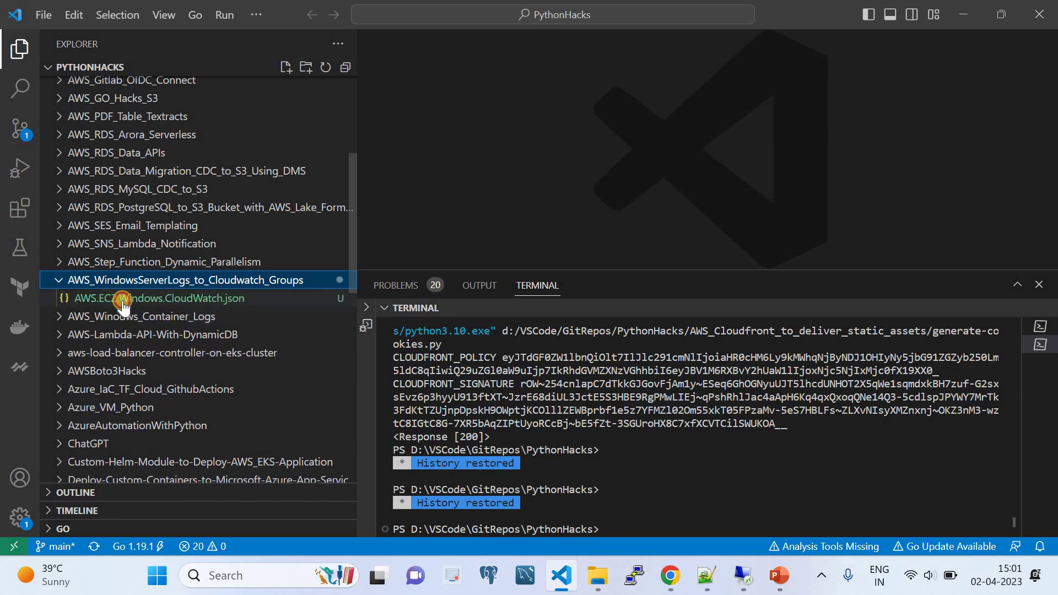
{"action": "left_click", "coordinate": [123, 300]}
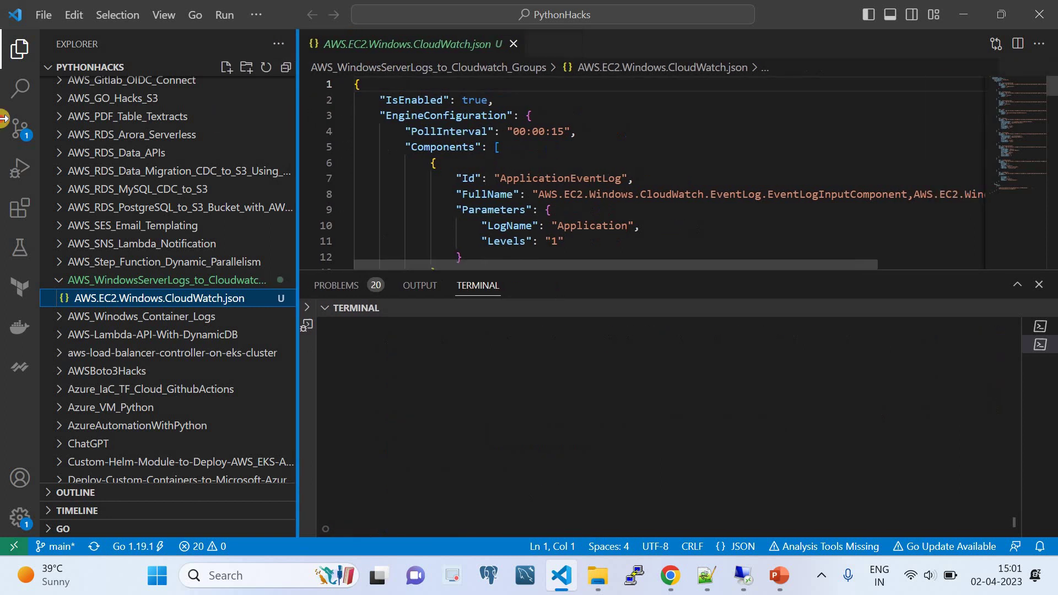
{"action": "key", "text": "ctrl+b"}
Step: Clear the terminal with cls and shrink it to give the JSON file more room
{"action": "left_click", "coordinate": [356, 513]}
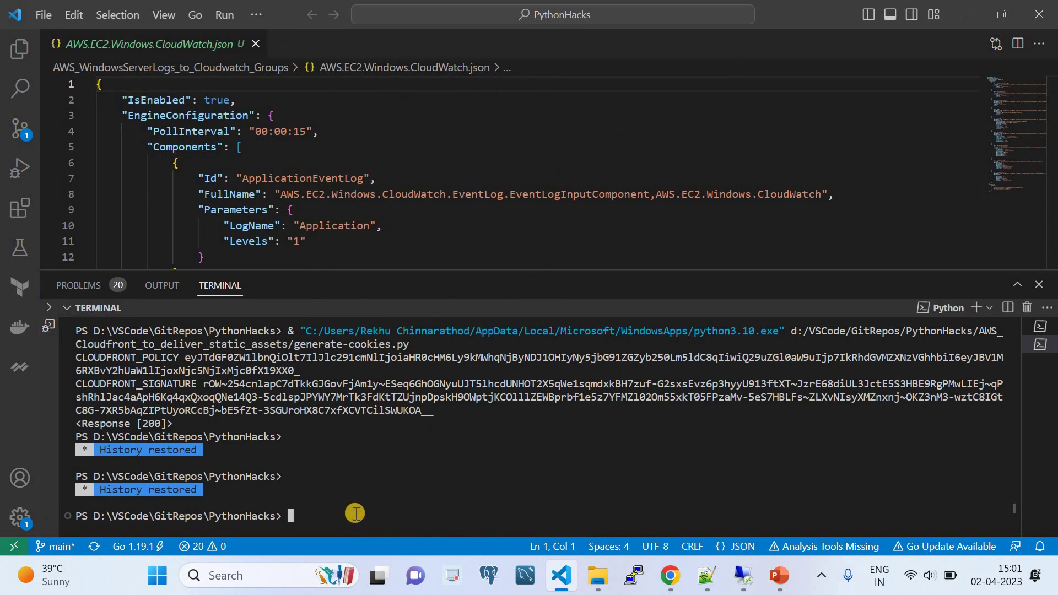
{"action": "type", "text": "cls"}
{"action": "key", "text": "Return"}
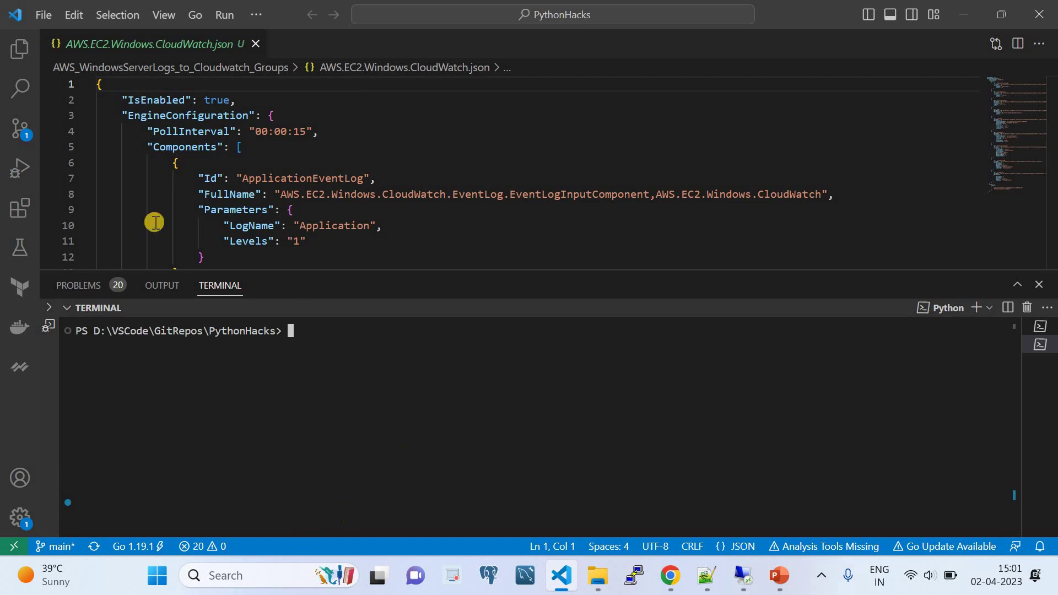
{"action": "left_click_drag", "start_coordinate": [345, 268], "coordinate": [354, 461]}
Step: Look through AWS.EC2.Windows.CloudWatch.json from its event log components to its Flows section, and highlight the IsEnabled setting
{"action": "scroll", "coordinate": [417, 246], "scroll_direction": "down", "scroll_amount": 7}
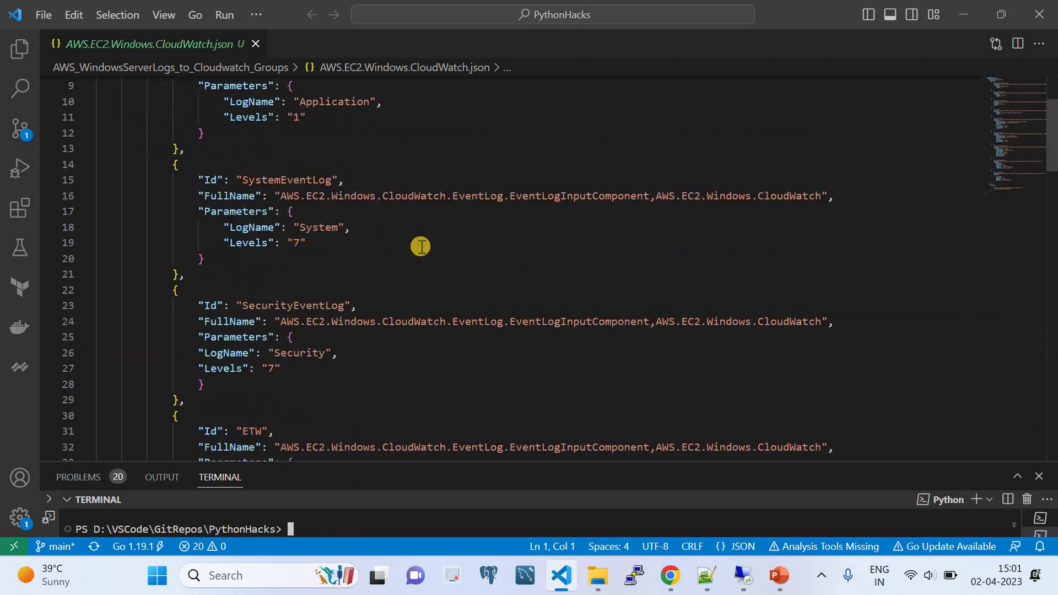
{"action": "scroll", "coordinate": [416, 268], "scroll_direction": "down", "scroll_amount": 20}
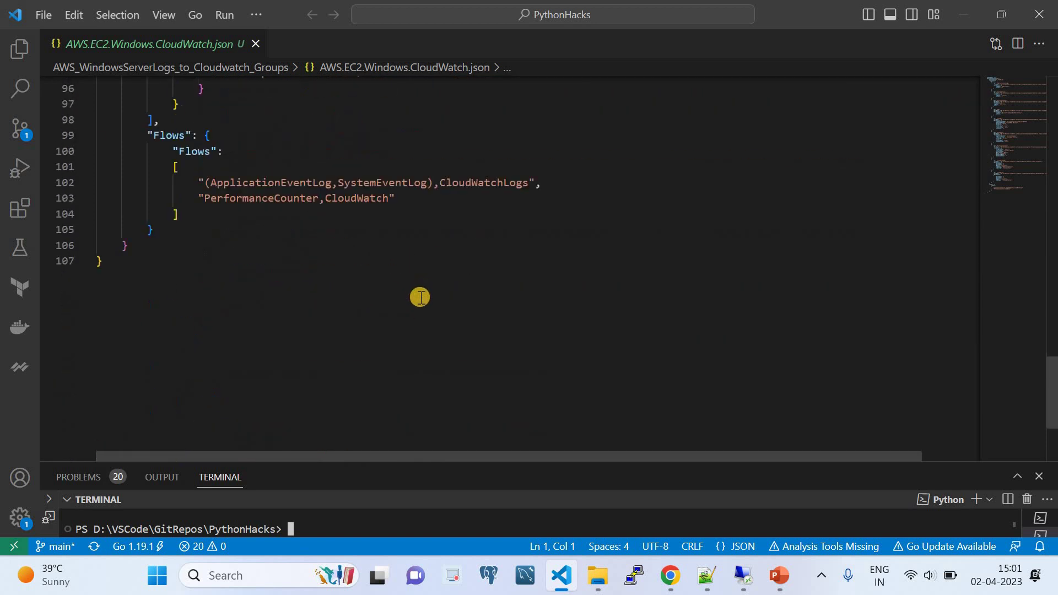
{"action": "scroll", "coordinate": [420, 298], "scroll_direction": "up", "scroll_amount": 20}
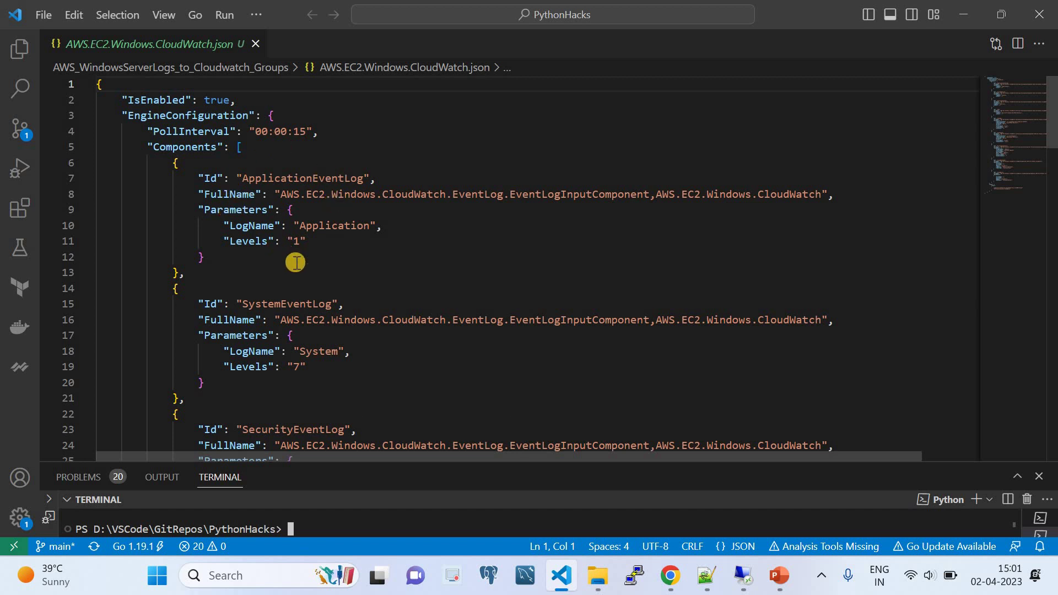
{"action": "double_click", "coordinate": [157, 100]}
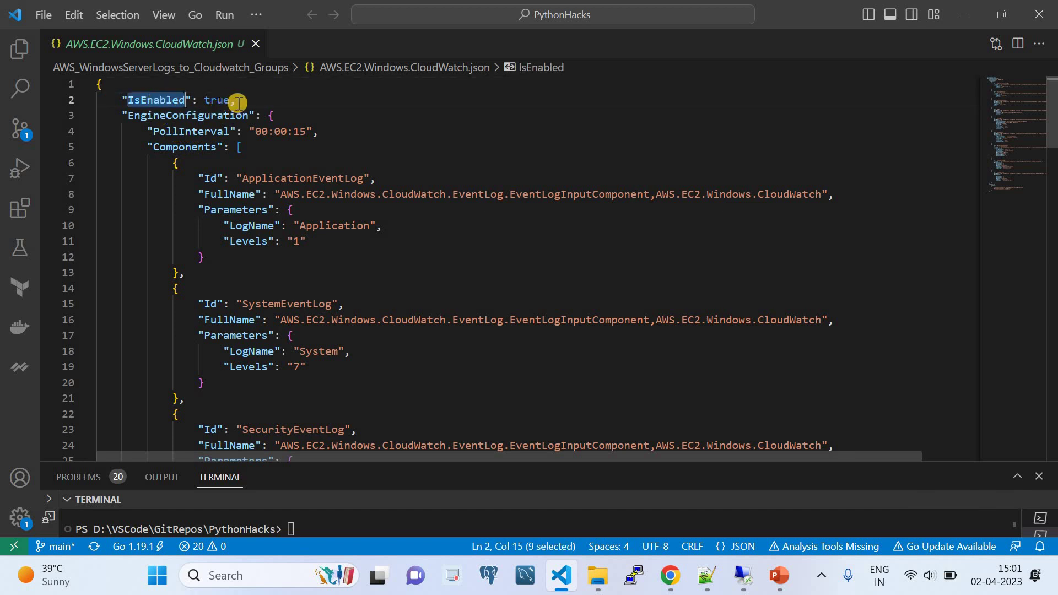
Step: Examine the EngineConfiguration block and its Components array in the JSON file, and highlight the PollInterval setting
{"action": "left_click", "coordinate": [178, 115]}
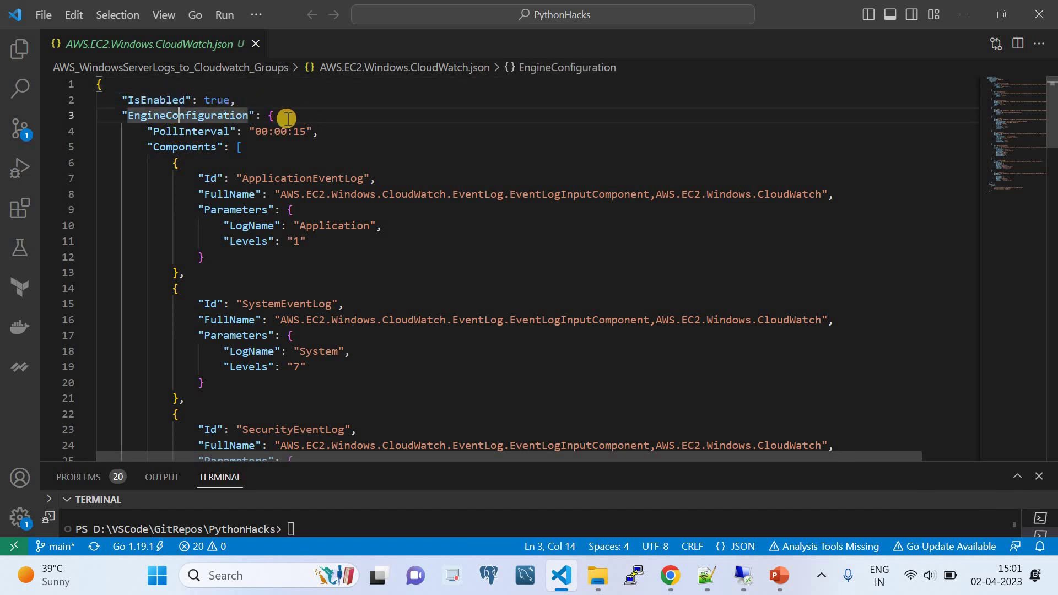
{"action": "left_click", "coordinate": [276, 114]}
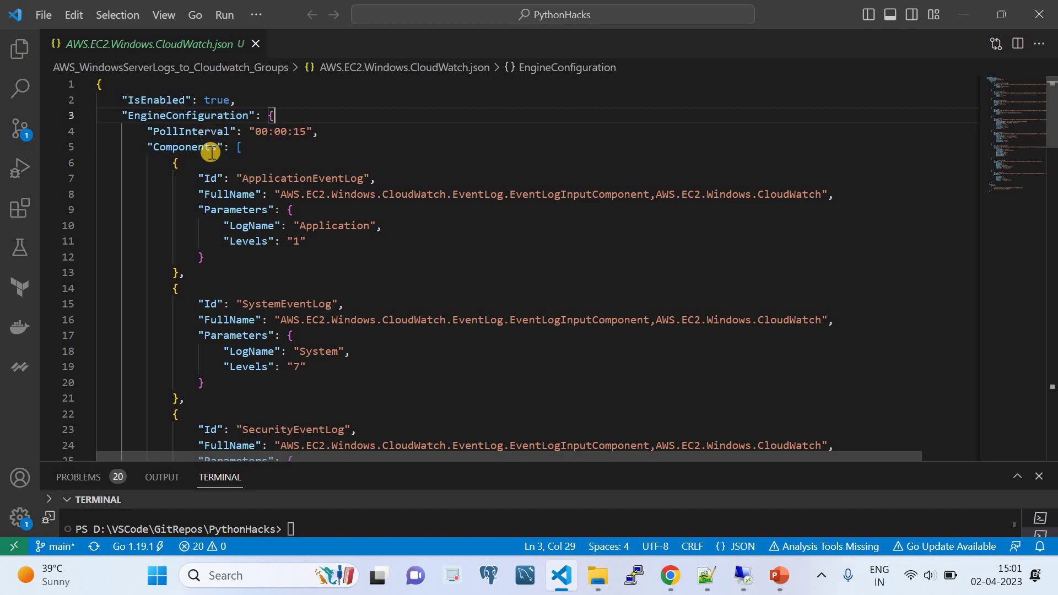
{"action": "left_click", "coordinate": [240, 152]}
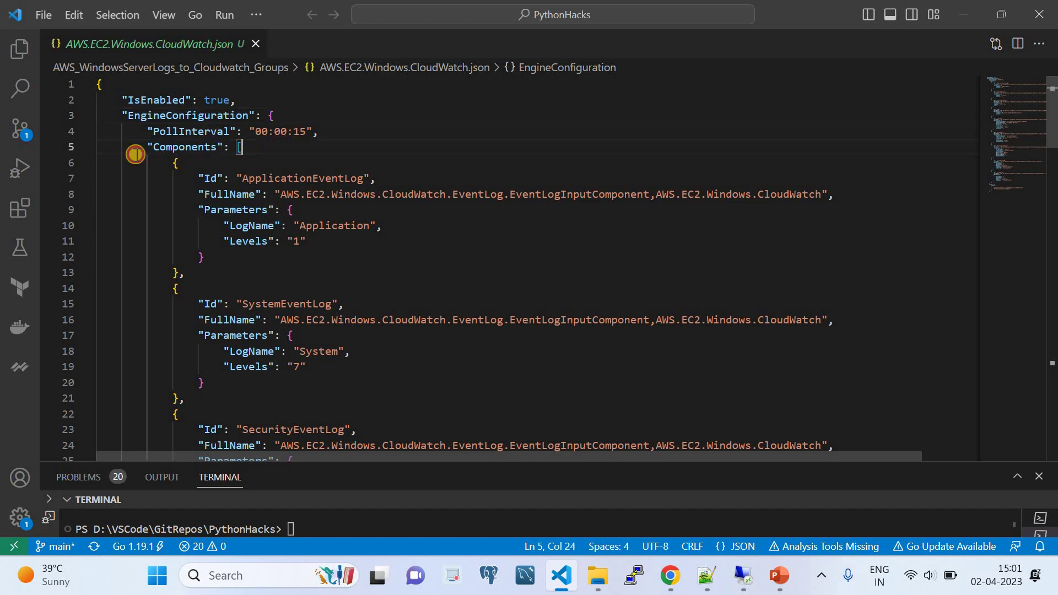
{"action": "left_click", "coordinate": [87, 147]}
{"action": "left_click", "coordinate": [87, 147]}
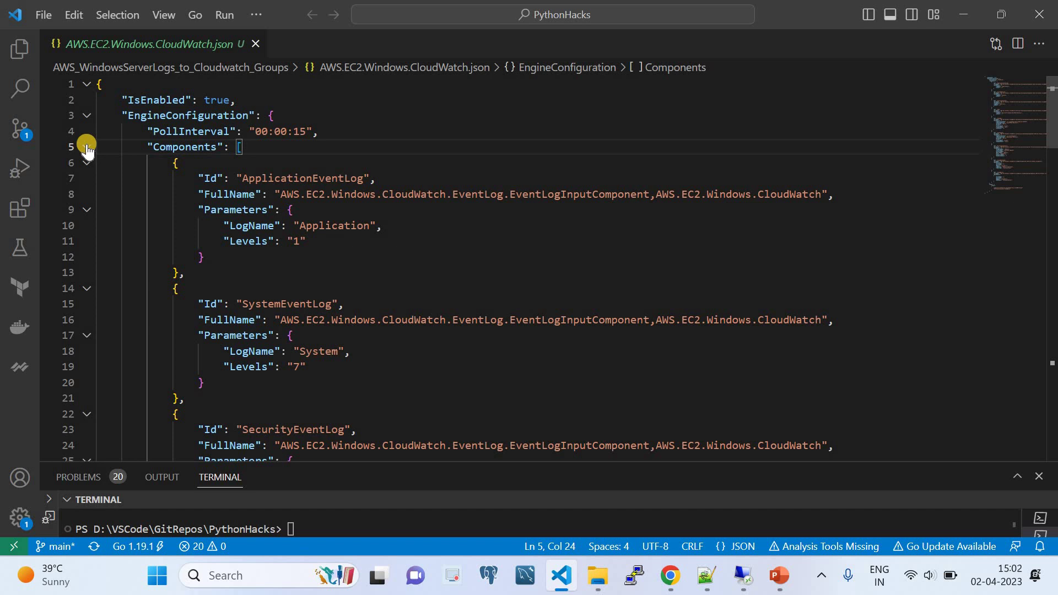
{"action": "double_click", "coordinate": [181, 131]}
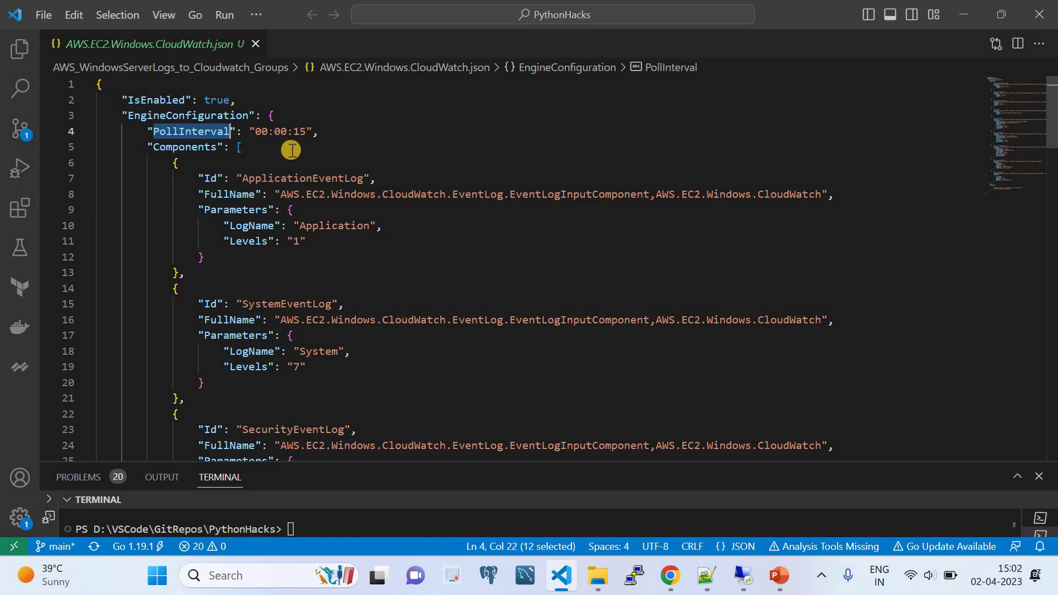
Step: Examine the first entry in Components, highlighting the ApplicationEventLog Id and locating its Parameters block
{"action": "left_click", "coordinate": [244, 147]}
{"action": "scroll", "coordinate": [273, 181], "scroll_direction": "down", "scroll_amount": 3}
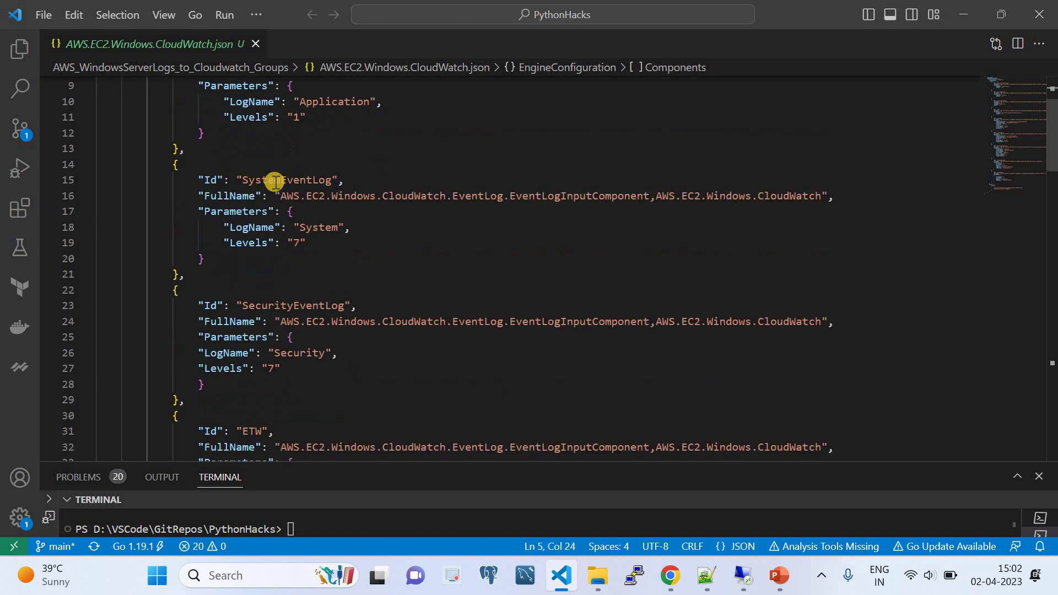
{"action": "scroll", "coordinate": [273, 181], "scroll_direction": "up", "scroll_amount": 2}
{"action": "left_click", "coordinate": [182, 102]}
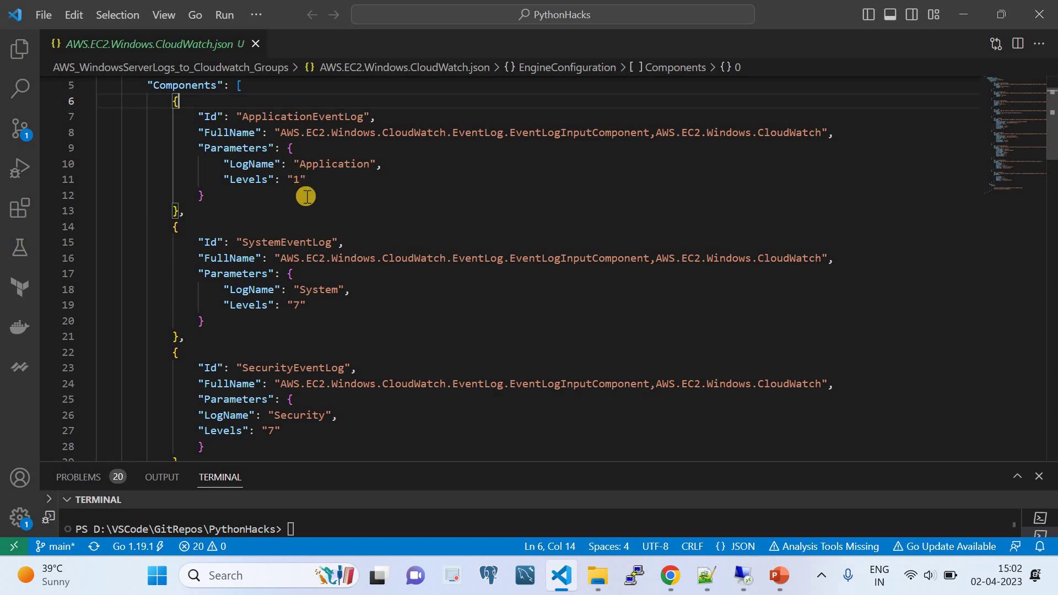
{"action": "double_click", "coordinate": [263, 116]}
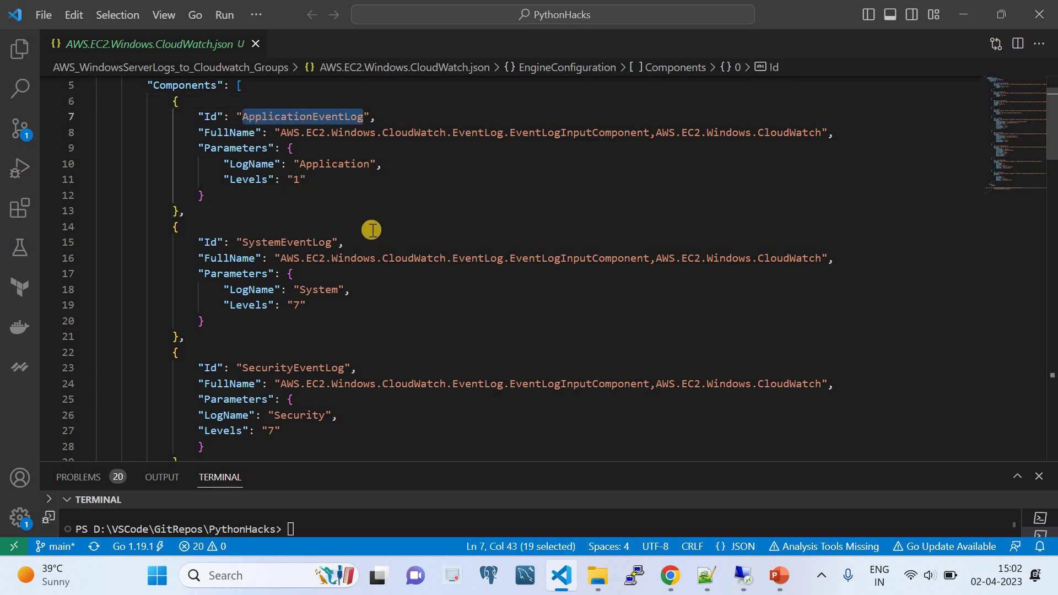
{"action": "left_click", "coordinate": [312, 145]}
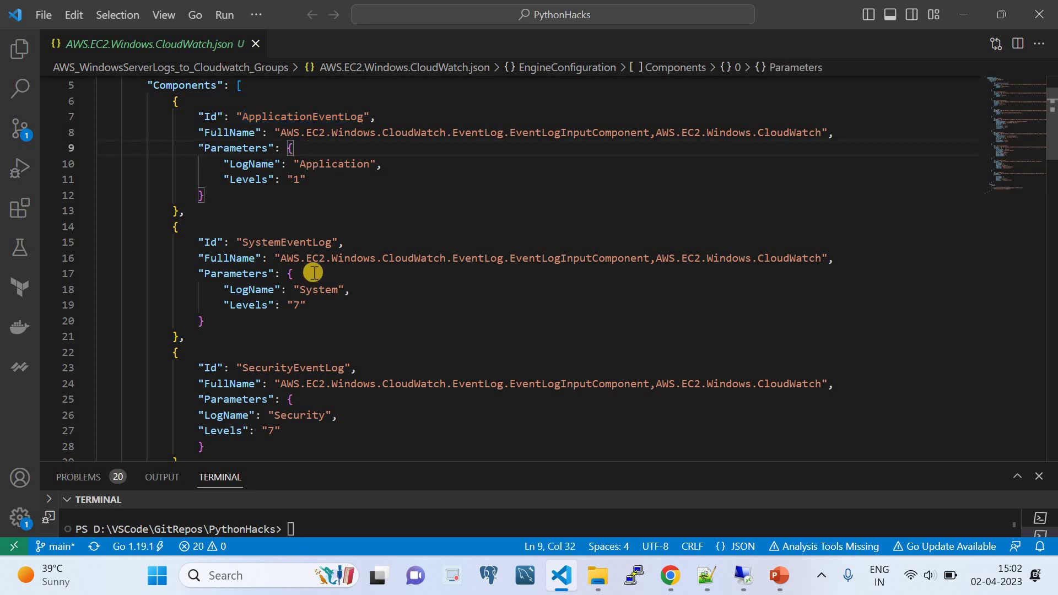
{"action": "scroll", "coordinate": [232, 160], "scroll_direction": "up", "scroll_amount": 2}
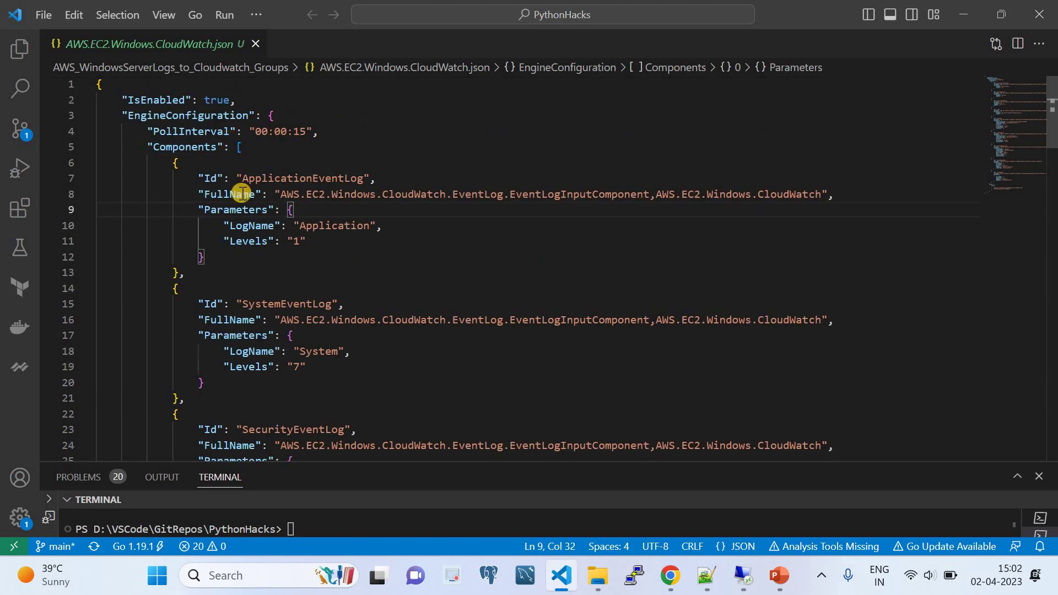
Step: Look through the event log, IISLogs, CustomLogs and PerformanceCounter components down to the CloudWatchLogs and CloudWatch output components
{"action": "scroll", "coordinate": [246, 205], "scroll_direction": "down", "scroll_amount": 2}
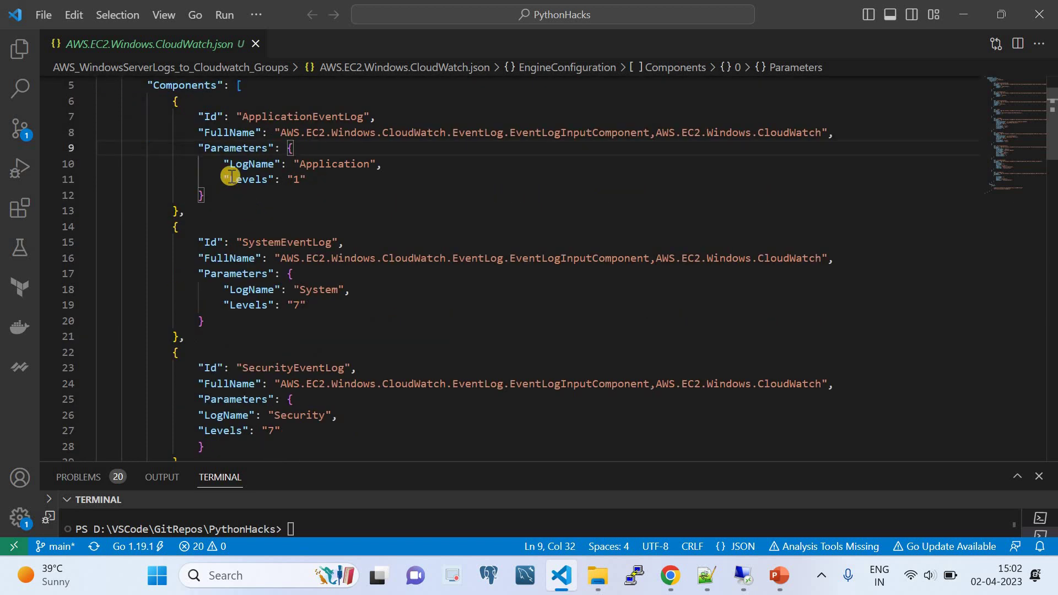
{"action": "scroll", "coordinate": [236, 175], "scroll_direction": "down", "scroll_amount": 5}
{"action": "scroll", "coordinate": [250, 228], "scroll_direction": "down", "scroll_amount": 7}
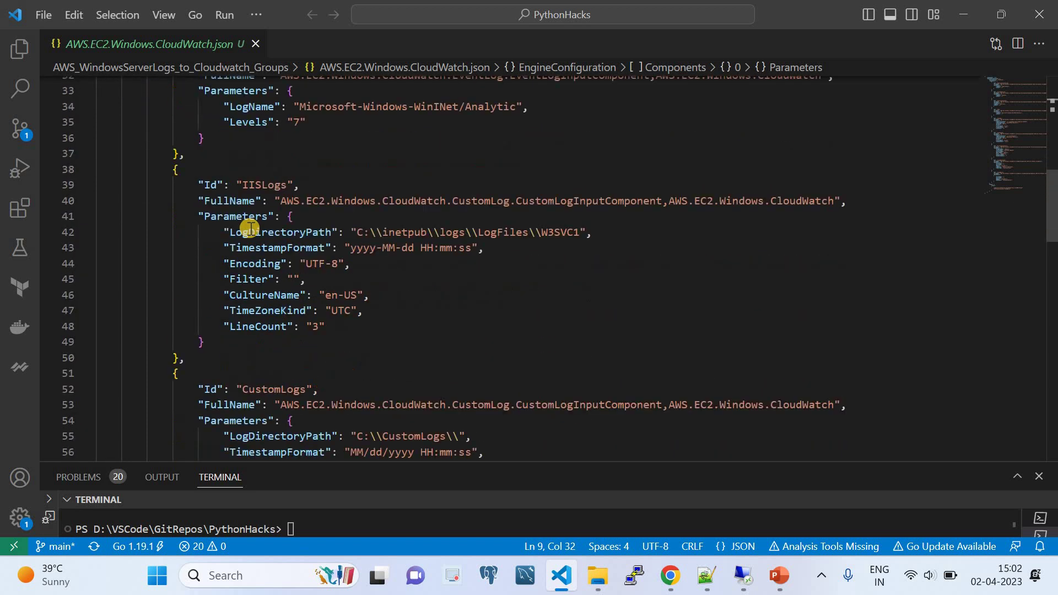
{"action": "scroll", "coordinate": [252, 232], "scroll_direction": "down", "scroll_amount": 5}
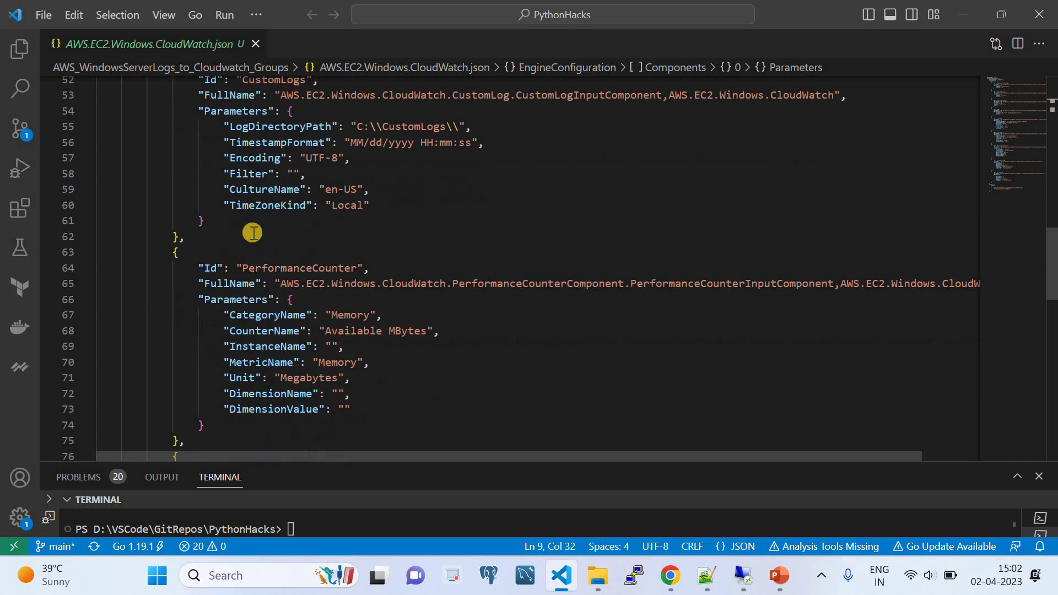
{"action": "scroll", "coordinate": [252, 234], "scroll_direction": "down", "scroll_amount": 4}
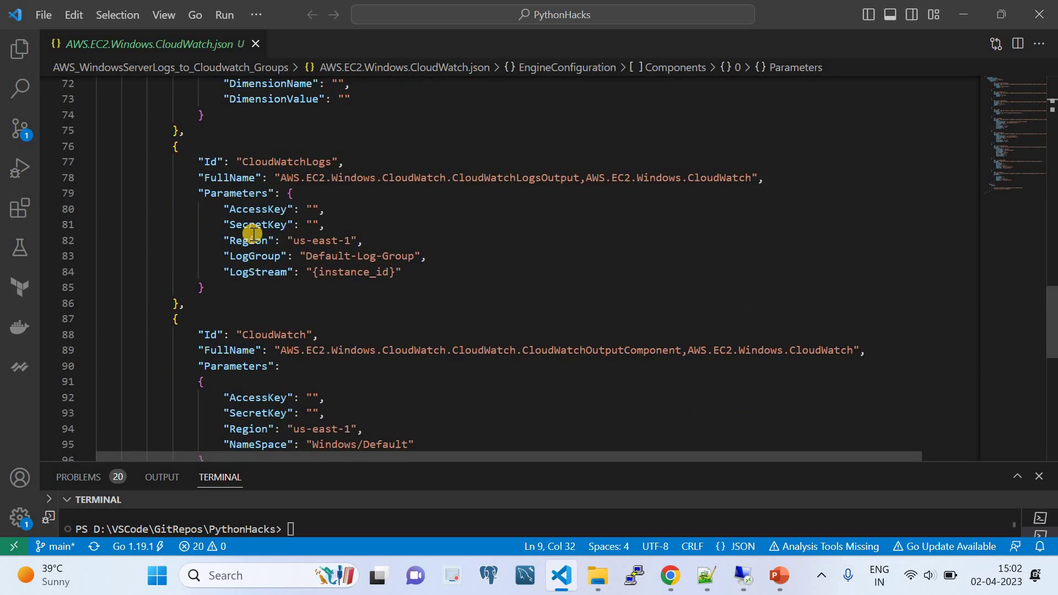
{"action": "scroll", "coordinate": [252, 234], "scroll_direction": "down", "scroll_amount": 3}
{"action": "scroll", "coordinate": [251, 233], "scroll_direction": "up", "scroll_amount": 3}
Step: Highlight the CloudWatchLogs component's Id and compare the component with the PerformanceCounter entry above it
{"action": "left_click", "coordinate": [191, 138]}
{"action": "left_click", "coordinate": [192, 146]}
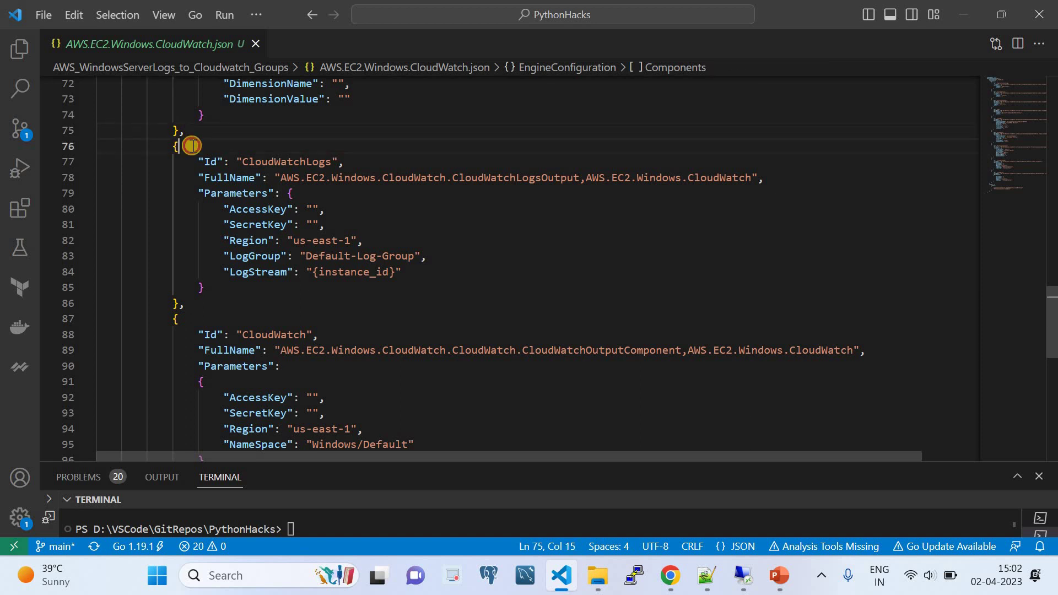
{"action": "double_click", "coordinate": [307, 162]}
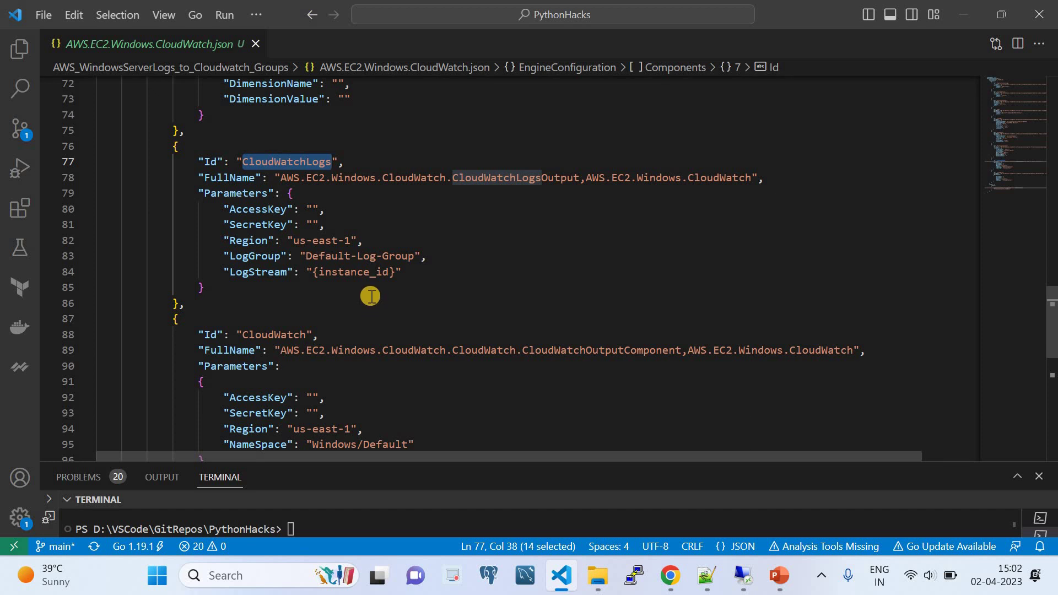
{"action": "scroll", "coordinate": [367, 298], "scroll_direction": "up", "scroll_amount": 5}
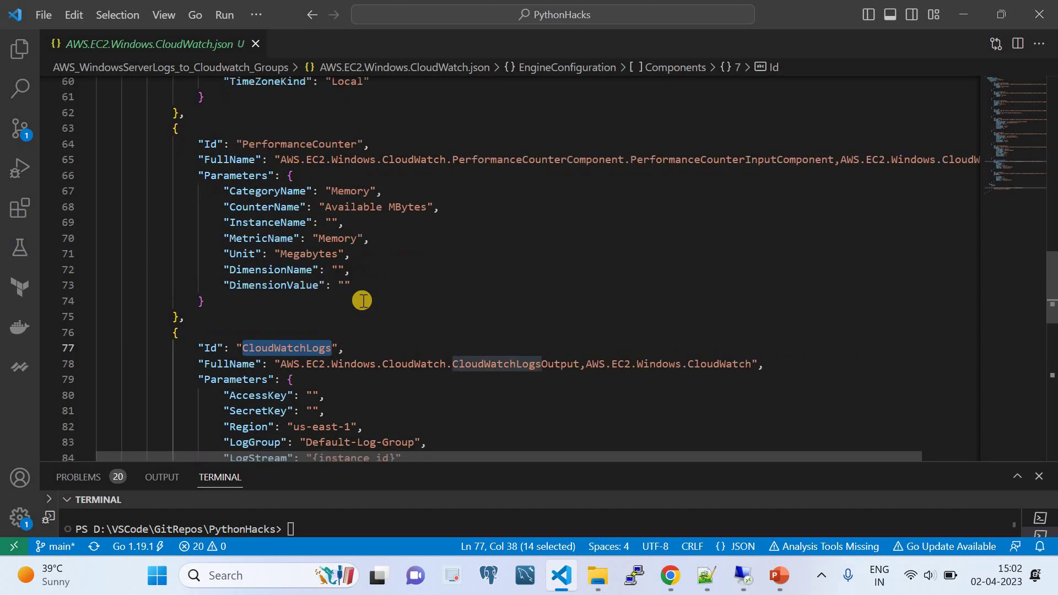
{"action": "scroll", "coordinate": [364, 301], "scroll_direction": "down", "scroll_amount": 6}
{"action": "scroll", "coordinate": [362, 301], "scroll_direction": "up", "scroll_amount": 3}
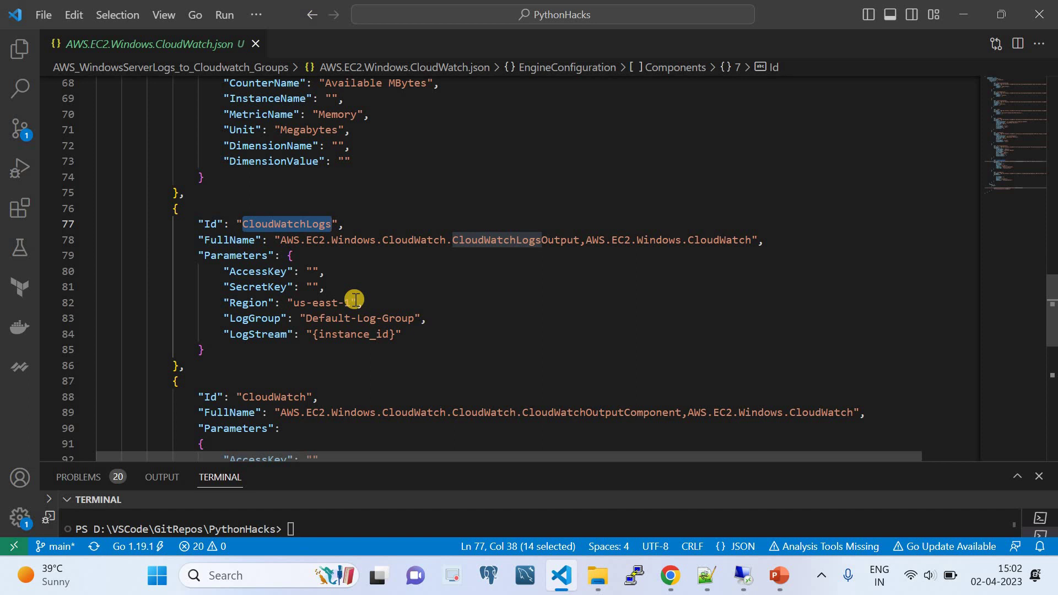
Step: Examine the CloudWatchLogs FullName, highlighting CloudWatchLogsOutput and both comma-separated parts of the value
{"action": "left_click", "coordinate": [309, 239]}
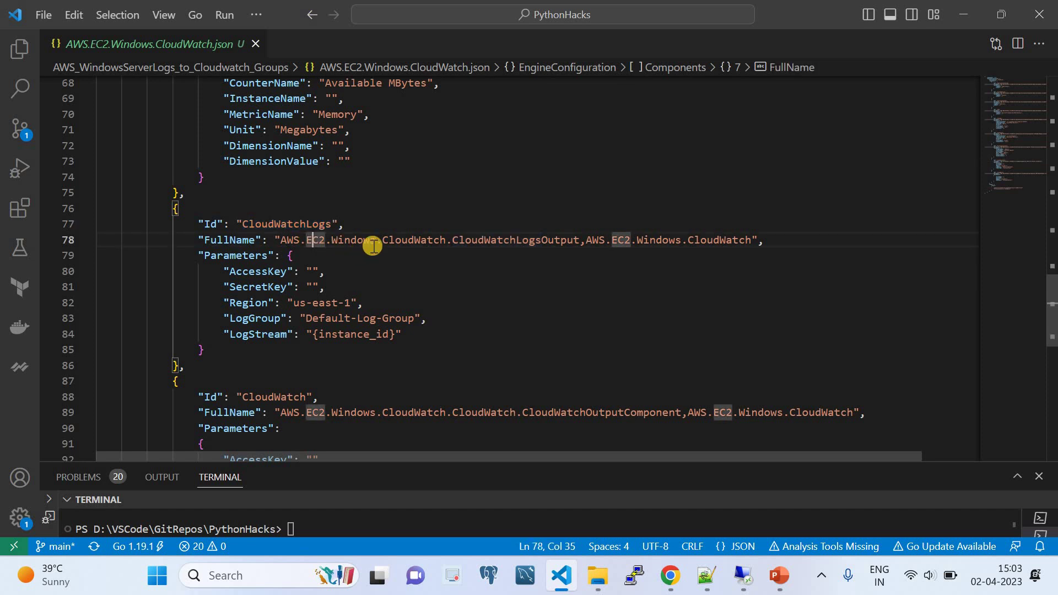
{"action": "double_click", "coordinate": [501, 241]}
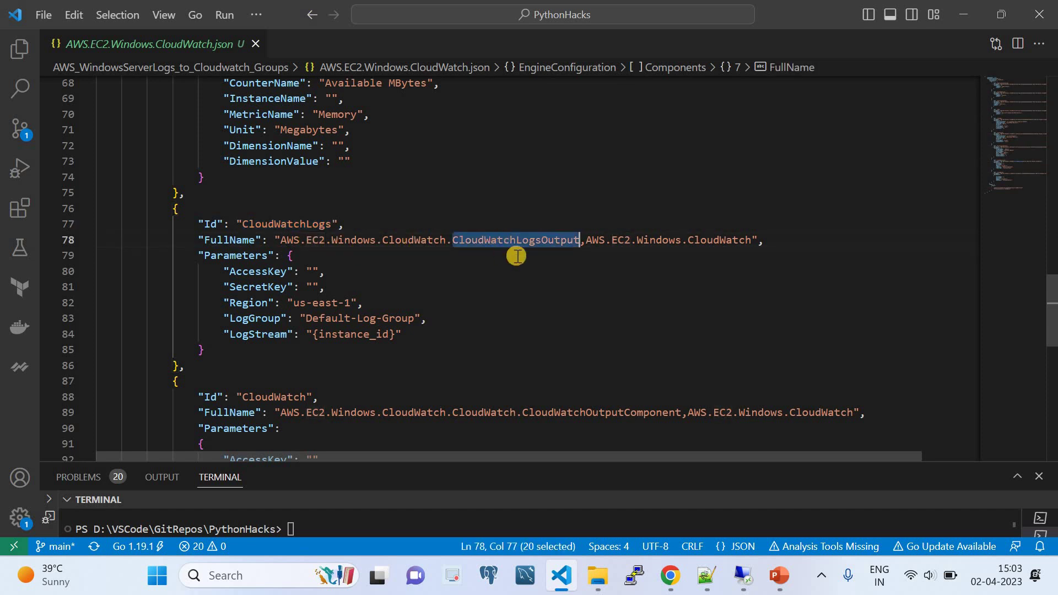
{"action": "left_click", "coordinate": [588, 241]}
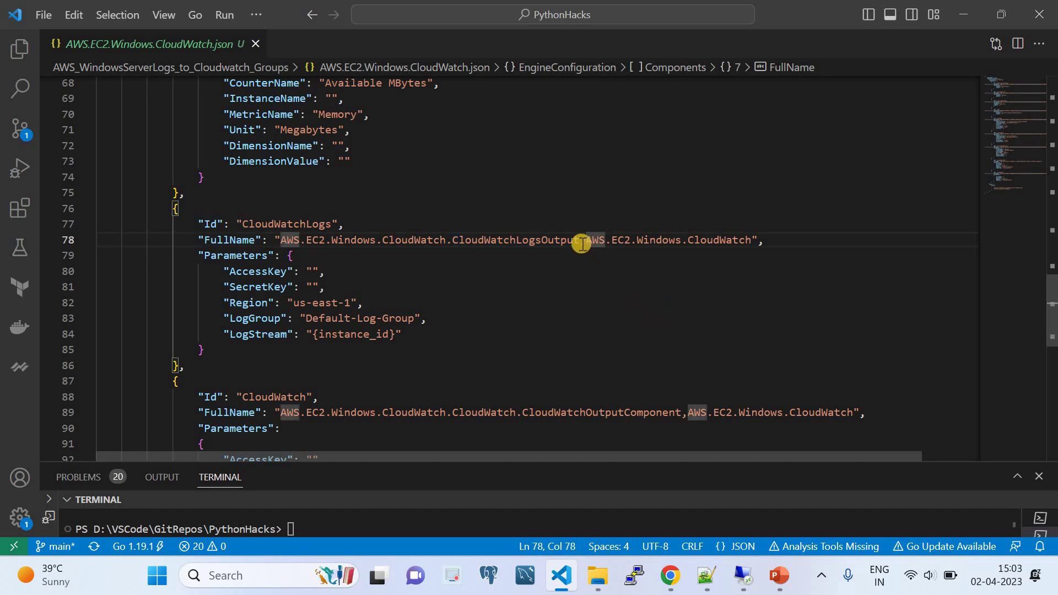
{"action": "left_click_drag", "start_coordinate": [581, 240], "coordinate": [280, 241]}
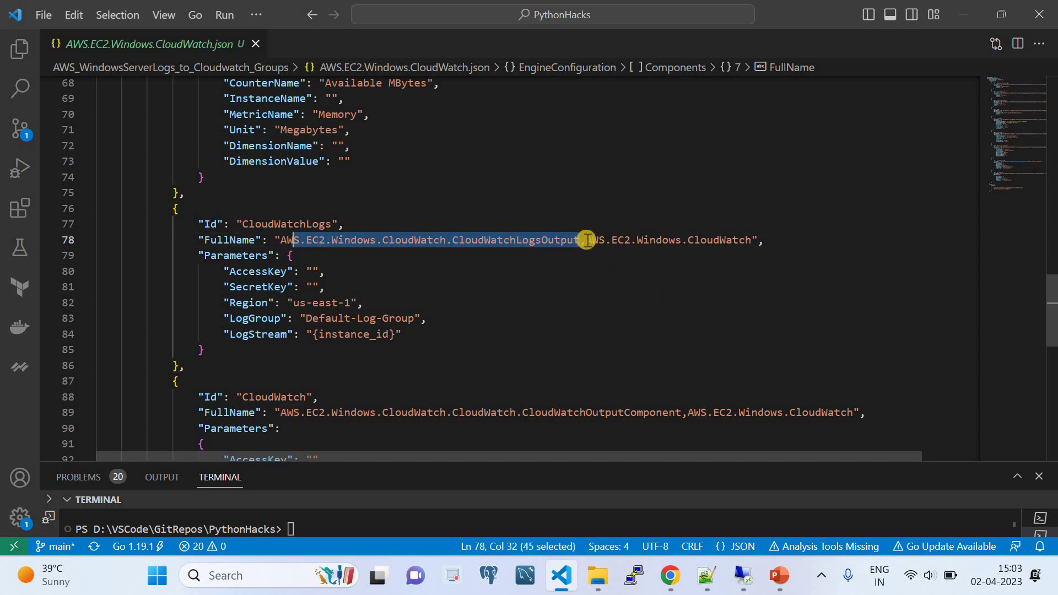
{"action": "left_click_drag", "start_coordinate": [585, 241], "coordinate": [746, 236]}
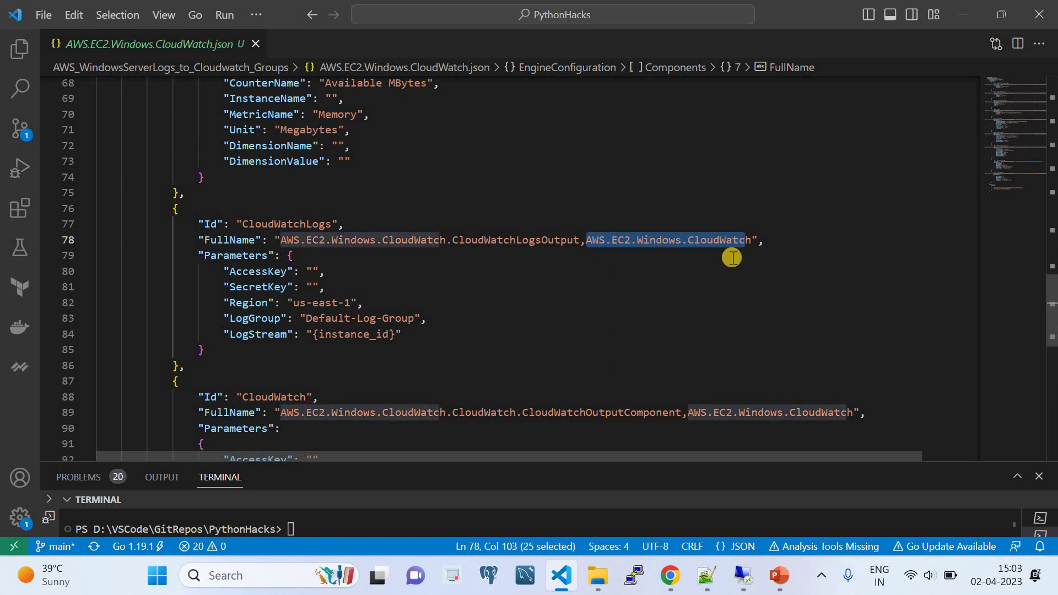
{"action": "scroll", "coordinate": [728, 263], "scroll_direction": "up", "scroll_amount": 3}
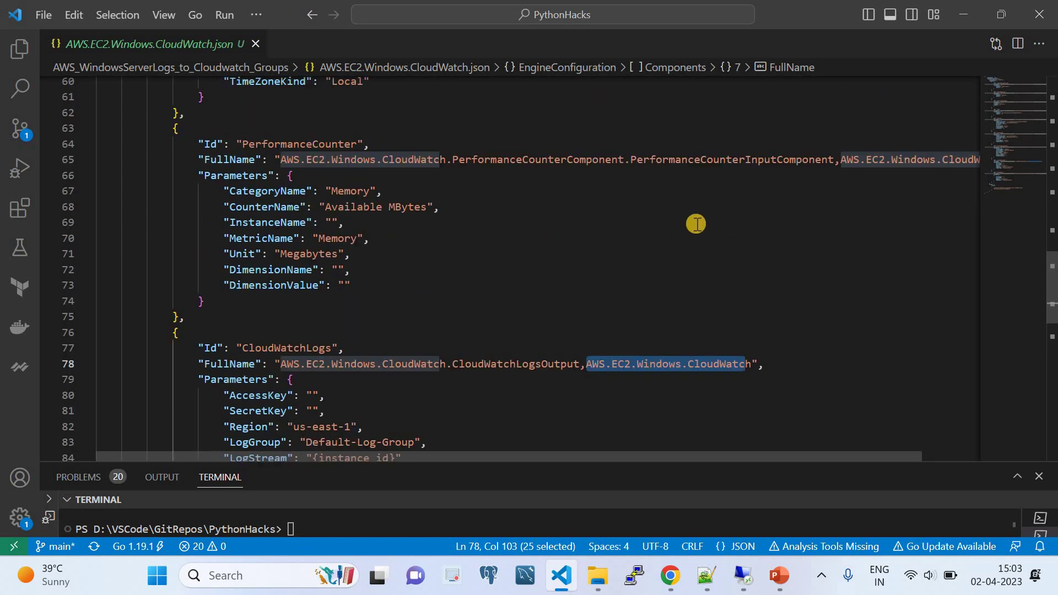
{"action": "scroll", "coordinate": [696, 228], "scroll_direction": "down", "scroll_amount": 4}
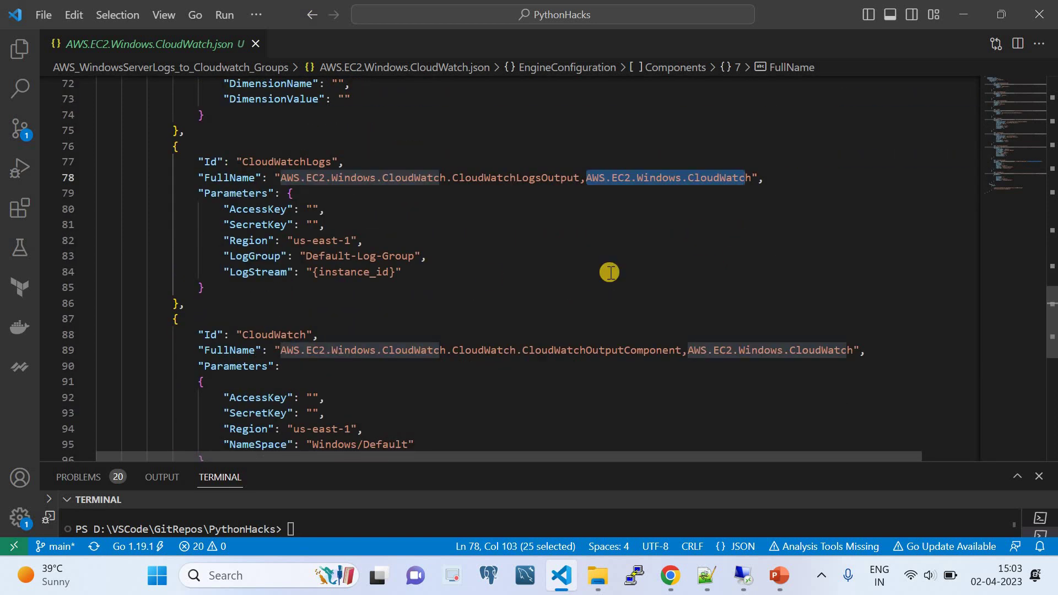
Step: Examine the CloudWatchLogs Parameters block, highlighting the AccessKey and SecretKey fields
{"action": "left_click", "coordinate": [324, 192]}
{"action": "double_click", "coordinate": [243, 189]}
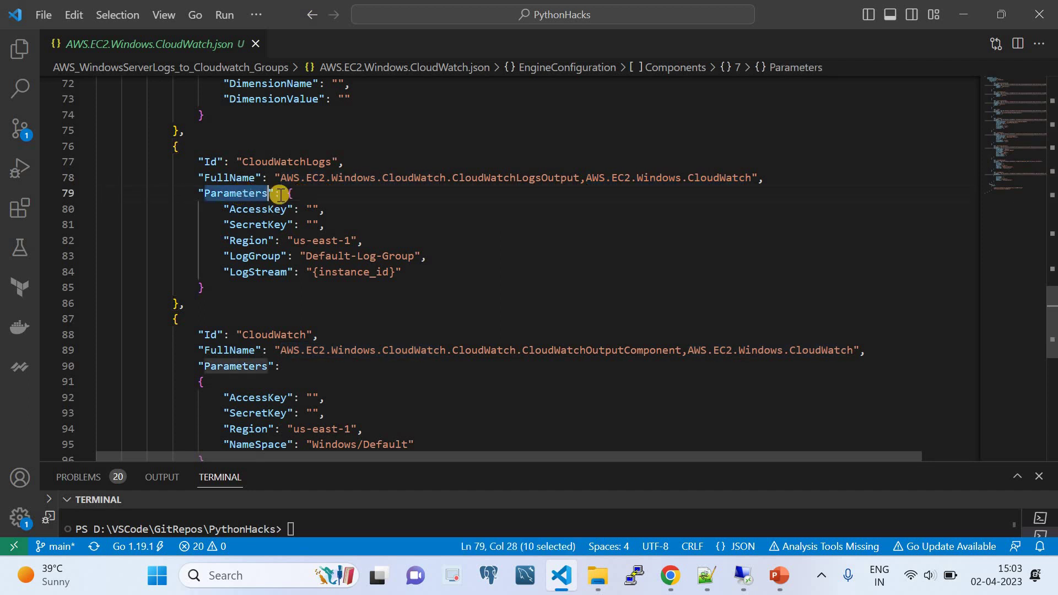
{"action": "key", "text": "End"}
{"action": "double_click", "coordinate": [266, 210]}
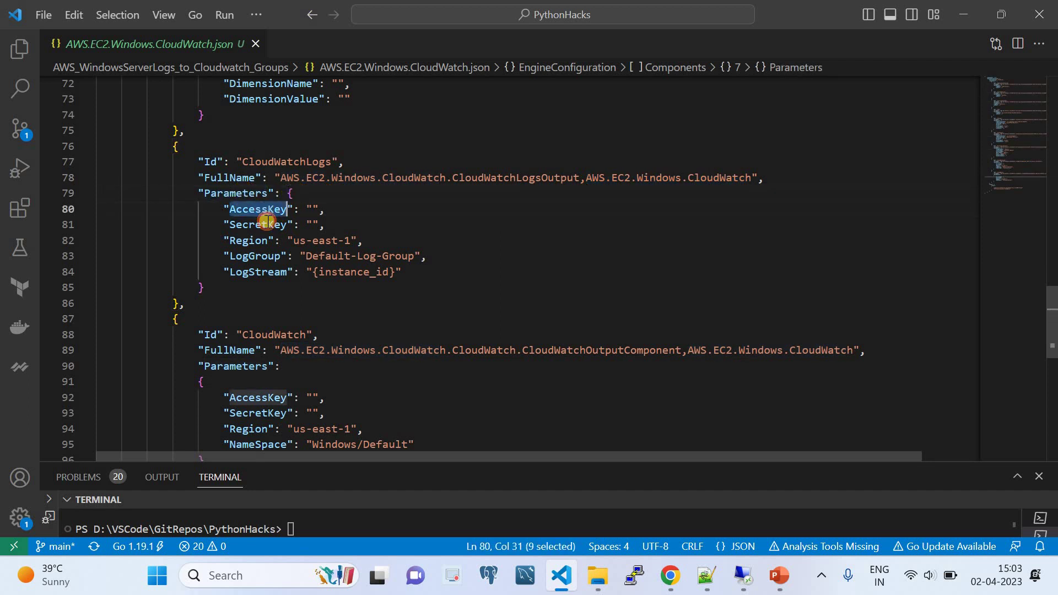
{"action": "double_click", "coordinate": [266, 226]}
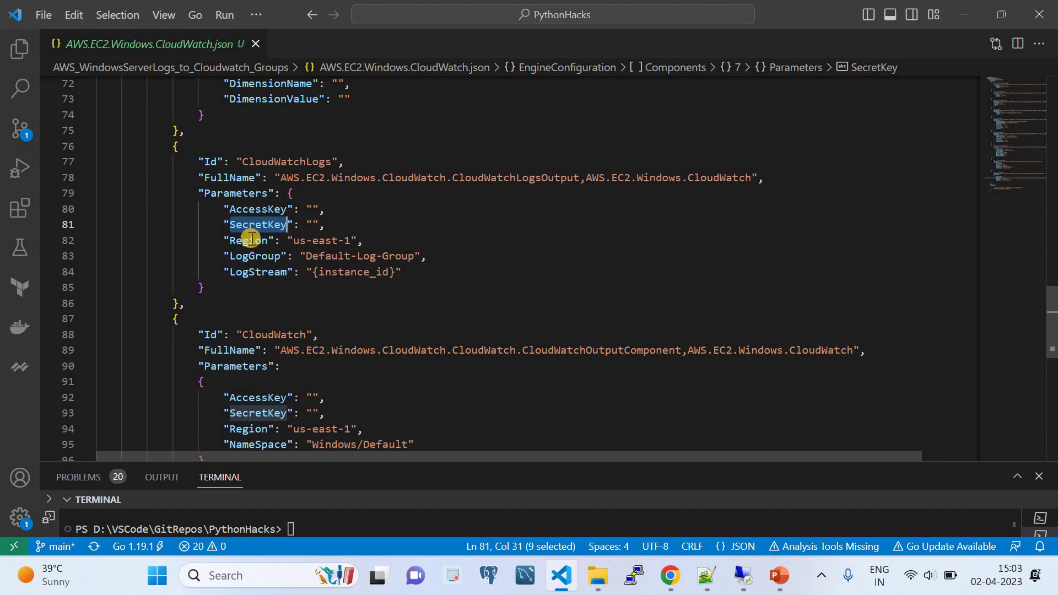
{"action": "double_click", "coordinate": [257, 209]}
{"action": "double_click", "coordinate": [263, 225]}
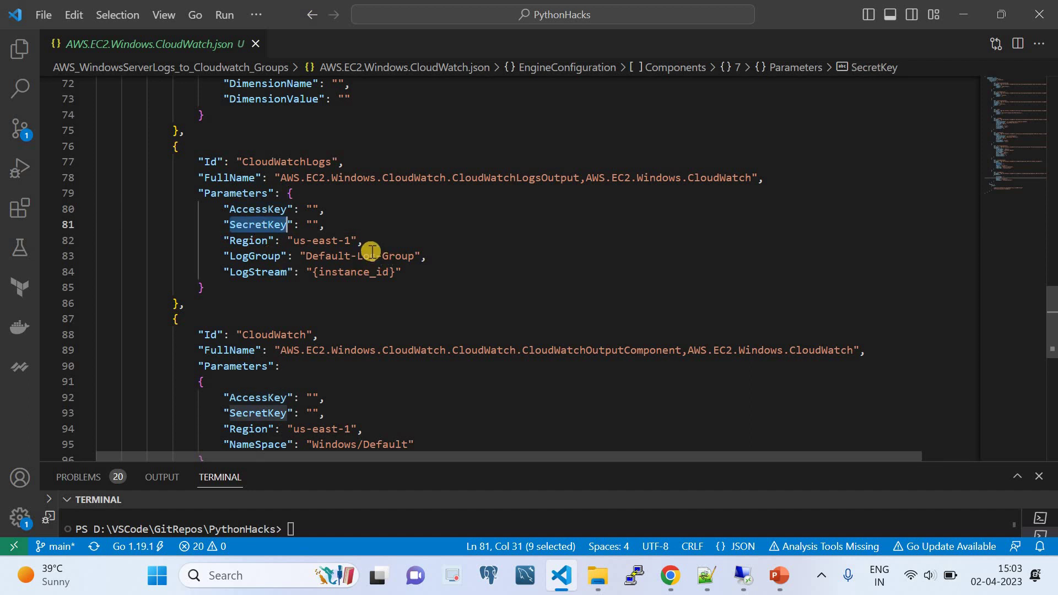
Step: Highlight the Region, LogGroup and LogStream parameters of CloudWatchLogs, including the {instance_id} placeholder
{"action": "double_click", "coordinate": [263, 243]}
{"action": "double_click", "coordinate": [258, 257]}
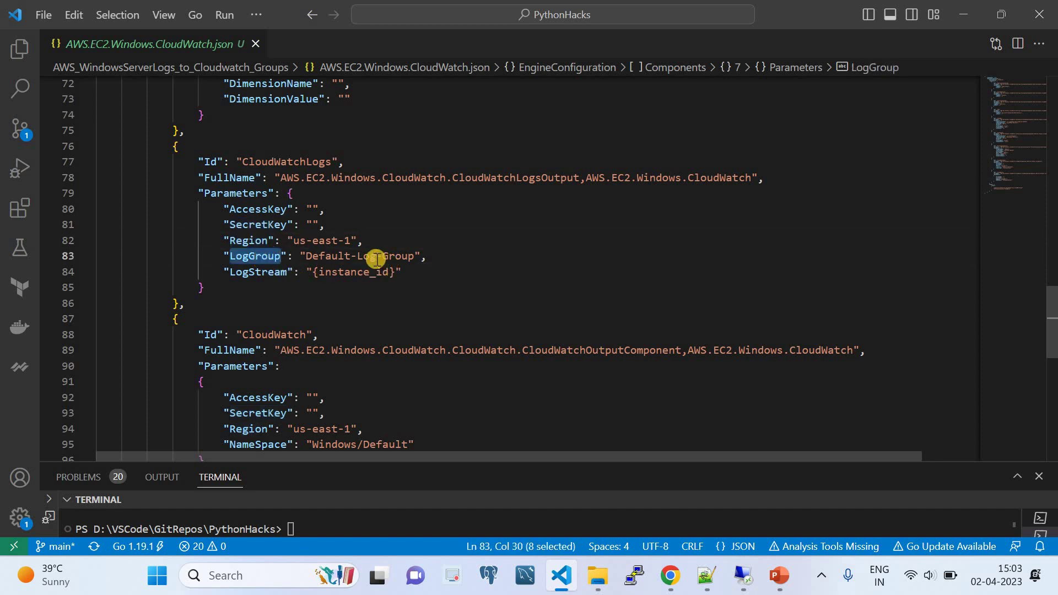
{"action": "double_click", "coordinate": [263, 272]}
{"action": "left_click_drag", "start_coordinate": [395, 272], "coordinate": [312, 272]}
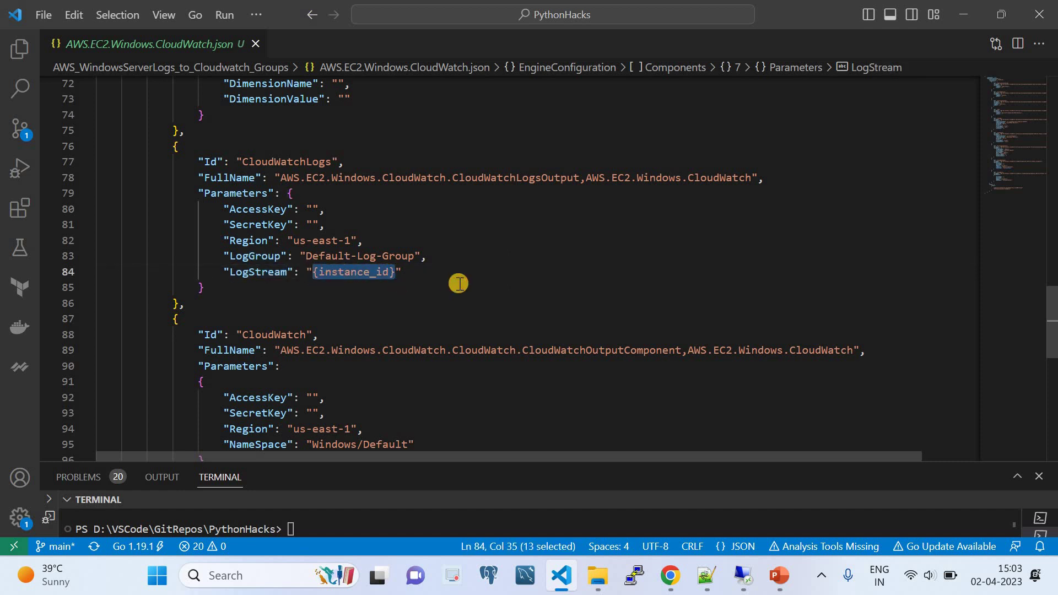
Step: Examine the CloudWatch component, highlighting its Id and the CloudWatchOutputComponent part of its FullName
{"action": "scroll", "coordinate": [458, 283], "scroll_direction": "down", "scroll_amount": 1}
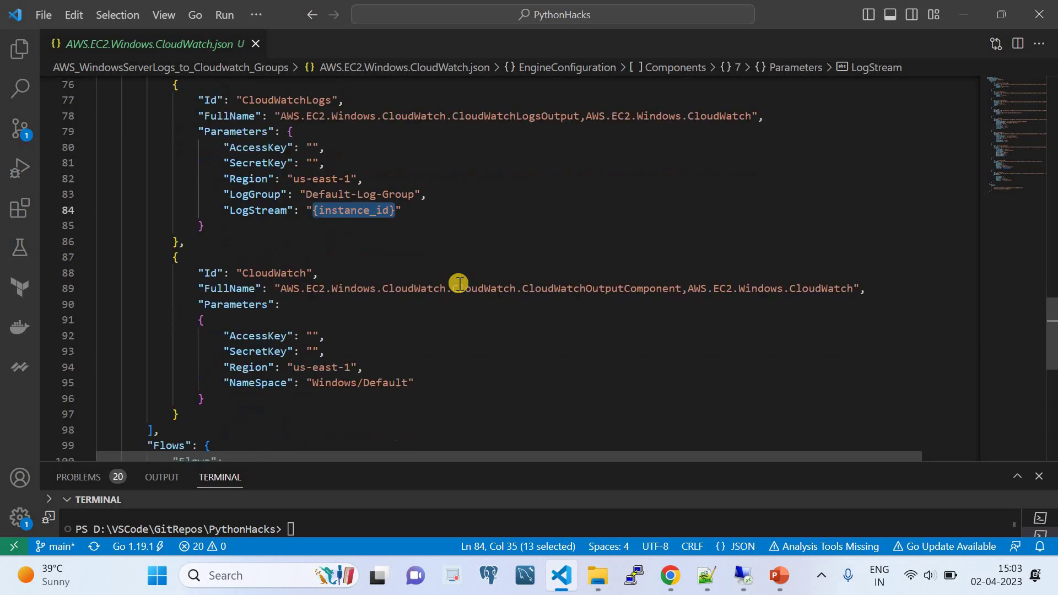
{"action": "left_click", "coordinate": [201, 257]}
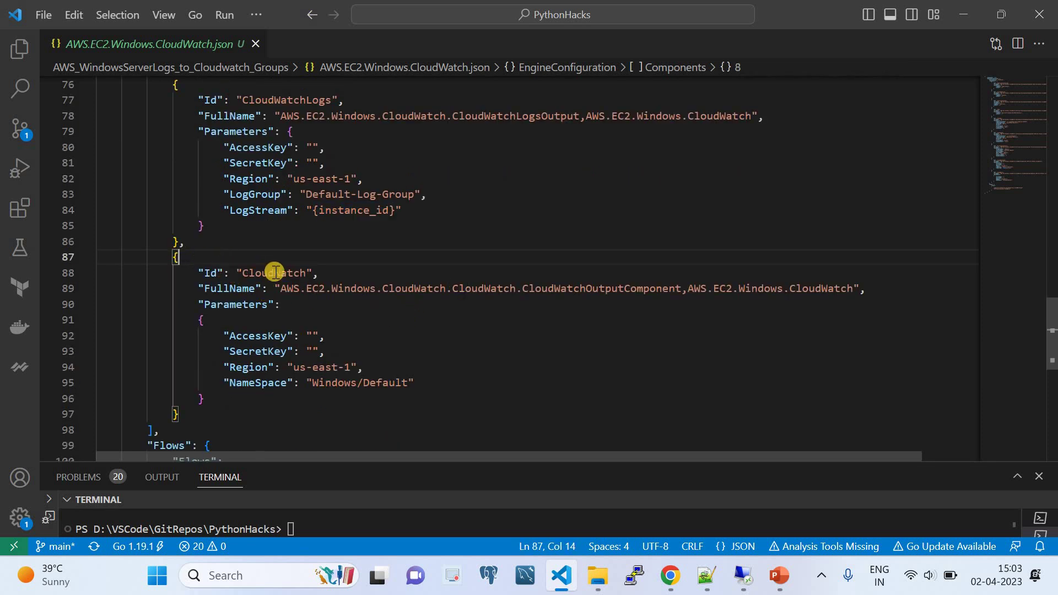
{"action": "double_click", "coordinate": [273, 273]}
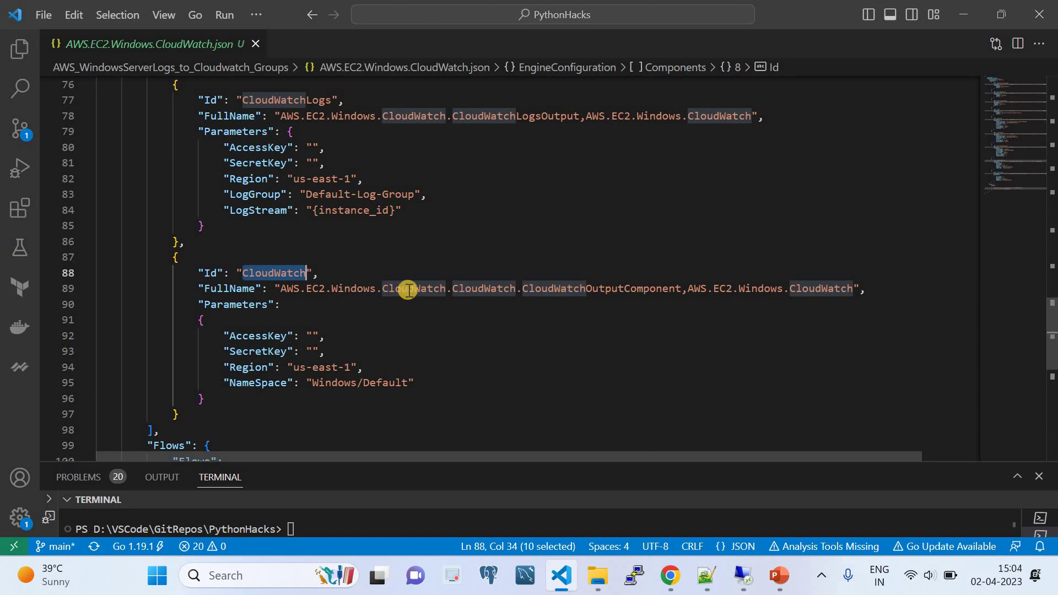
{"action": "double_click", "coordinate": [556, 288]}
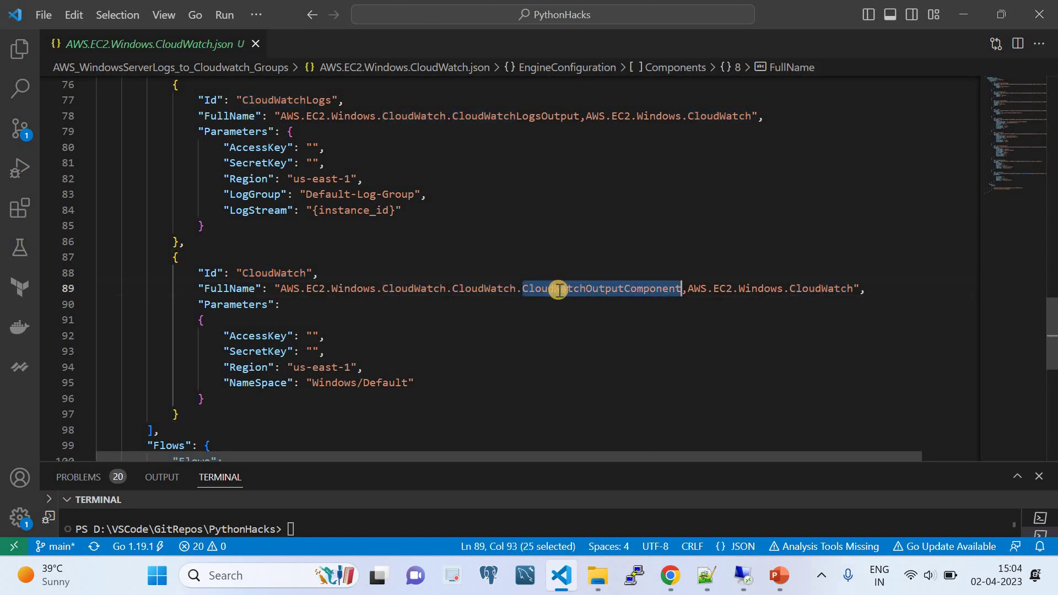
Step: Examine the CloudWatch component, highlighting both comma-separated FullName parts and the NameSpace value Windows/Default, and return to the file's beginning
{"action": "left_click_drag", "start_coordinate": [689, 288], "coordinate": [854, 288]}
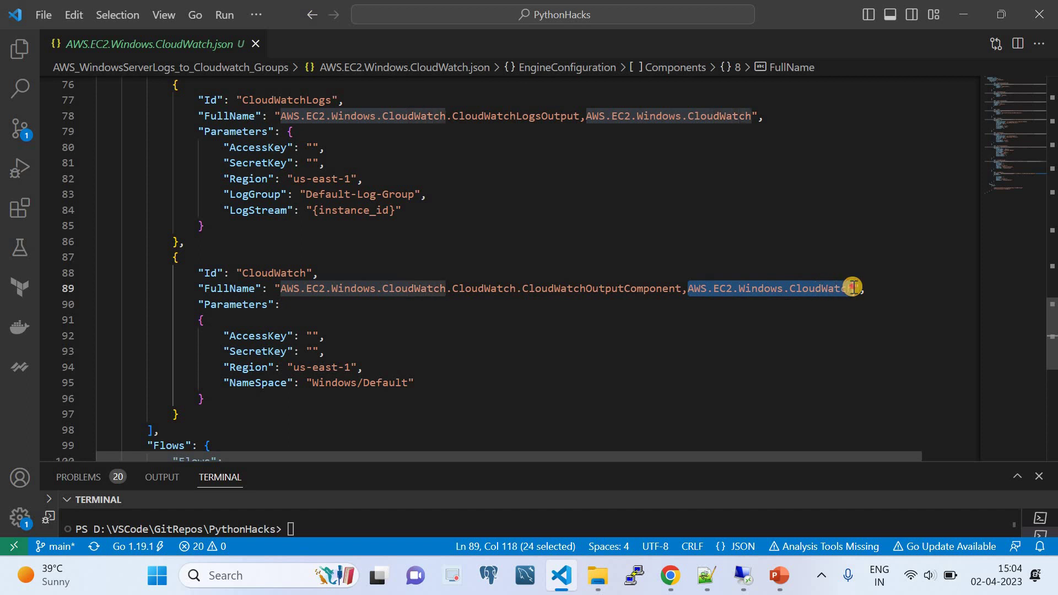
{"action": "double_click", "coordinate": [598, 288]}
{"action": "scroll", "coordinate": [479, 358], "scroll_direction": "down", "scroll_amount": 1}
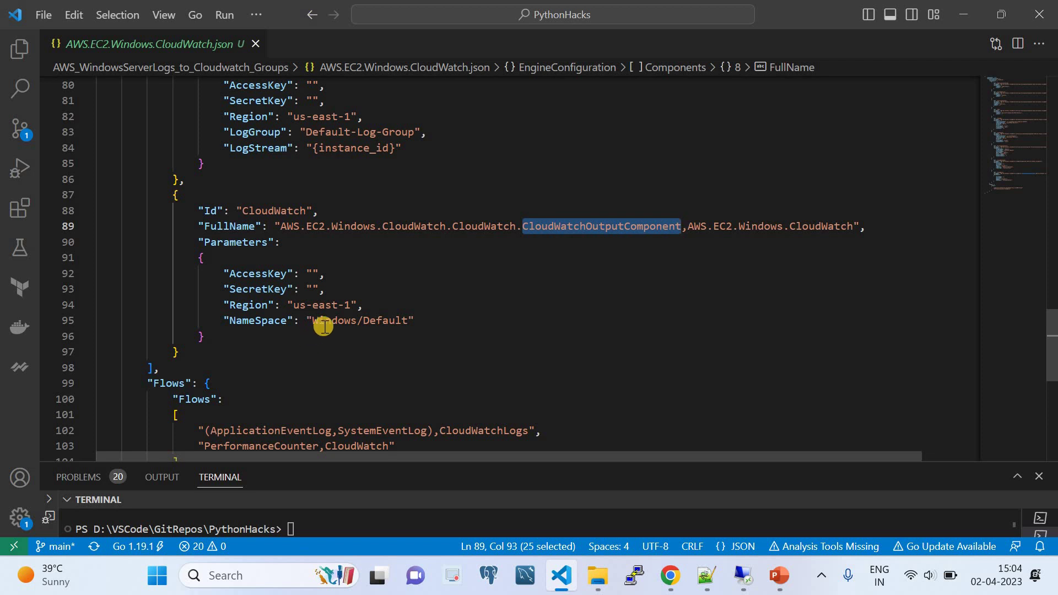
{"action": "left_click_drag", "start_coordinate": [312, 320], "coordinate": [465, 327]}
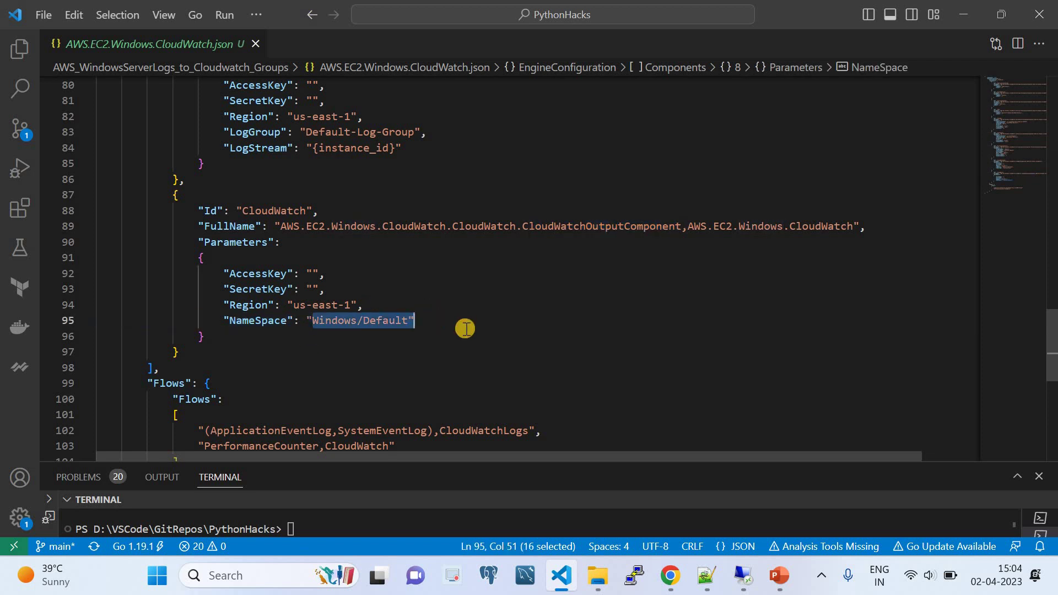
{"action": "scroll", "coordinate": [465, 329], "scroll_direction": "down", "scroll_amount": 3}
{"action": "scroll", "coordinate": [465, 330], "scroll_direction": "up", "scroll_amount": 5}
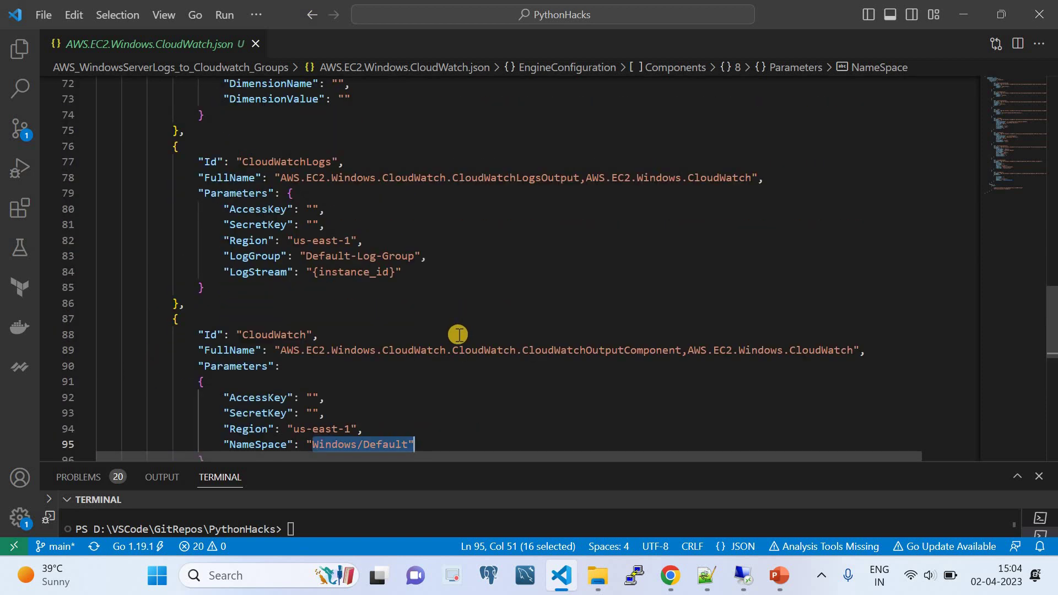
{"action": "scroll", "coordinate": [455, 332], "scroll_direction": "up", "scroll_amount": 20}
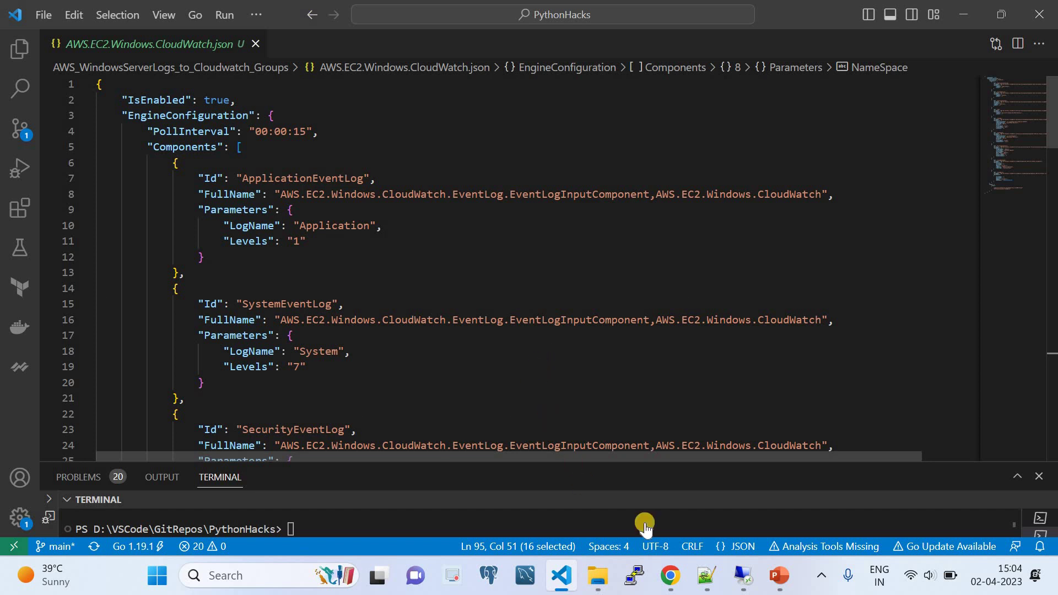
Step: Switch to the Remote Desktop session, review the AWS.EC2.Windows.CloudWatch file's end in Notepad, close it, and show the full awsCloudWatch folder path
{"action": "left_click", "coordinate": [738, 573]}
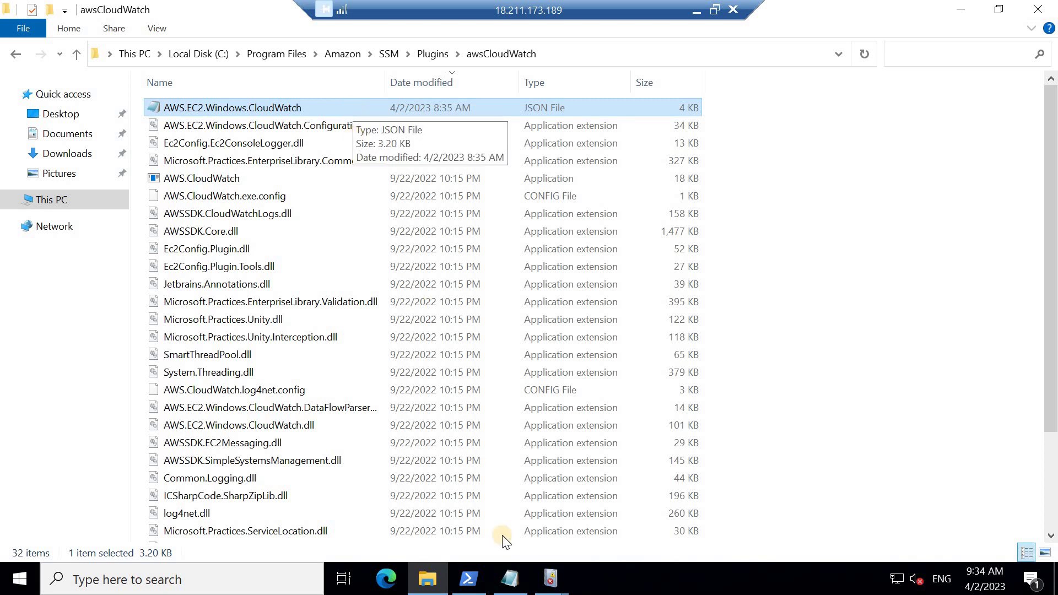
{"action": "left_click", "coordinate": [508, 576]}
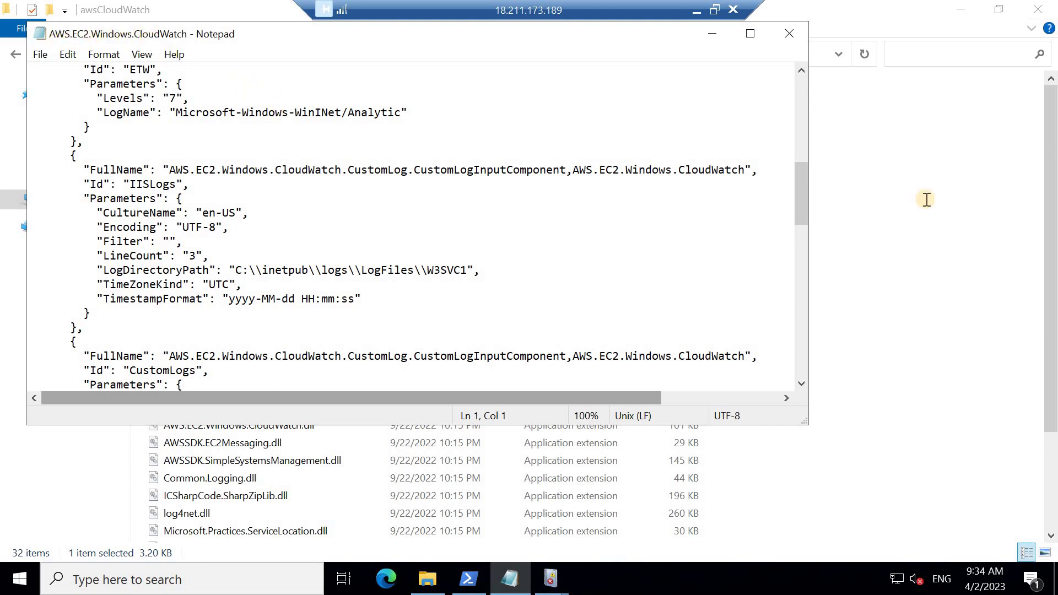
{"action": "left_click", "coordinate": [801, 344]}
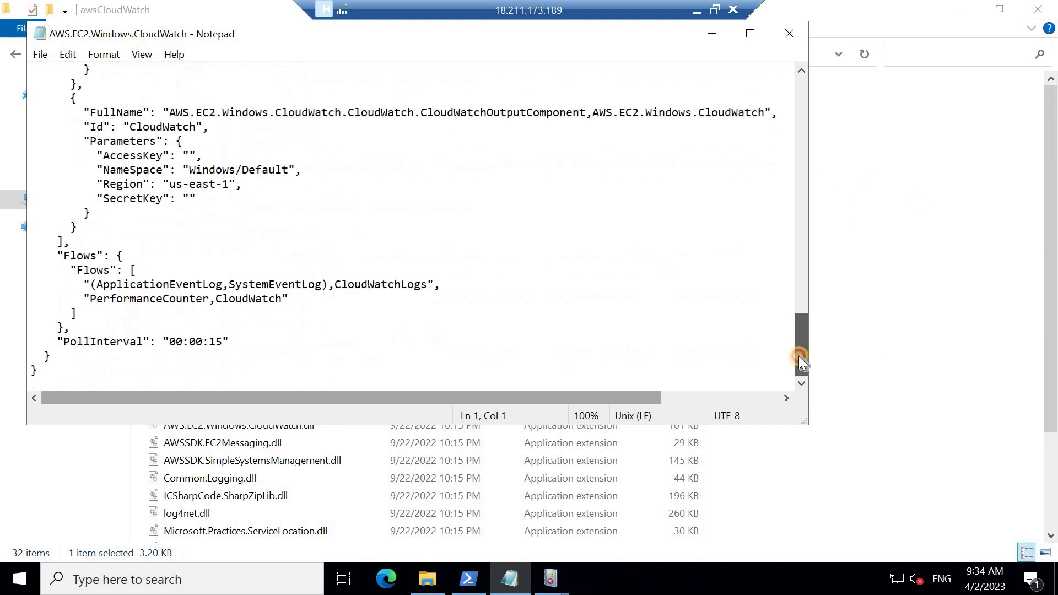
{"action": "left_click", "coordinate": [789, 36]}
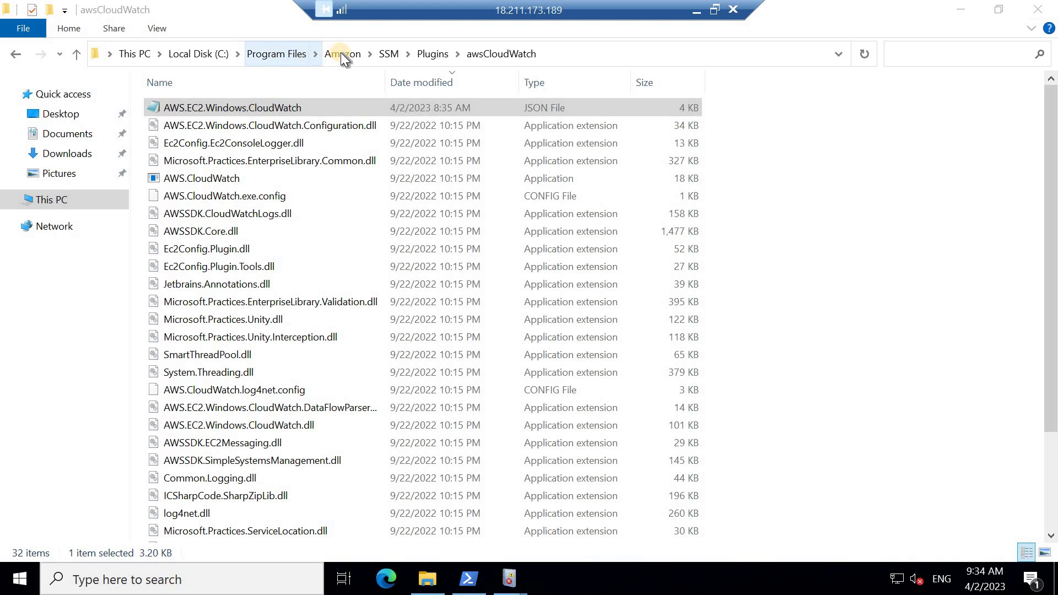
{"action": "left_click", "coordinate": [582, 52]}
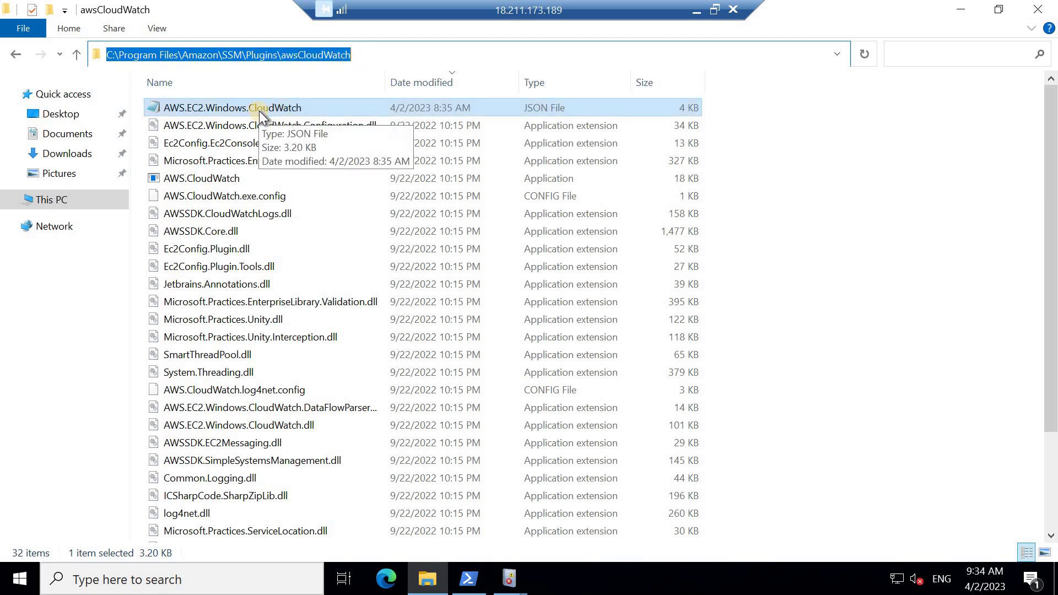
Step: Bring up PowerShell on the instance and examine the Restart-Service AmazonSSMAgent command, highlighting it together with its output
{"action": "left_click", "coordinate": [955, 11]}
{"action": "left_click", "coordinate": [474, 578]}
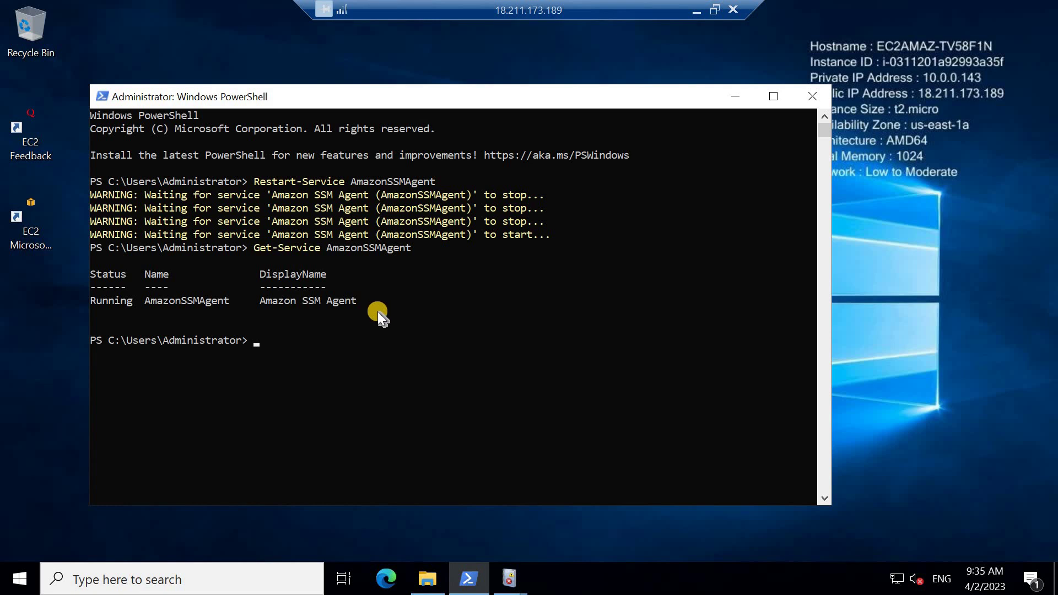
{"action": "left_click_drag", "start_coordinate": [253, 181], "coordinate": [429, 178]}
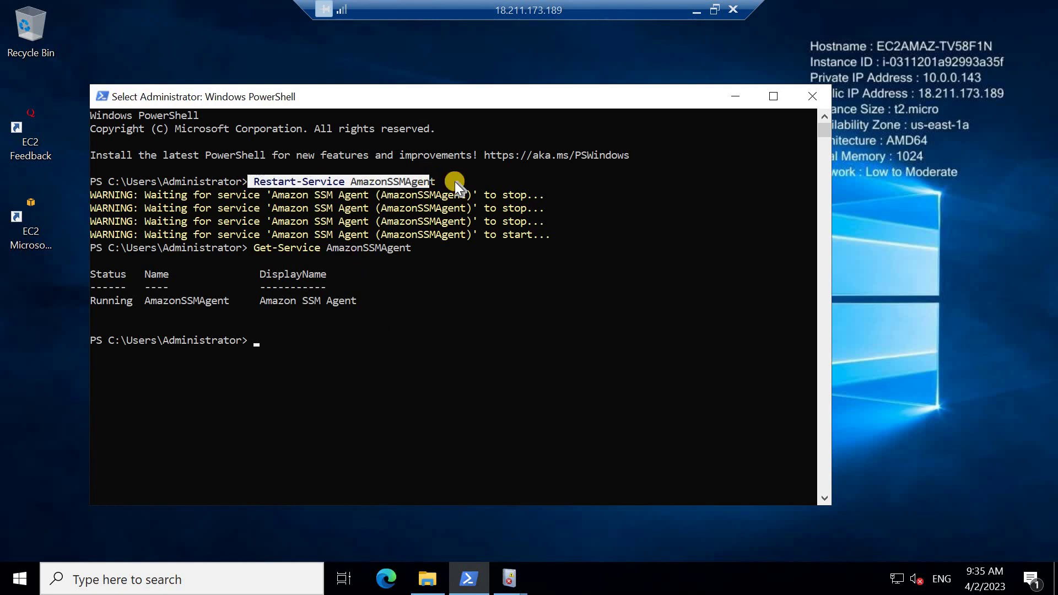
{"action": "left_click_drag", "start_coordinate": [339, 183], "coordinate": [252, 183]}
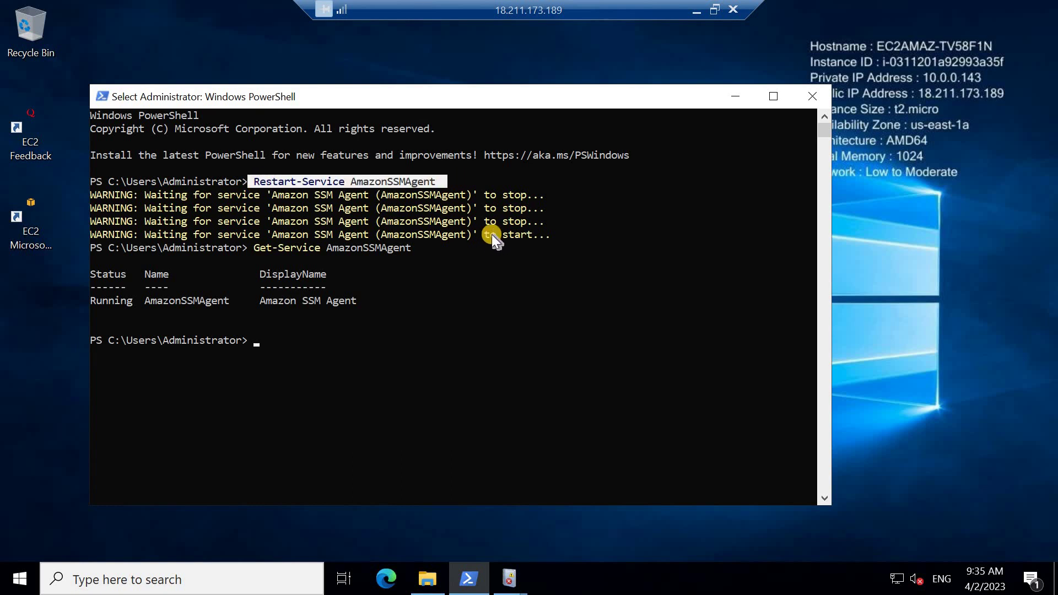
{"action": "left_click_drag", "start_coordinate": [548, 236], "coordinate": [91, 182]}
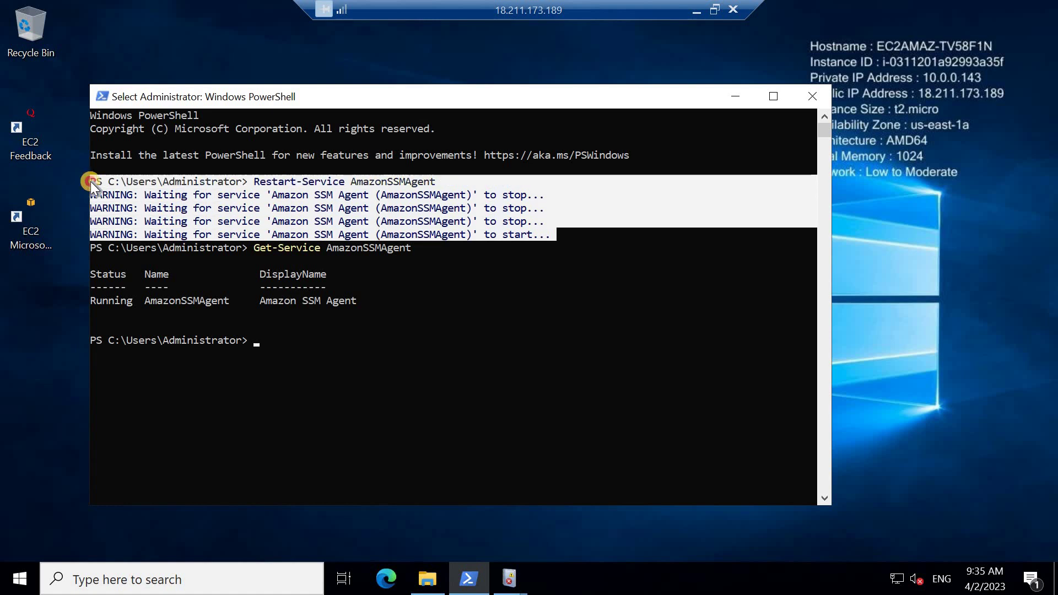
Step: Run Get-Service AmazonSSMAgent again, highlight the service's status row, and minimize PowerShell
{"action": "left_click", "coordinate": [410, 250]}
{"action": "left_click_drag", "start_coordinate": [322, 249], "coordinate": [257, 249]}
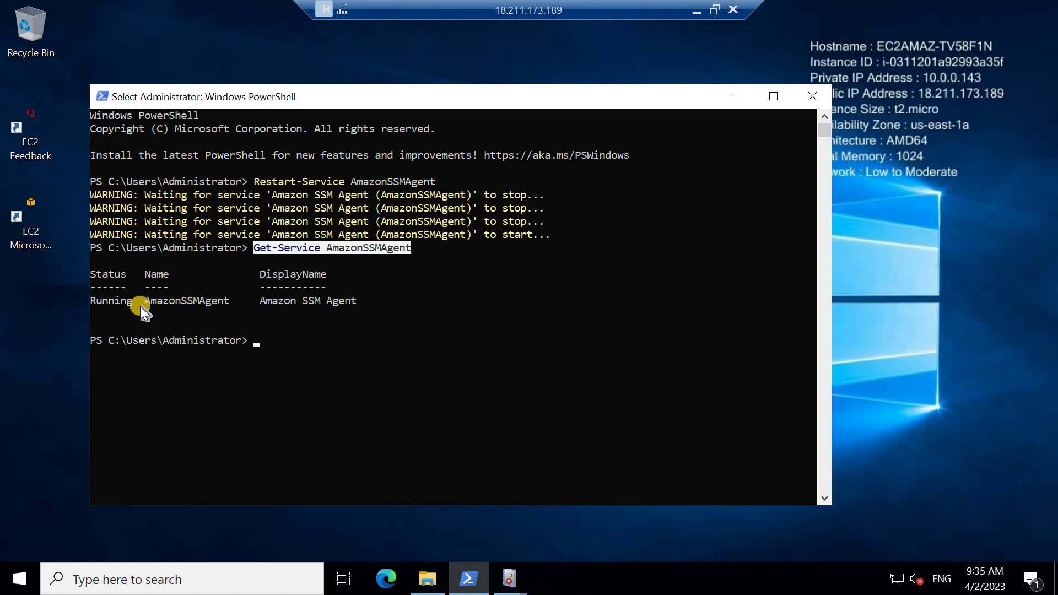
{"action": "left_click_drag", "start_coordinate": [124, 296], "coordinate": [351, 288]}
{"action": "left_click", "coordinate": [314, 342]}
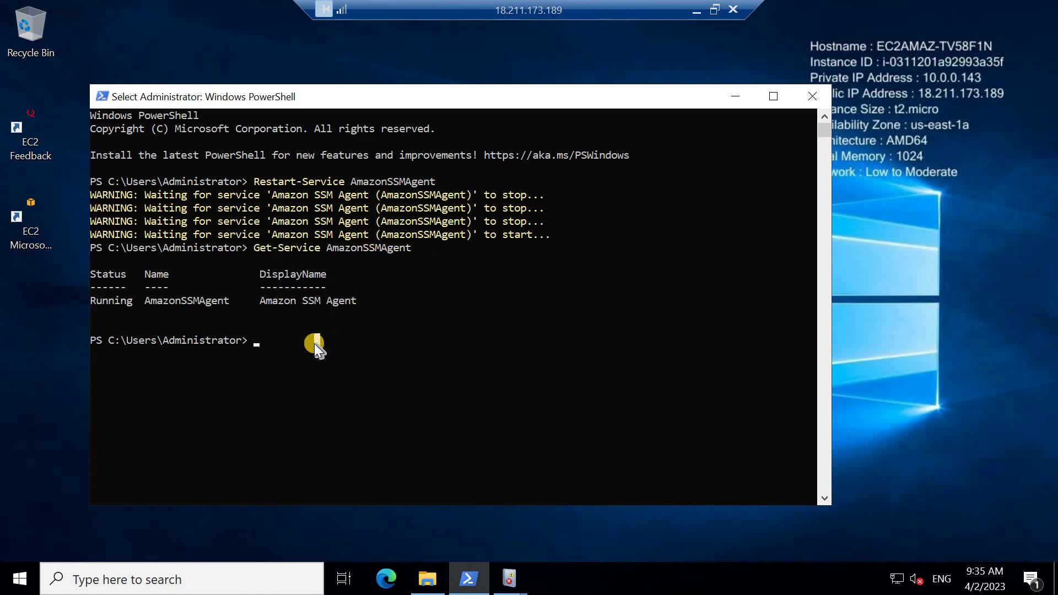
{"action": "right_click", "coordinate": [314, 343]}
{"action": "key", "text": "Return"}
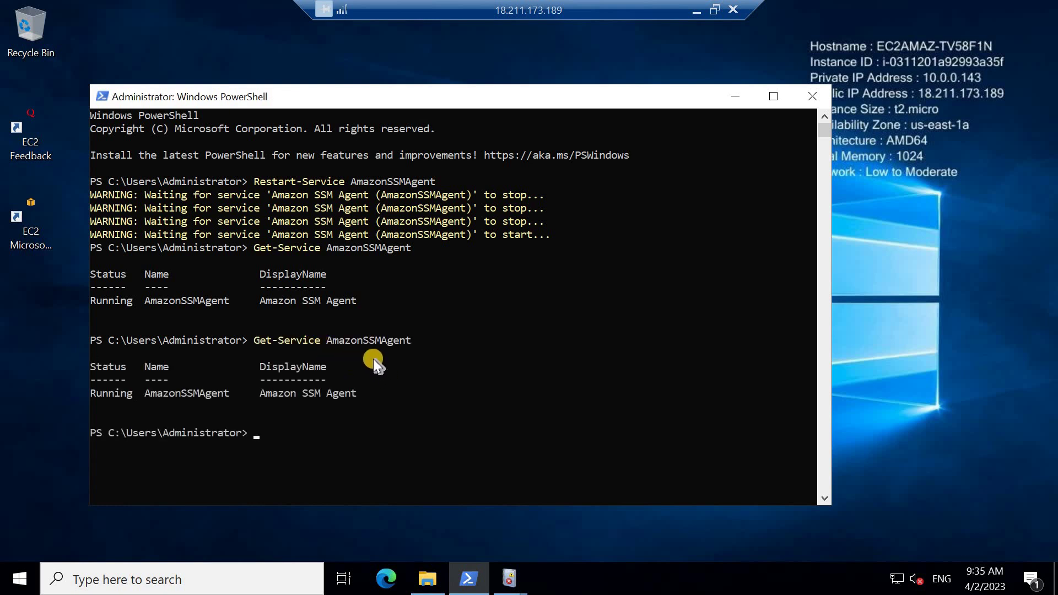
{"action": "left_click_drag", "start_coordinate": [376, 396], "coordinate": [110, 396]}
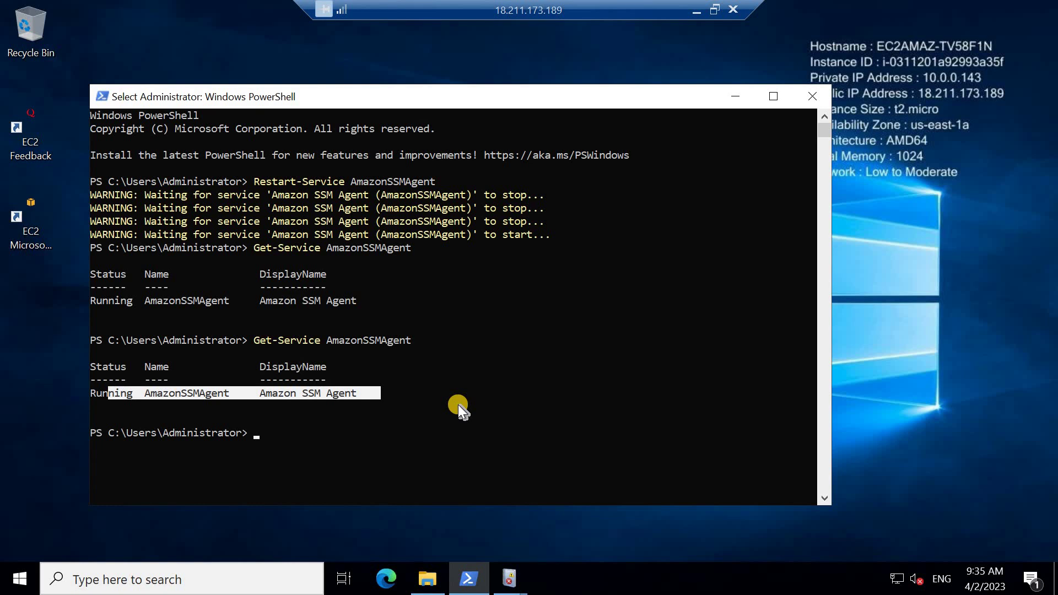
{"action": "left_click", "coordinate": [734, 96]}
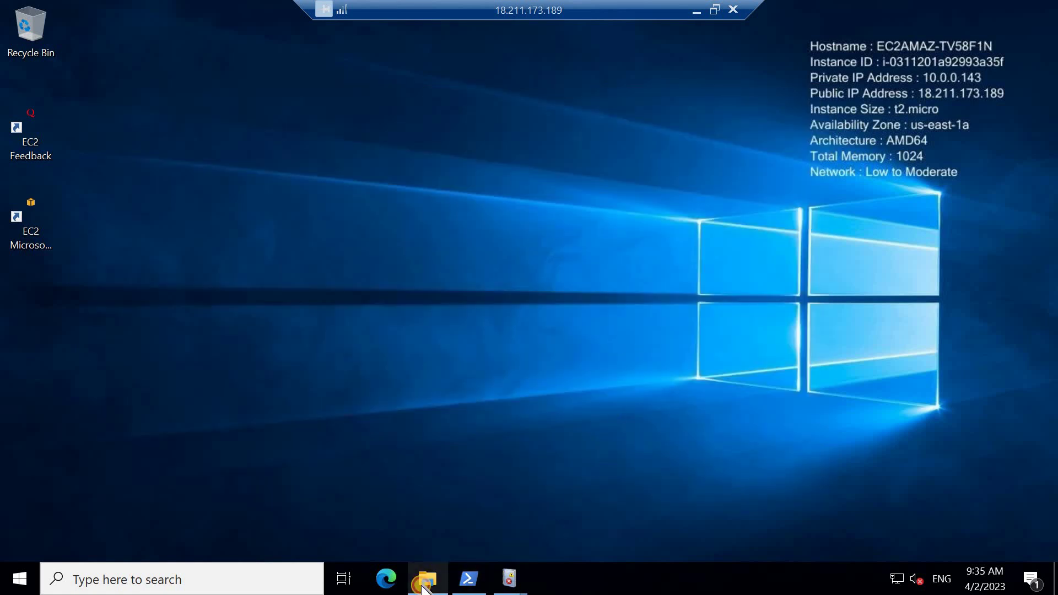
Step: Bring up the Event Viewer overview window and close the other Event Viewer window that shows an event list
{"action": "left_click", "coordinate": [424, 579]}
{"action": "left_click", "coordinate": [515, 579]}
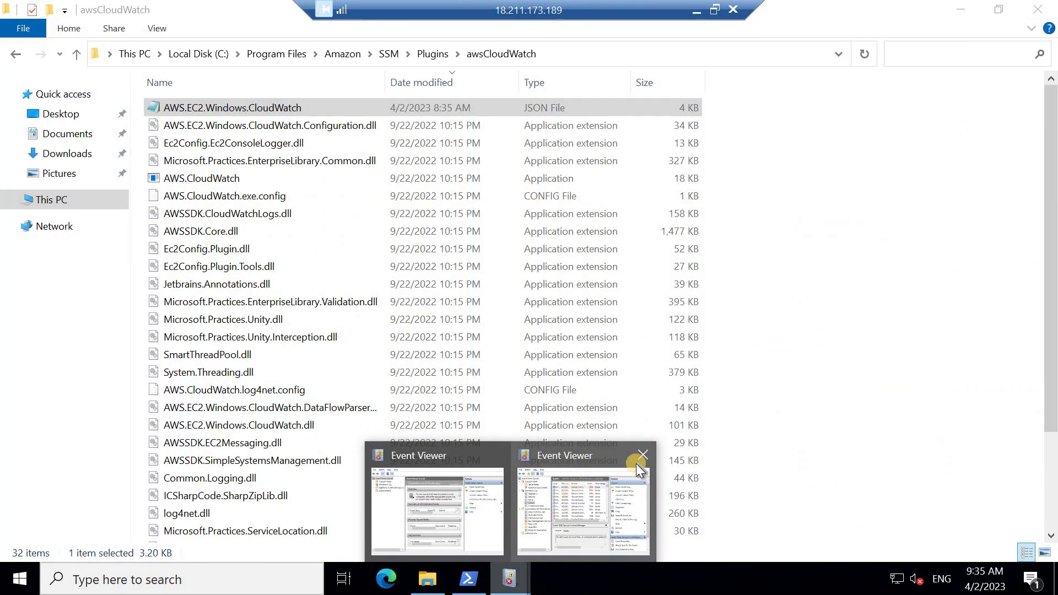
{"action": "mouse_move", "coordinate": [617, 493]}
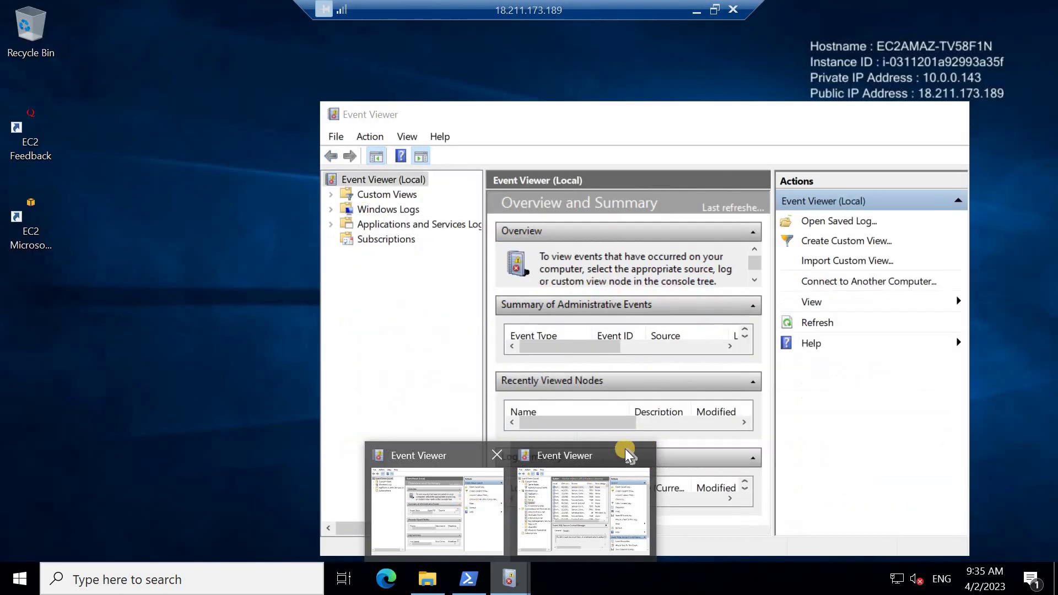
{"action": "left_click", "coordinate": [480, 497]}
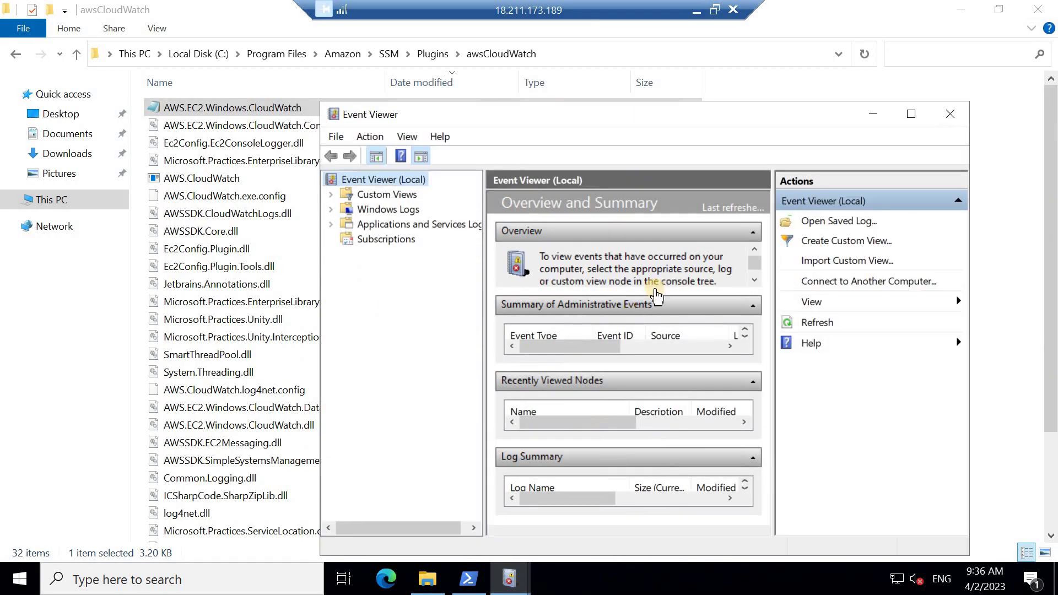
{"action": "mouse_move", "coordinate": [509, 578]}
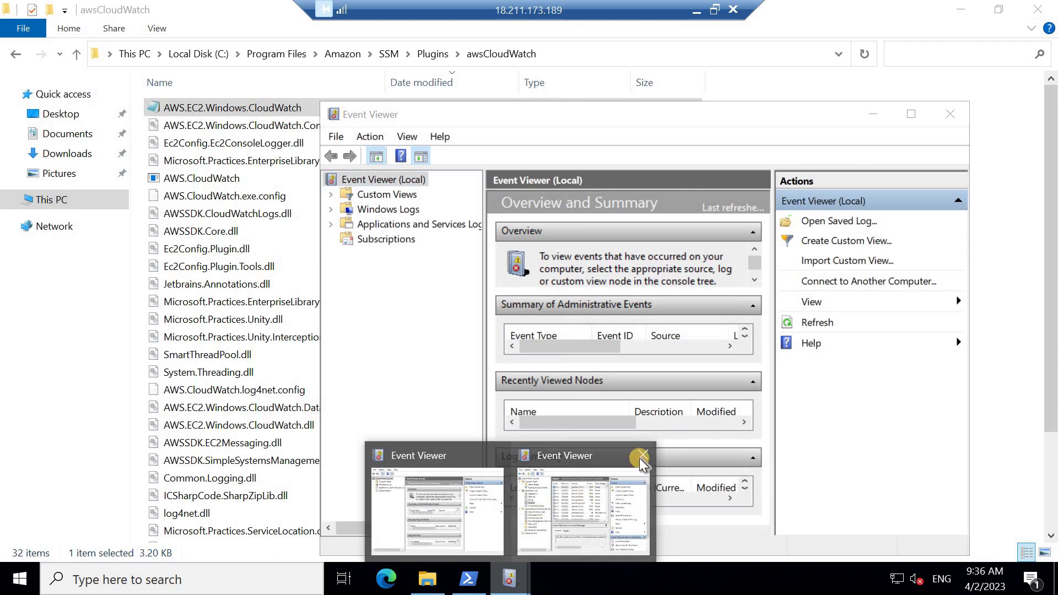
{"action": "mouse_move", "coordinate": [638, 456]}
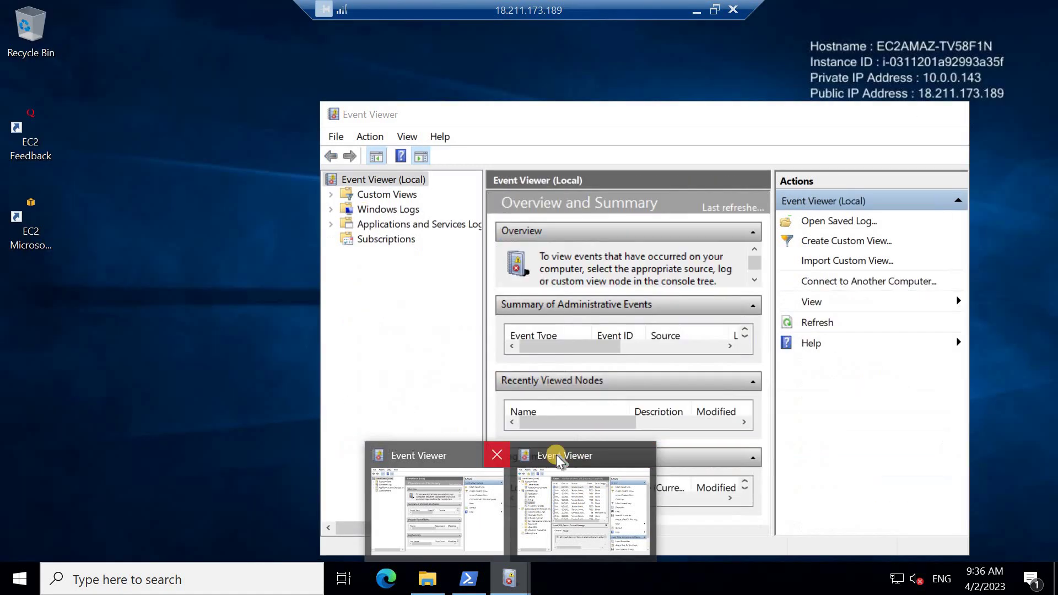
{"action": "middle_click", "coordinate": [576, 503]}
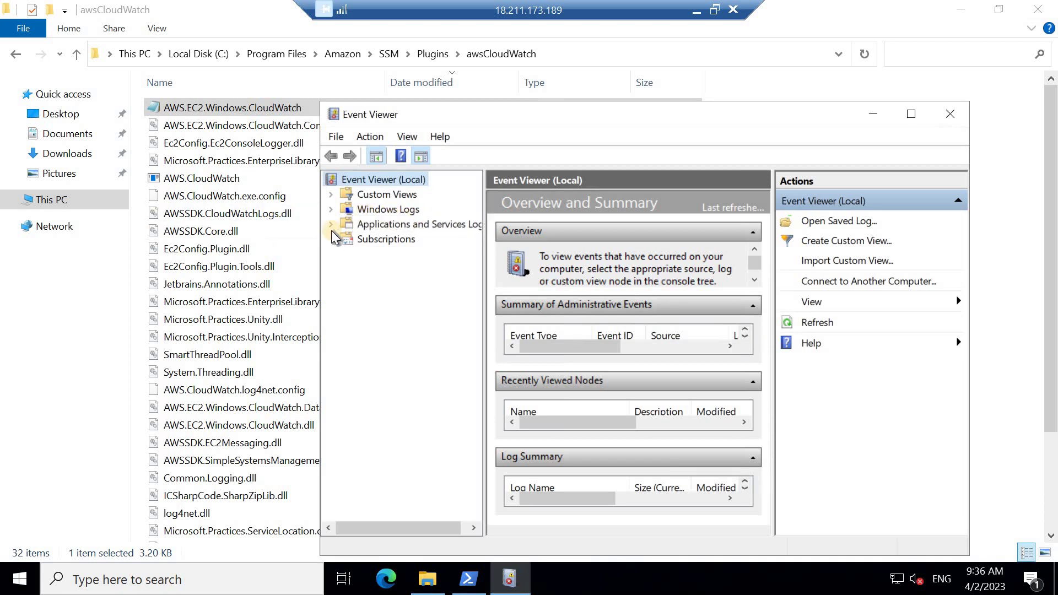
Step: Expand Applications and Services Logs and Windows Logs, view the Application, Security, Setup and System logs, and maximize Event Viewer
{"action": "left_click", "coordinate": [331, 225]}
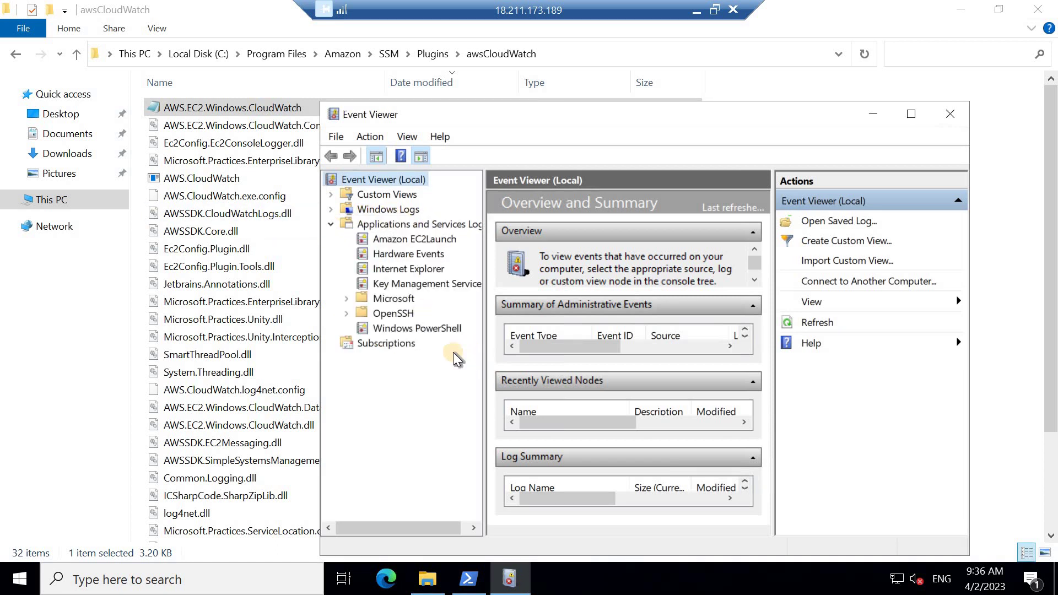
{"action": "left_click", "coordinate": [331, 209]}
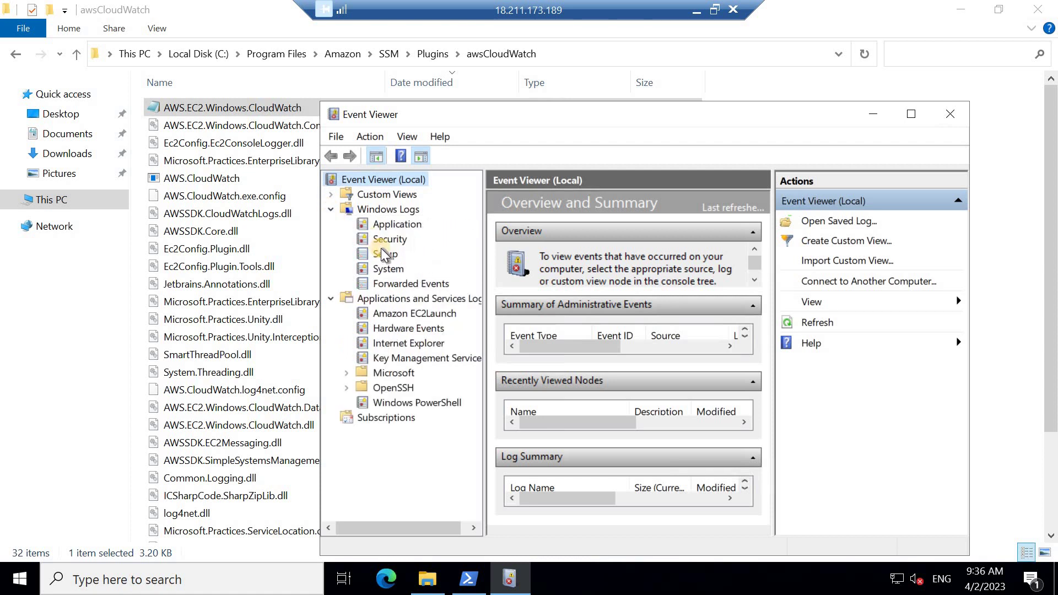
{"action": "left_click", "coordinate": [383, 229]}
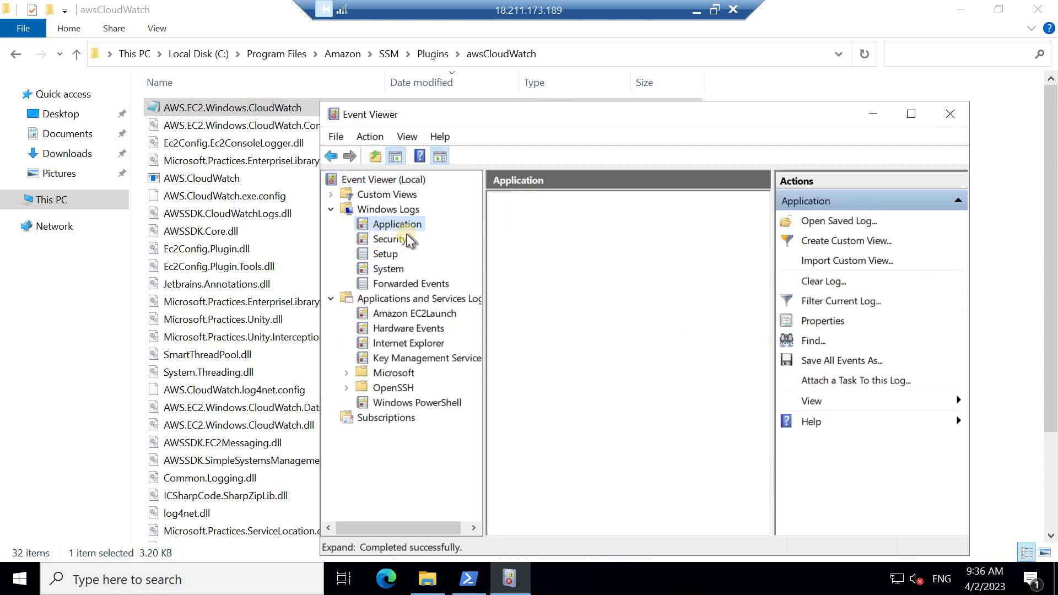
{"action": "left_click", "coordinate": [390, 241]}
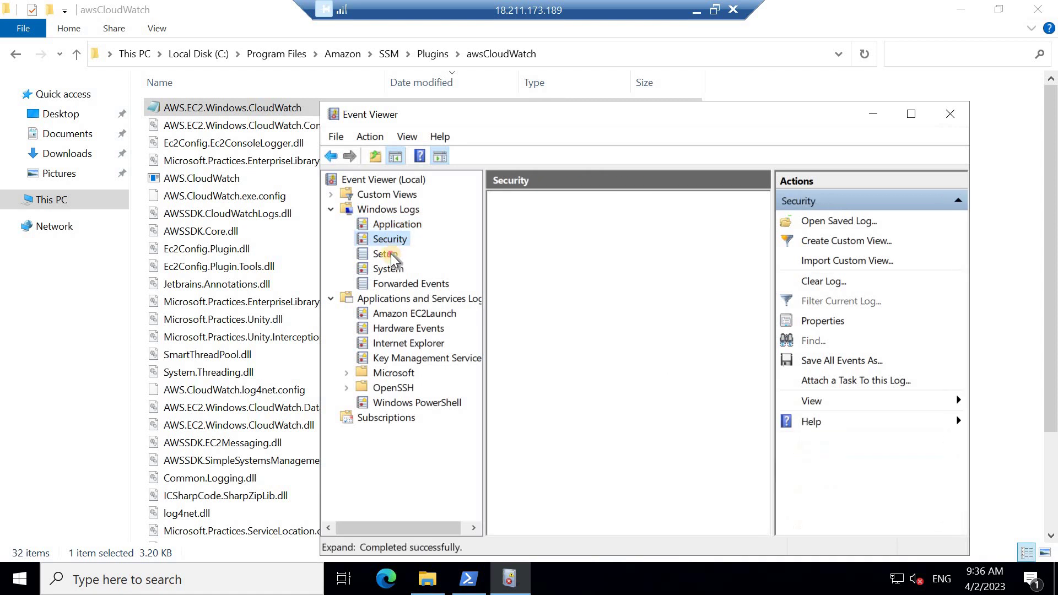
{"action": "left_click", "coordinate": [391, 254]}
{"action": "left_click", "coordinate": [395, 269]}
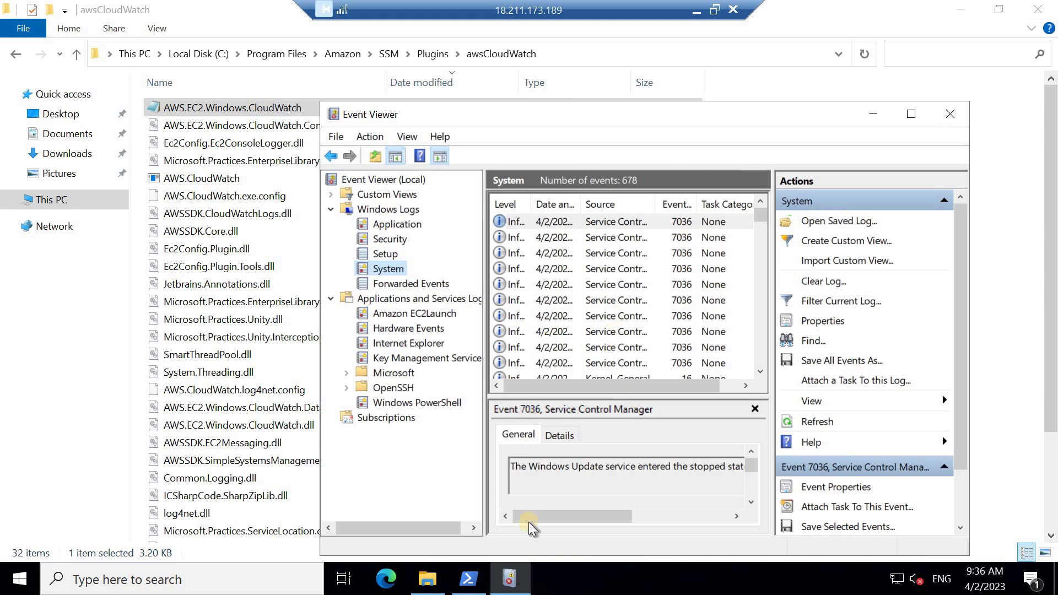
{"action": "left_click", "coordinate": [514, 577]}
{"action": "left_click", "coordinate": [512, 578]}
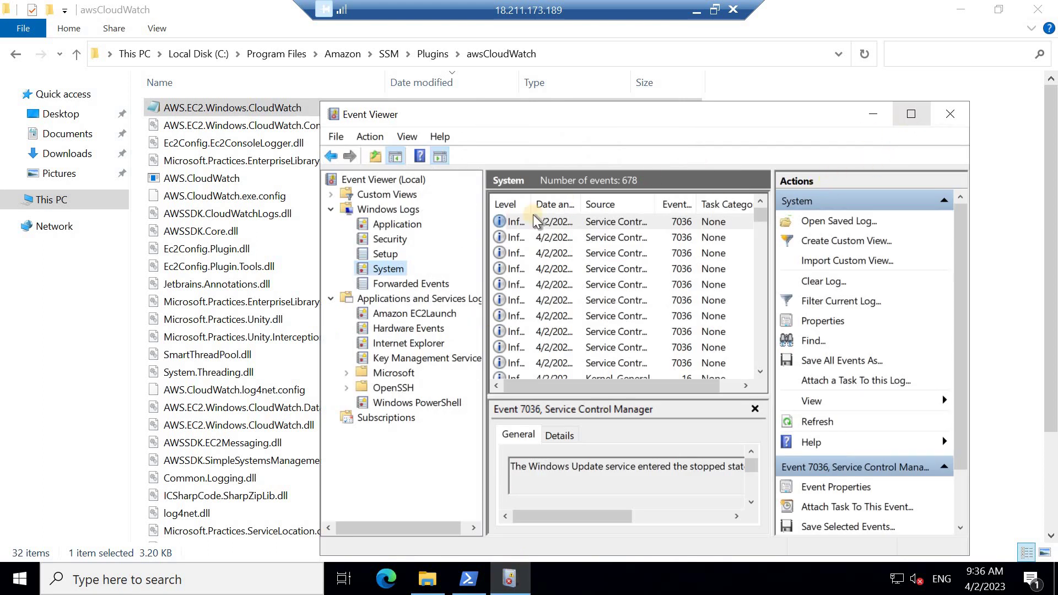
{"action": "left_click", "coordinate": [909, 117]}
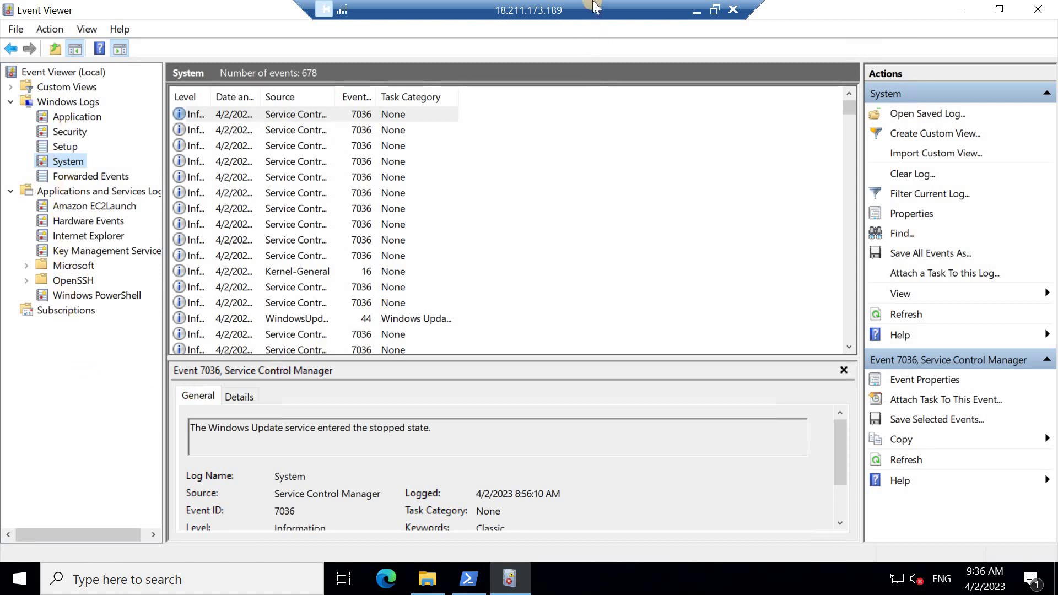
Step: Minimize the remote session, switch to Chrome, and show the Default-Log-Group page in CloudWatch
{"action": "left_click", "coordinate": [692, 11]}
{"action": "left_click", "coordinate": [674, 583]}
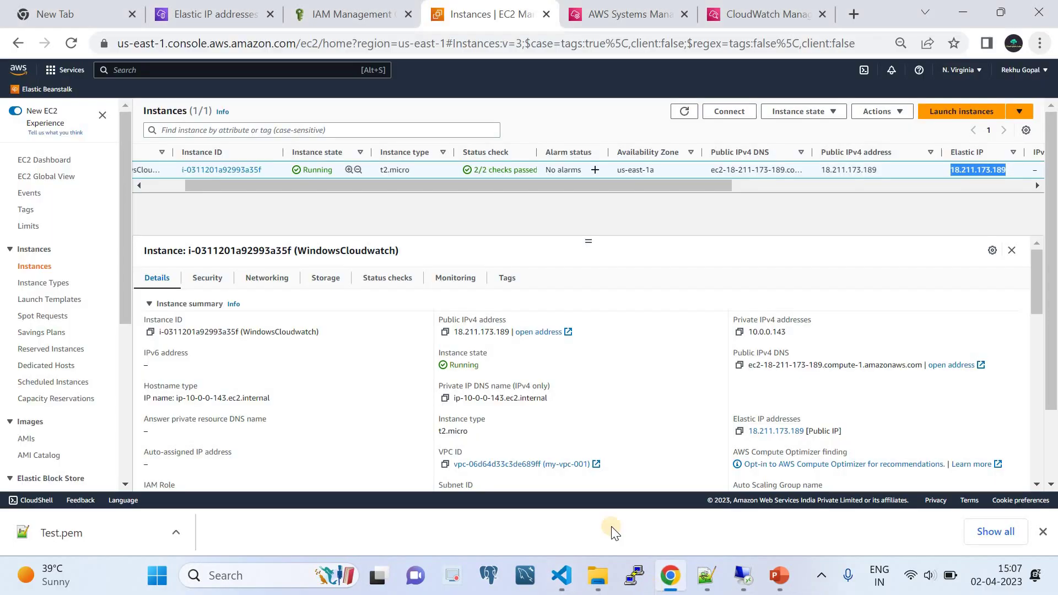
{"action": "left_click", "coordinate": [618, 14]}
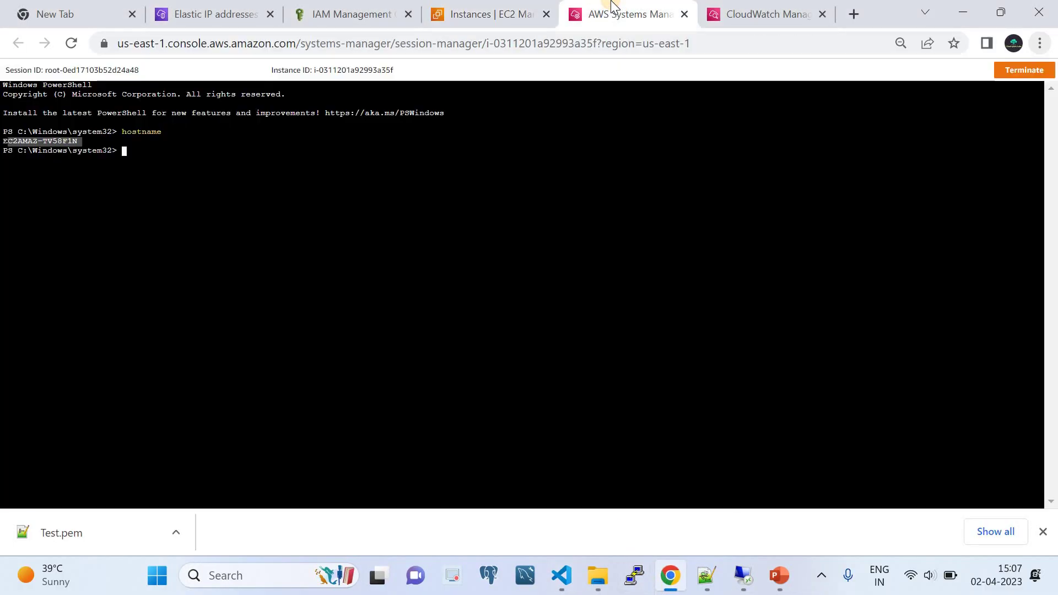
{"action": "left_click", "coordinate": [741, 13]}
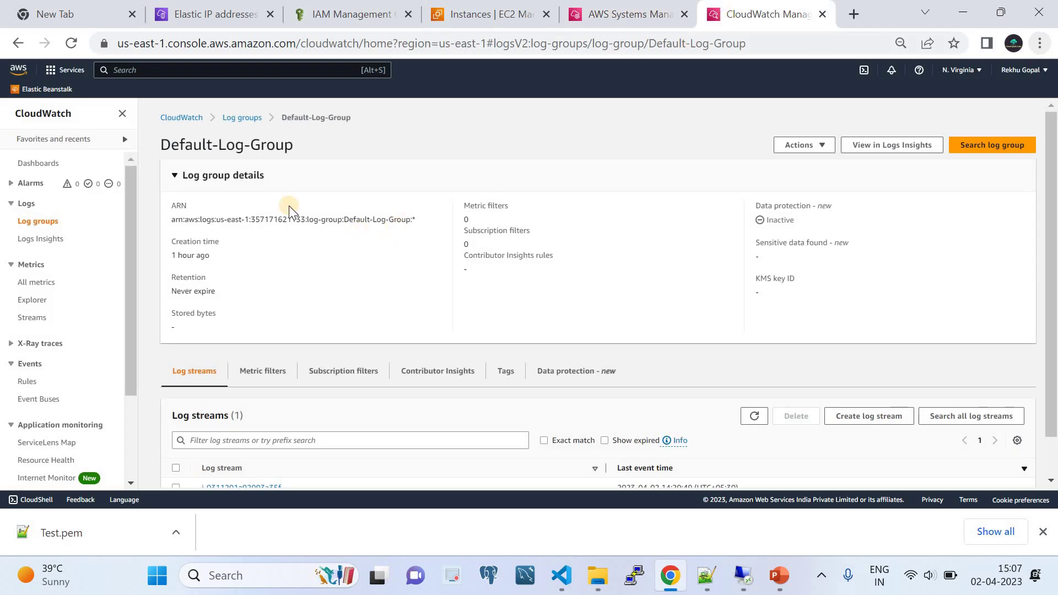
Step: Compare the regions of the CloudWatch overview and the EC2 Instances page, and open the CloudWatch log groups list
{"action": "left_click", "coordinate": [177, 117]}
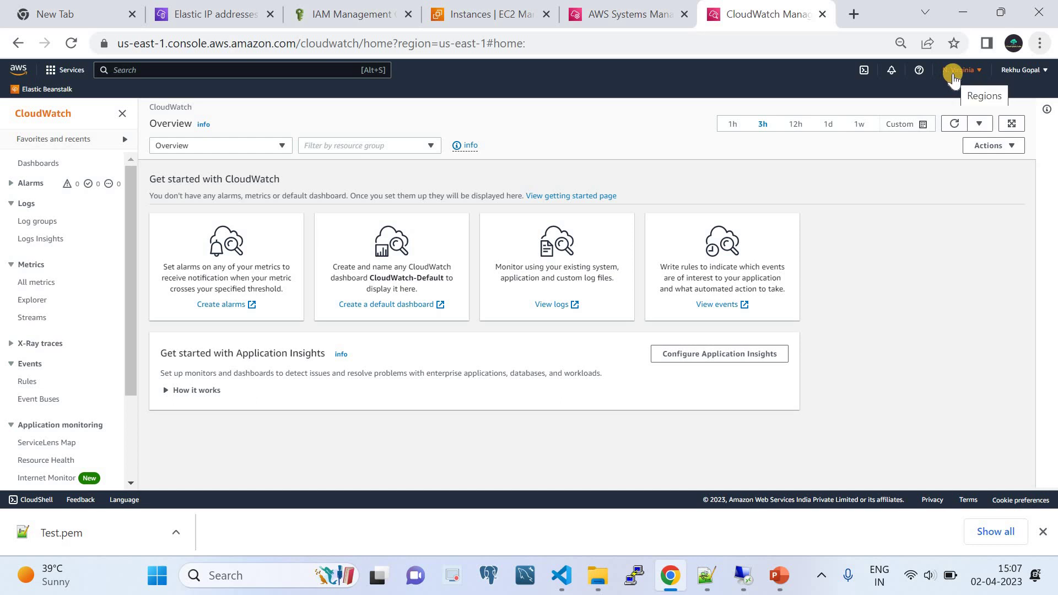
{"action": "left_click", "coordinate": [526, 9]}
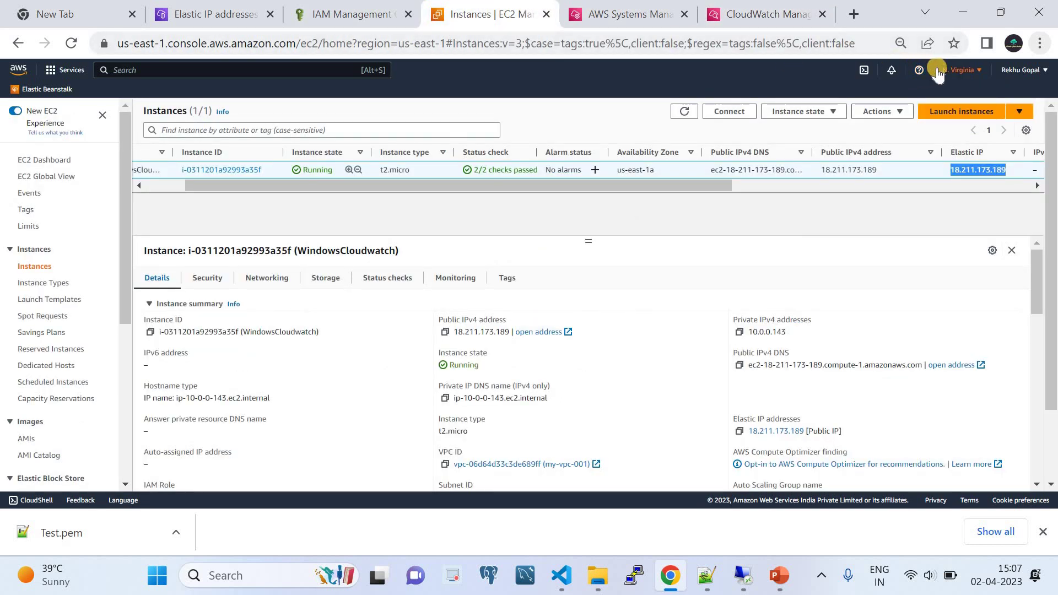
{"action": "left_click", "coordinate": [763, 14]}
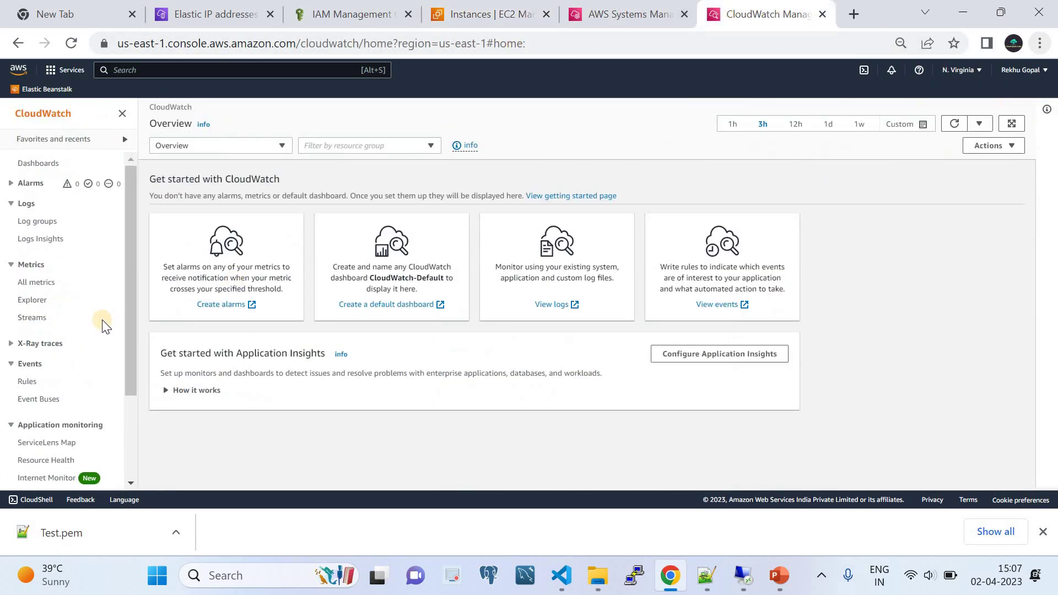
{"action": "left_click", "coordinate": [24, 222]}
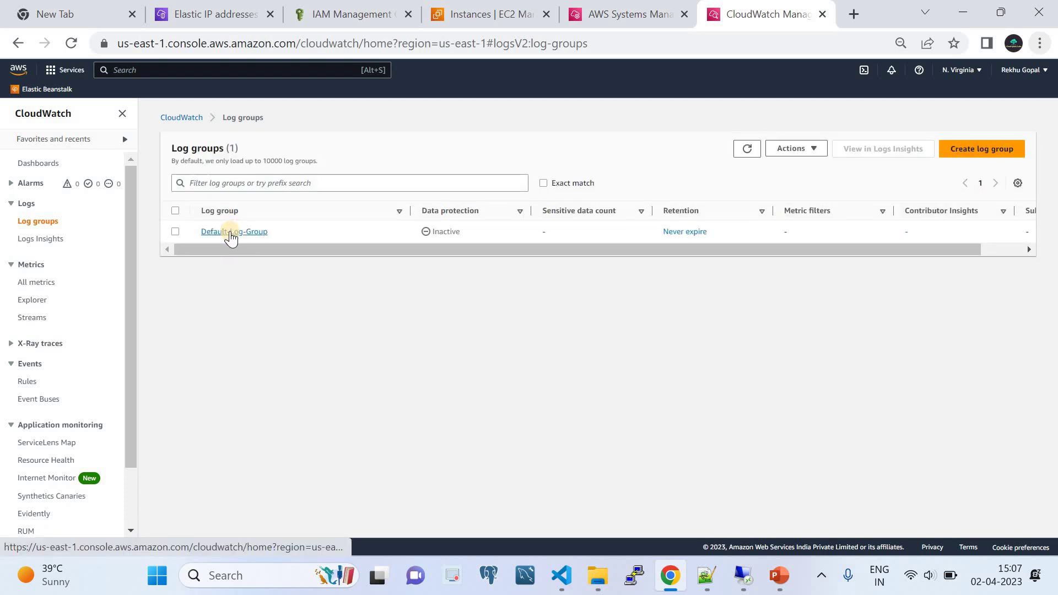
Step: Switch to Notepad++, highlight the LogGroup value Default-Log-Group in AWS.EC2.Windows.CloudWatch.json, and return to Chrome
{"action": "left_click", "coordinate": [699, 584]}
{"action": "scroll", "coordinate": [529, 408], "scroll_direction": "down", "scroll_amount": 6}
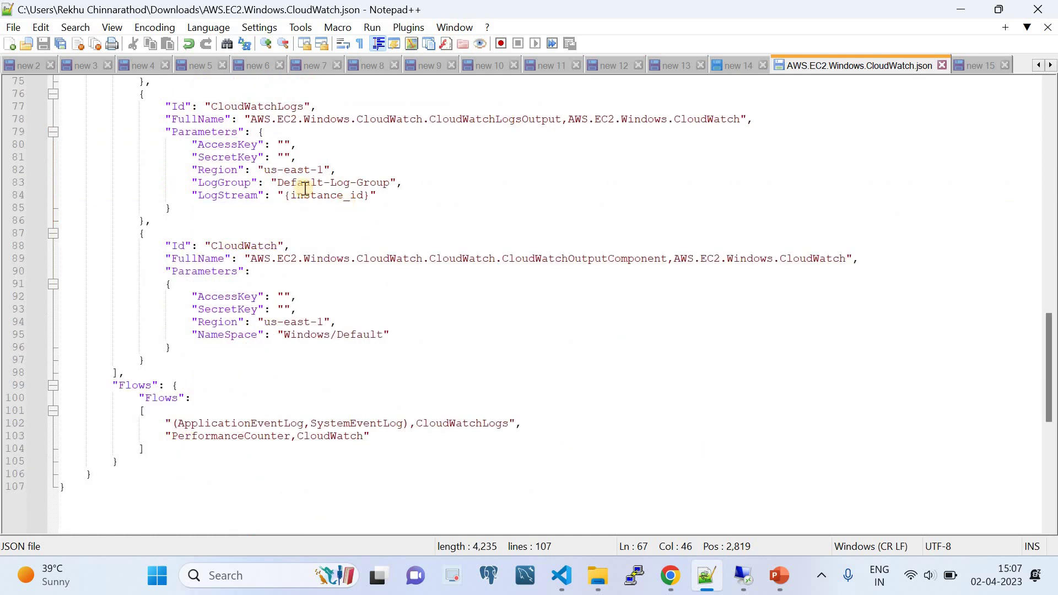
{"action": "left_click_drag", "start_coordinate": [277, 183], "coordinate": [389, 183]}
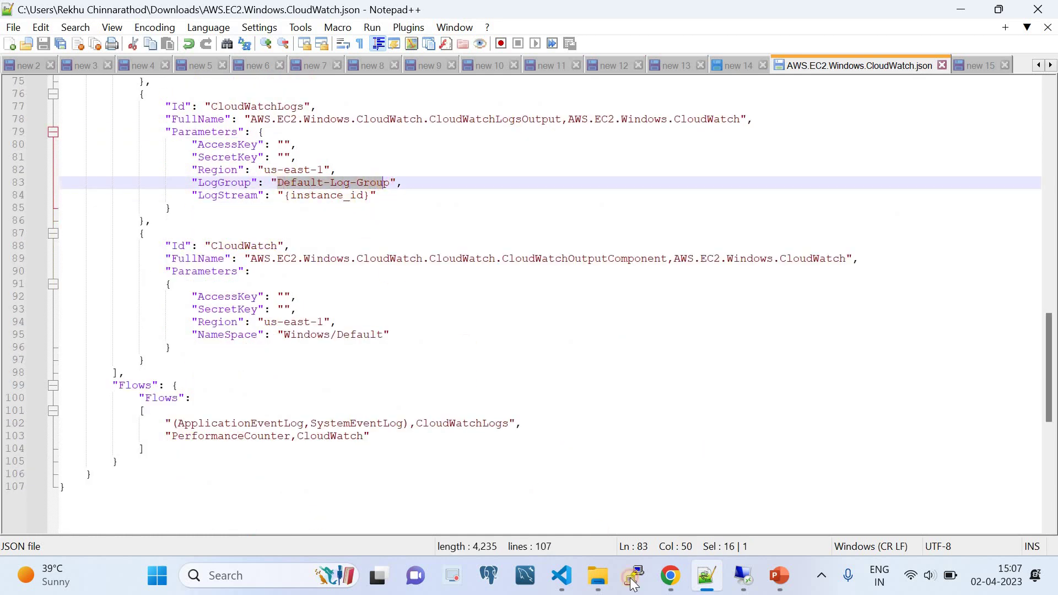
{"action": "left_click", "coordinate": [670, 576]}
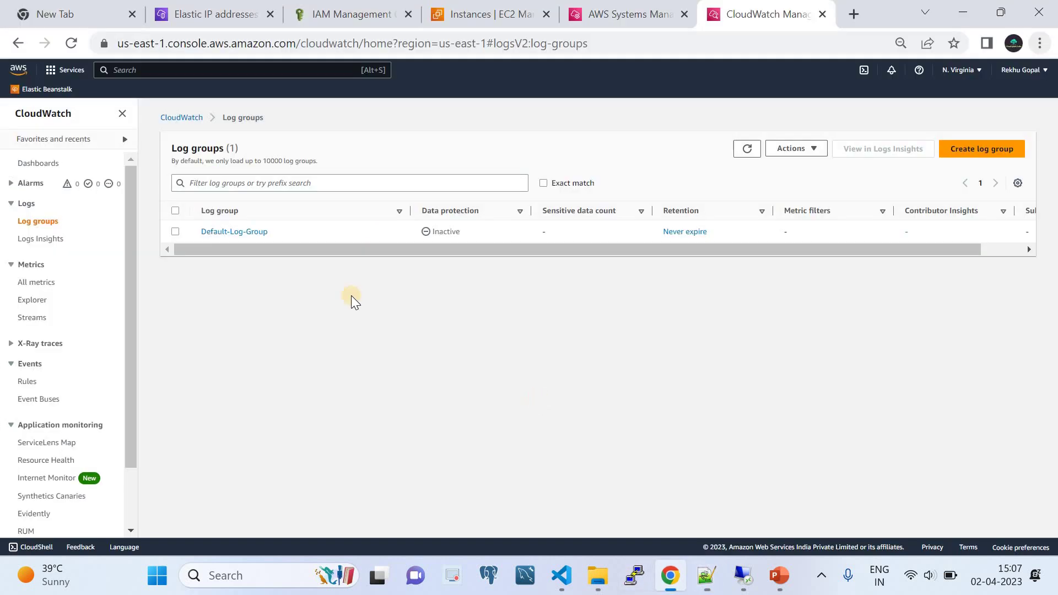
Step: Copy the name of the log stream in Default-Log-Group and search for it on the EC2 Instances page
{"action": "left_click", "coordinate": [223, 232]}
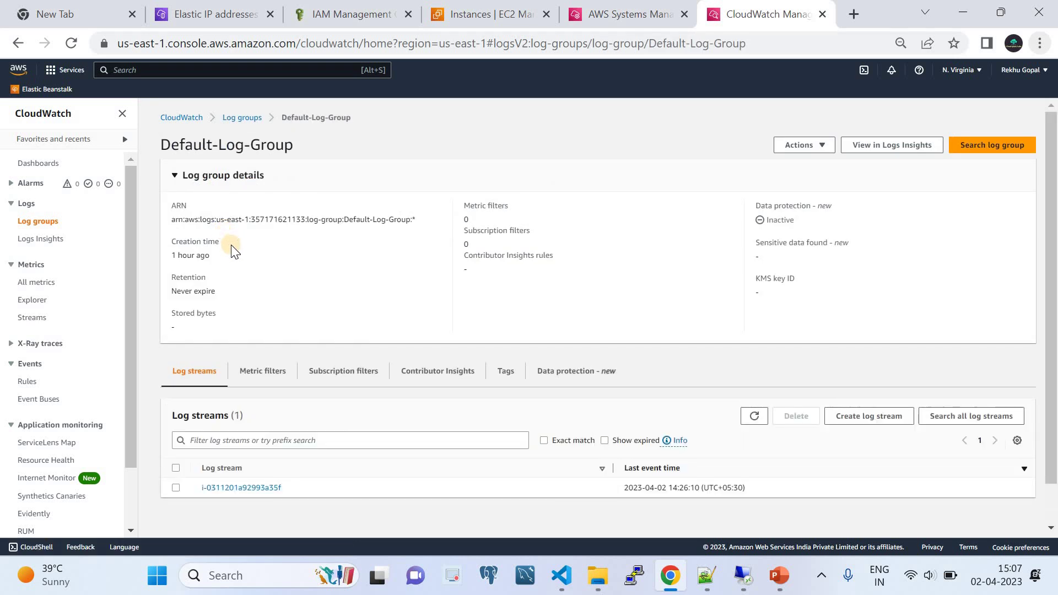
{"action": "scroll", "coordinate": [230, 245], "scroll_direction": "down", "scroll_amount": 1}
{"action": "left_click_drag", "start_coordinate": [292, 447], "coordinate": [180, 447]}
{"action": "key", "text": "ctrl+c"}
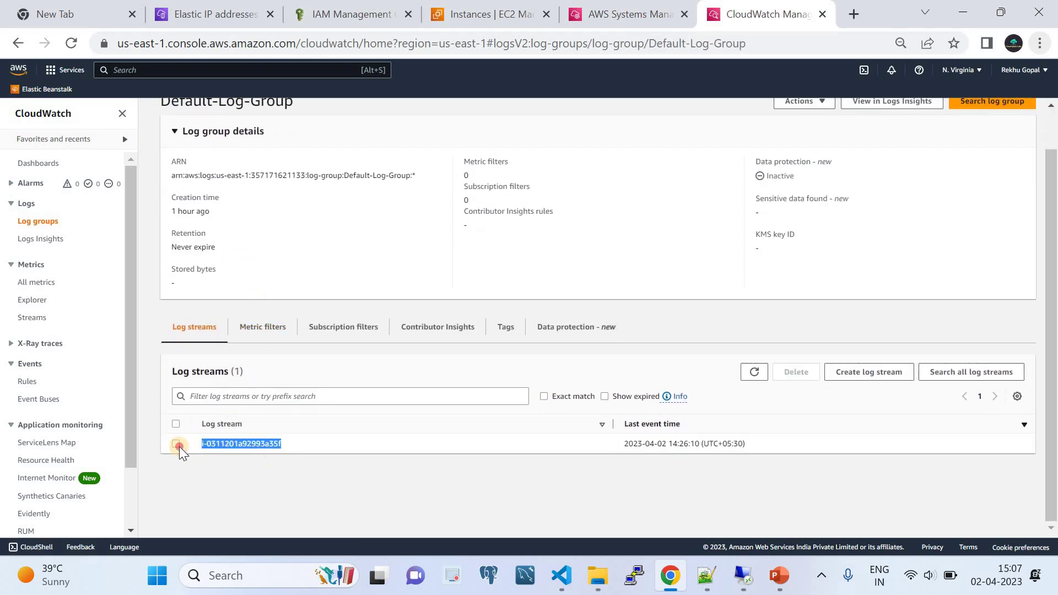
{"action": "left_click", "coordinate": [507, 13]}
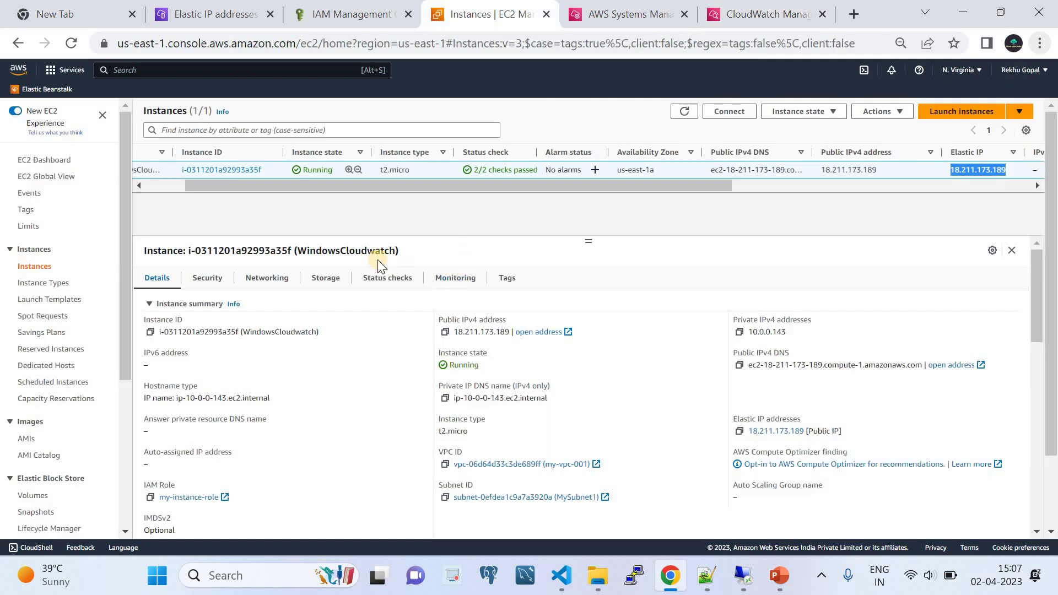
{"action": "key", "text": "ctrl+f"}
{"action": "key", "text": "ctrl+v"}
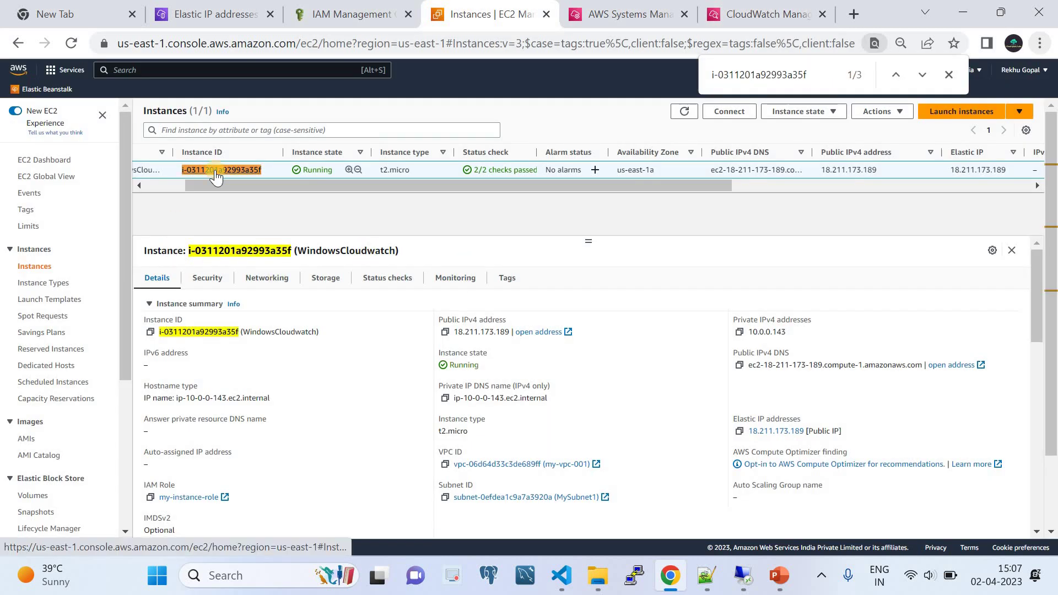
{"action": "left_click", "coordinate": [947, 75]}
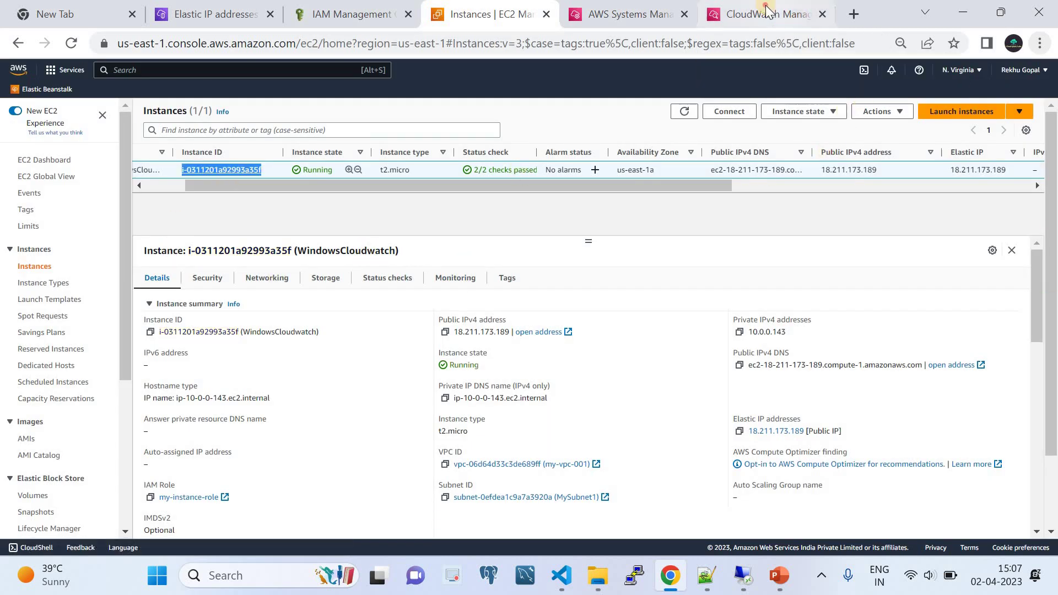
Step: Open the instance's log stream in Default-Log-Group and expand the newest event to examine its full message
{"action": "left_click", "coordinate": [766, 13]}
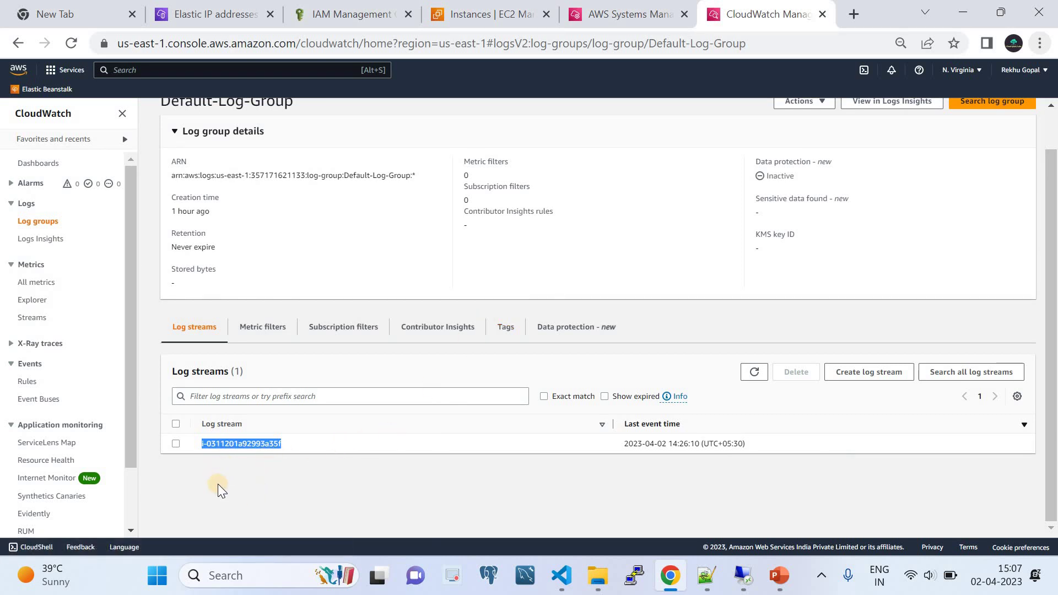
{"action": "left_click", "coordinate": [273, 445]}
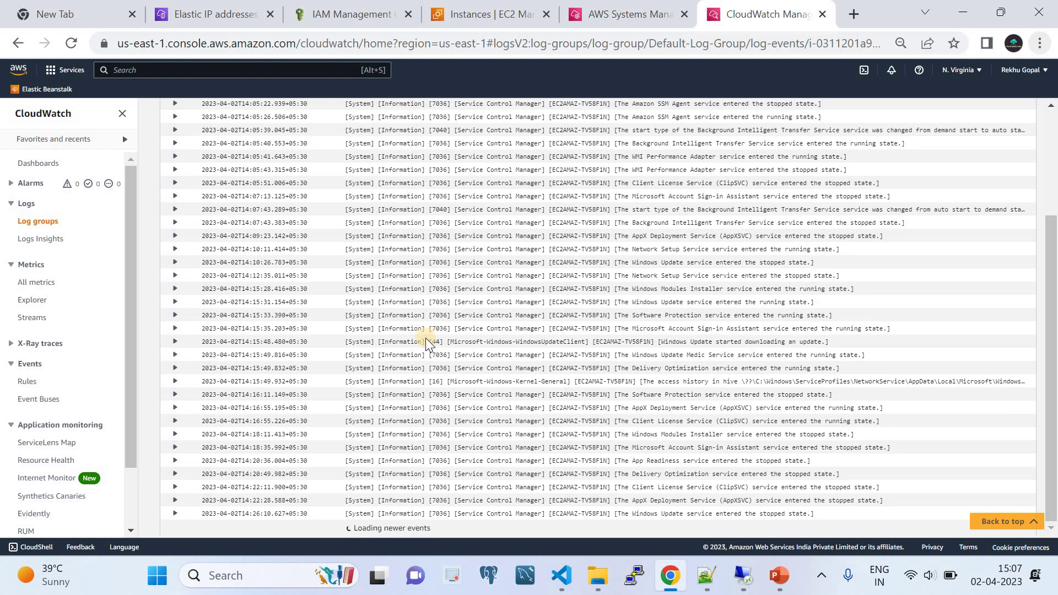
{"action": "scroll", "coordinate": [425, 338], "scroll_direction": "up", "scroll_amount": 3}
{"action": "scroll", "coordinate": [426, 341], "scroll_direction": "down", "scroll_amount": 3}
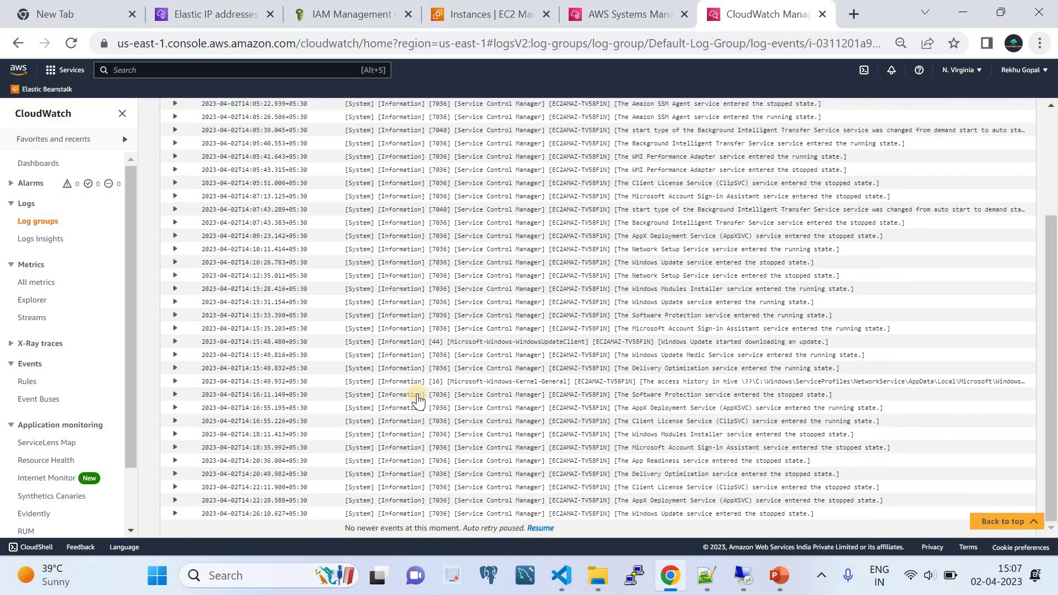
{"action": "left_click", "coordinate": [643, 517]}
{"action": "scroll", "coordinate": [699, 482], "scroll_direction": "down", "scroll_amount": 1}
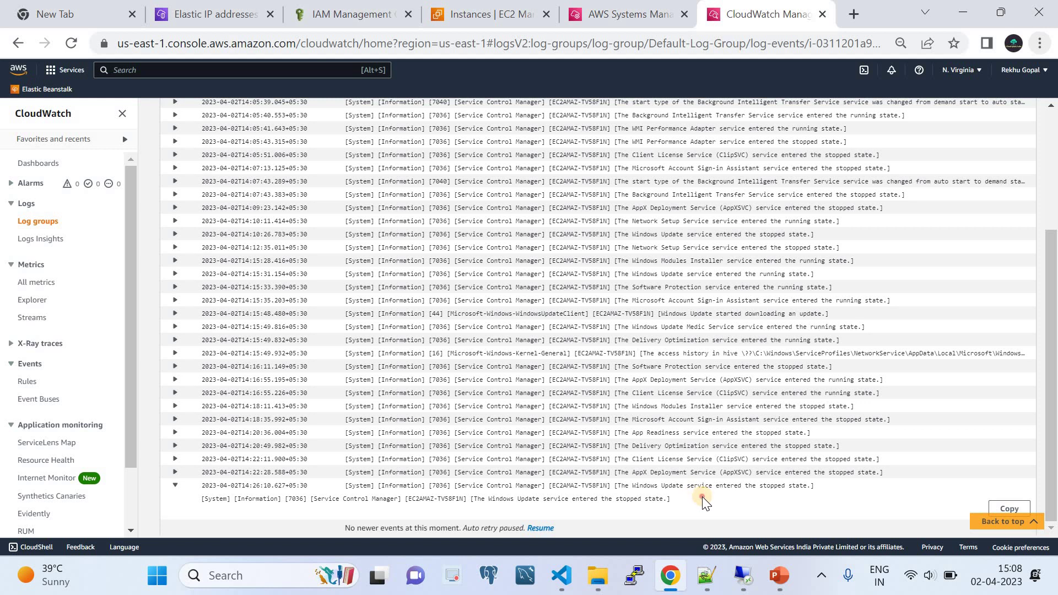
{"action": "left_click_drag", "start_coordinate": [698, 498], "coordinate": [429, 503]}
Step: Refresh the log stream's events twice and look through the list for newer entries
{"action": "key", "text": "Home"}
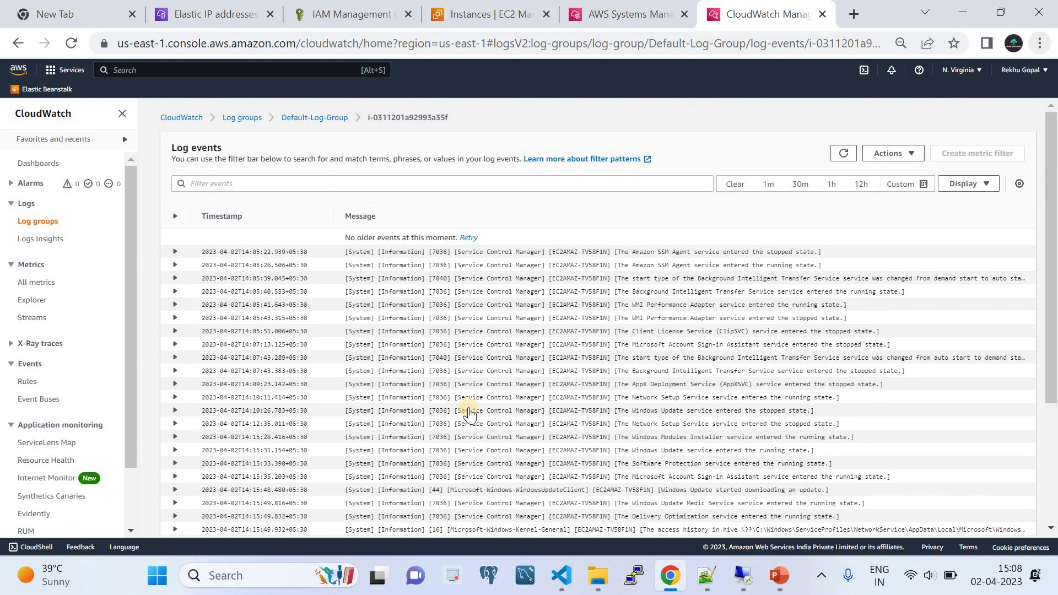
{"action": "left_click", "coordinate": [841, 155]}
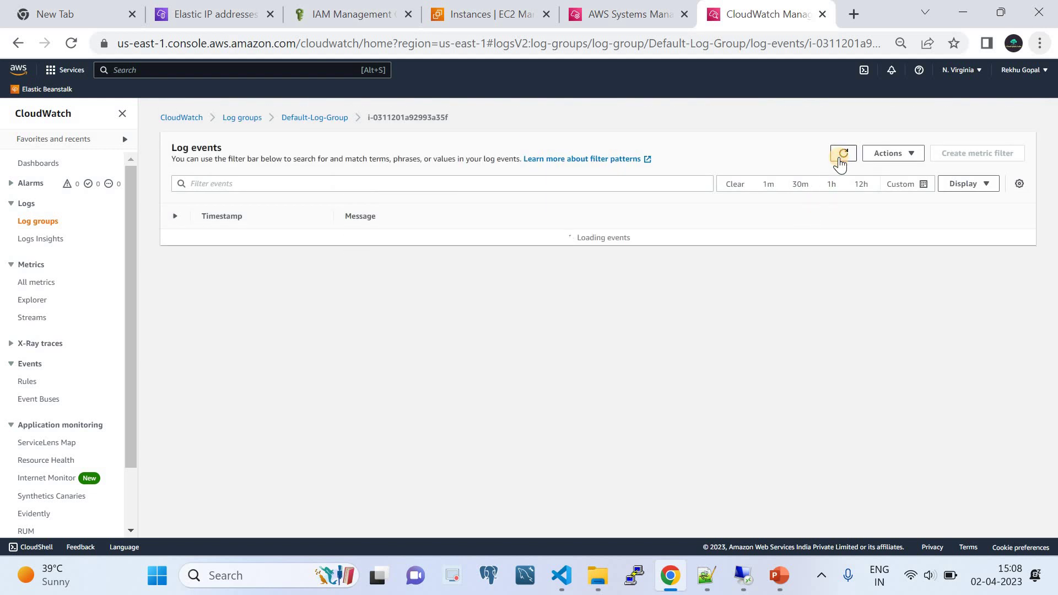
{"action": "scroll", "coordinate": [815, 385], "scroll_direction": "down", "scroll_amount": 5}
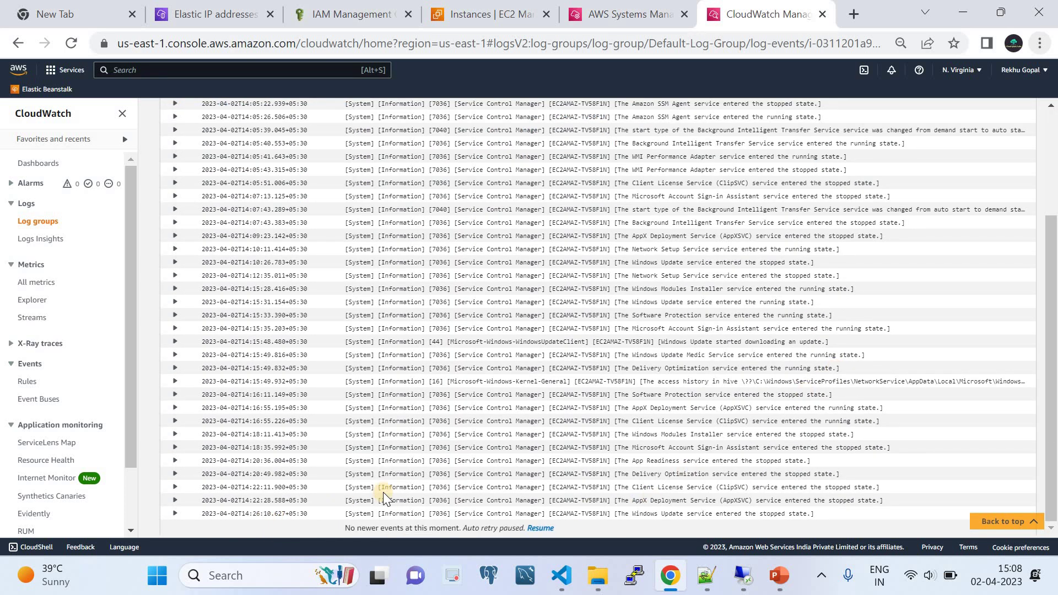
{"action": "scroll", "coordinate": [384, 496], "scroll_direction": "up", "scroll_amount": 3}
{"action": "scroll", "coordinate": [384, 495], "scroll_direction": "down", "scroll_amount": 3}
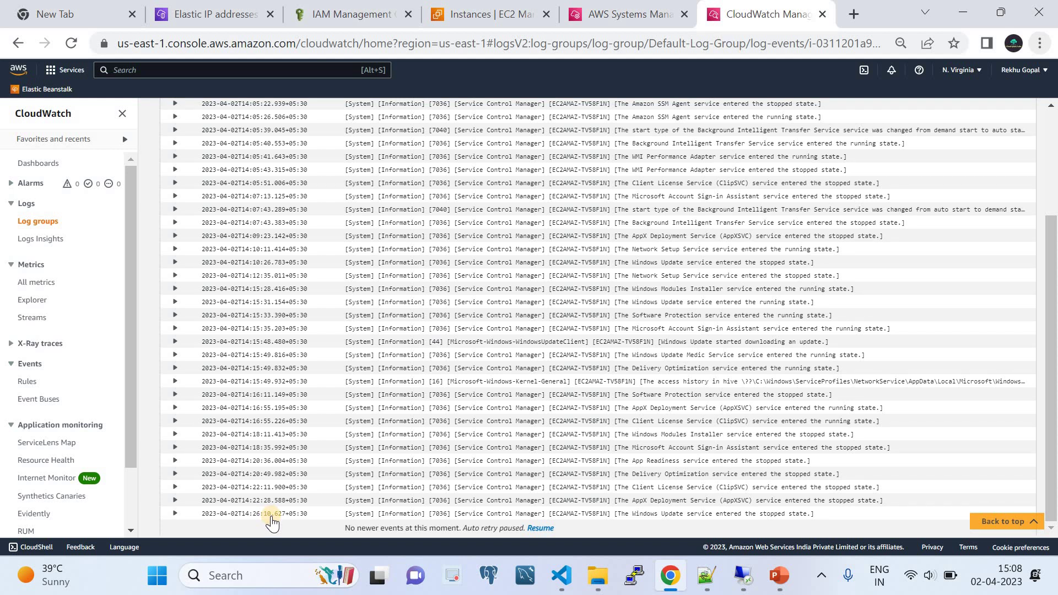
{"action": "scroll", "coordinate": [272, 524], "scroll_direction": "up", "scroll_amount": 15}
{"action": "left_click", "coordinate": [843, 154]}
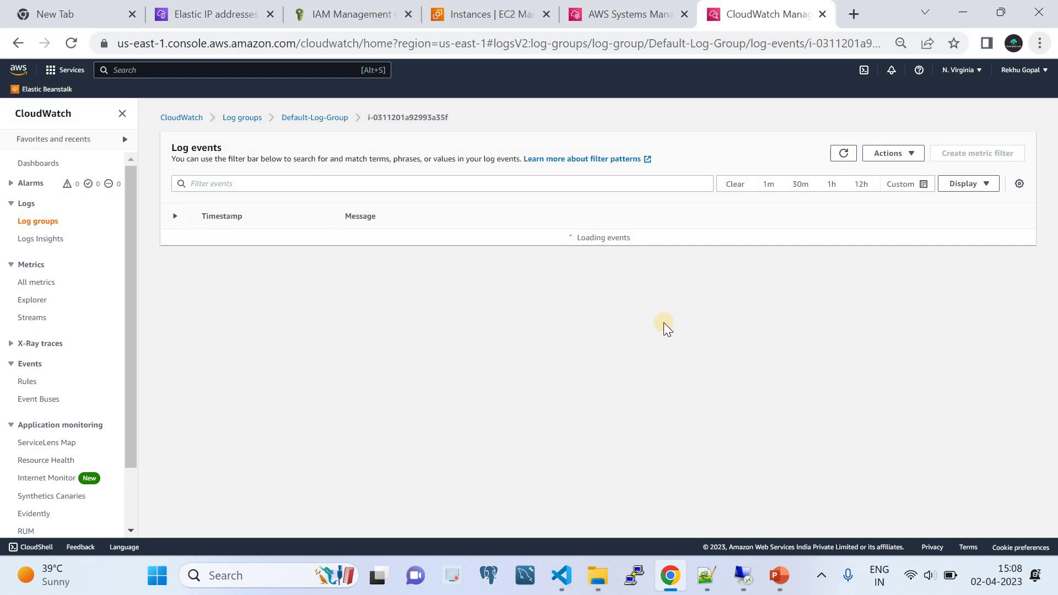
{"action": "scroll", "coordinate": [662, 358], "scroll_direction": "down", "scroll_amount": 5}
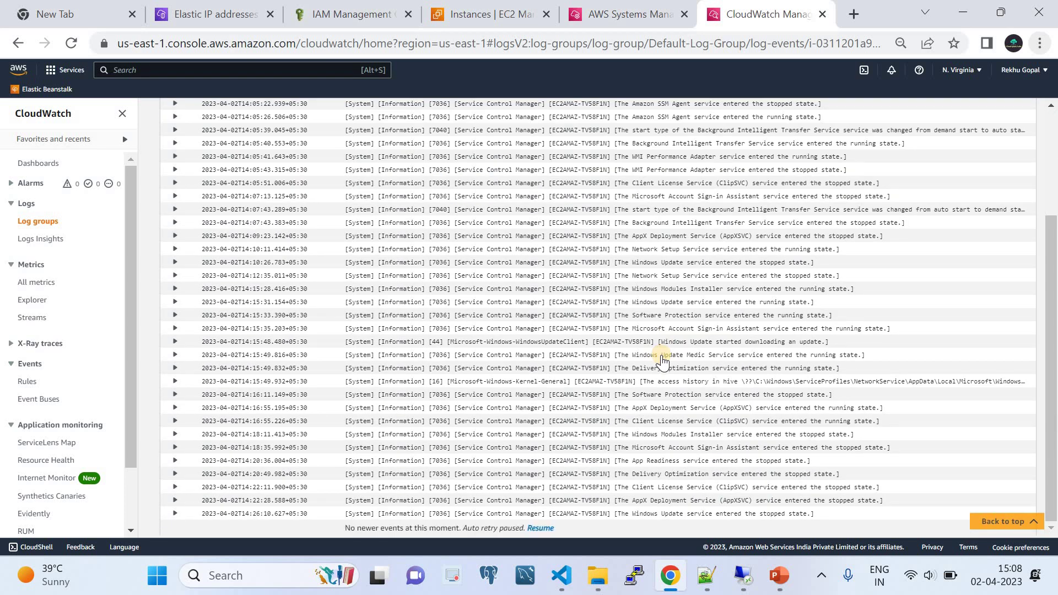
{"action": "scroll", "coordinate": [661, 358], "scroll_direction": "up", "scroll_amount": 3}
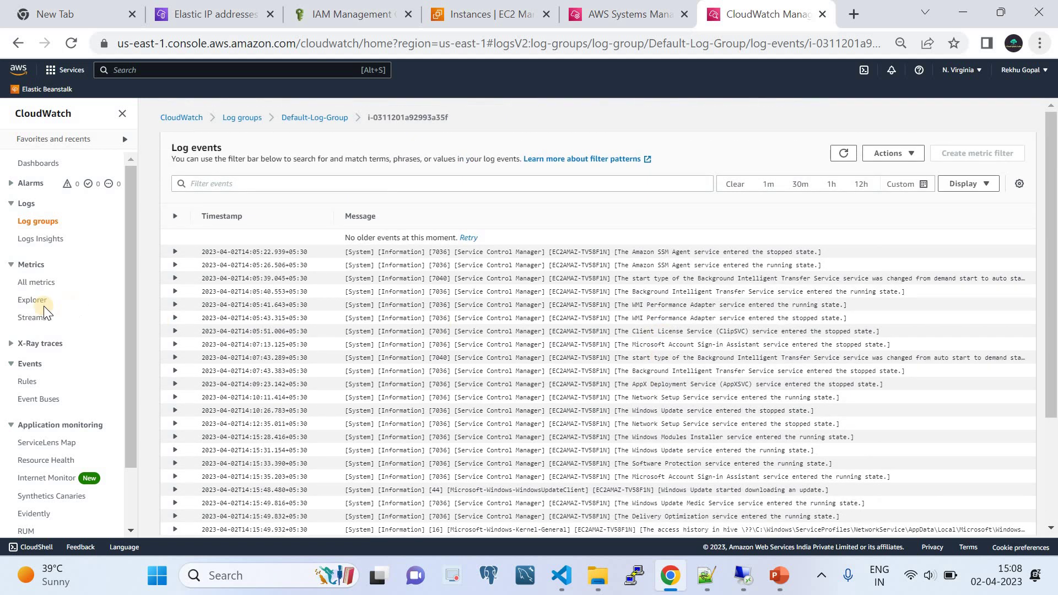
Step: Show all CloudWatch metric namespaces and compare the custom Windows/Default namespace with the NameSpace value in the JSON configuration in Notepad++
{"action": "left_click", "coordinate": [27, 283]}
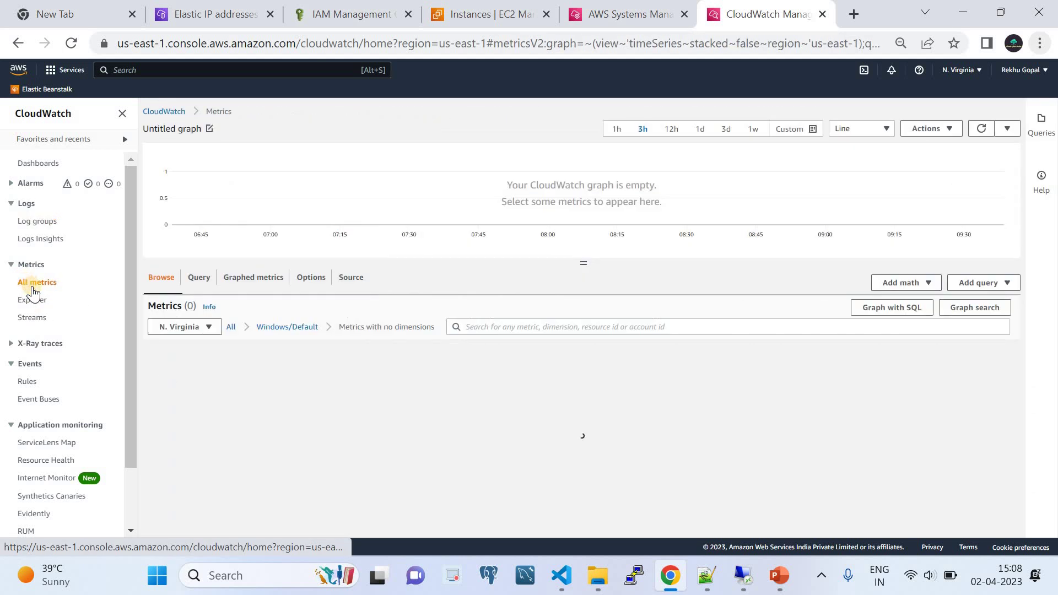
{"action": "left_click", "coordinate": [231, 330]}
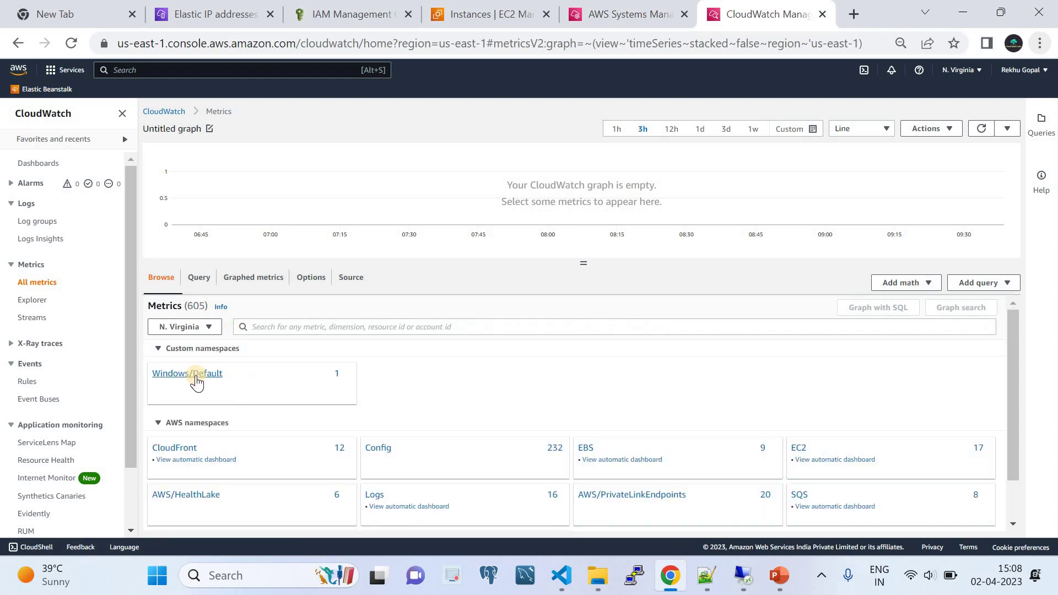
{"action": "left_click", "coordinate": [707, 575]}
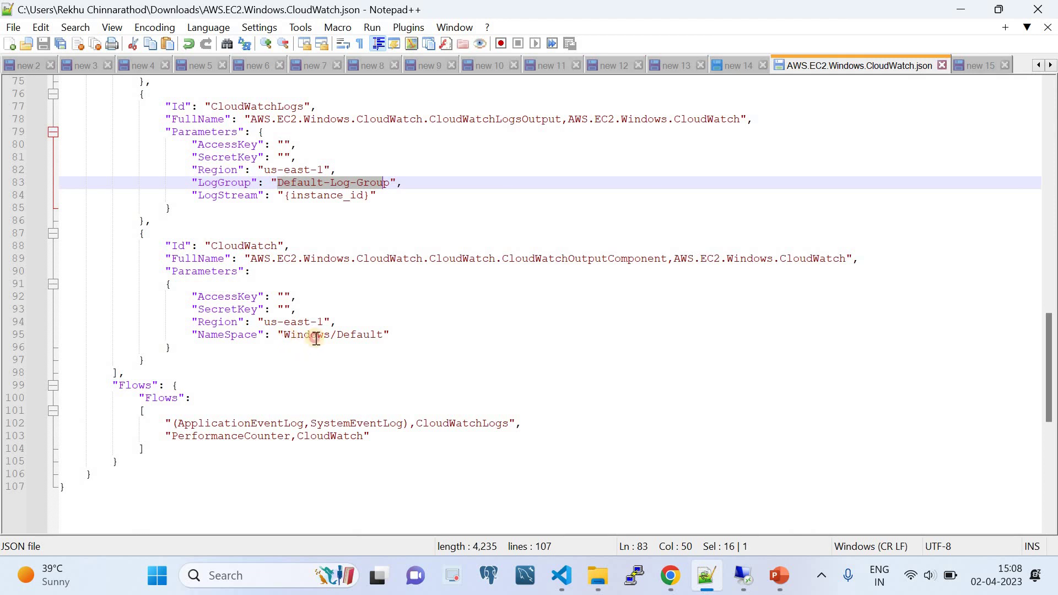
{"action": "left_click_drag", "start_coordinate": [291, 335], "coordinate": [392, 348]}
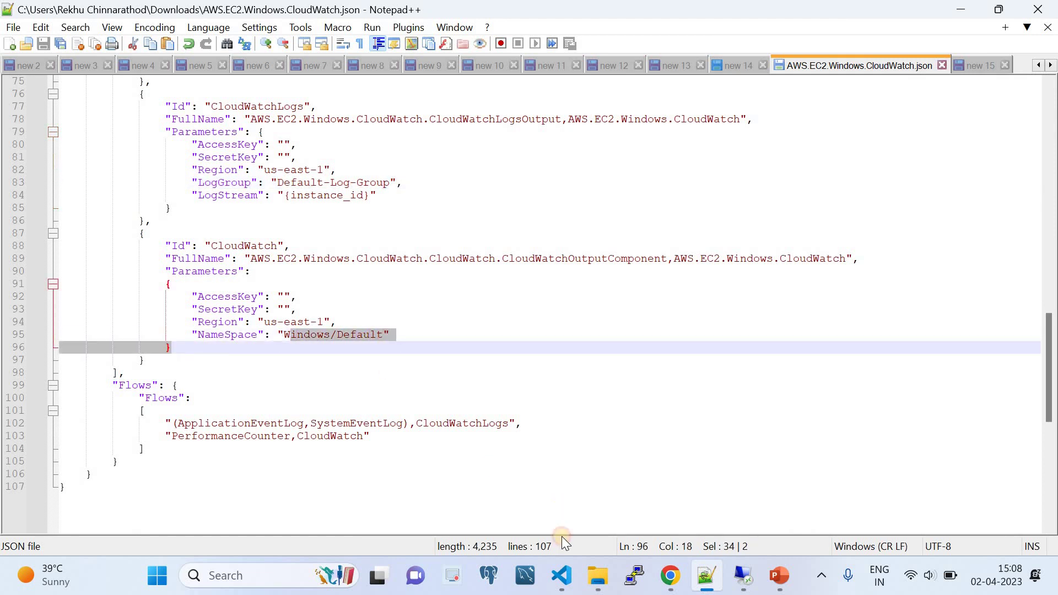
{"action": "left_click", "coordinate": [670, 575]}
Step: Open the metrics with no dimensions in the Windows/Default namespace and graph the Memory metric
{"action": "left_click", "coordinate": [208, 373]}
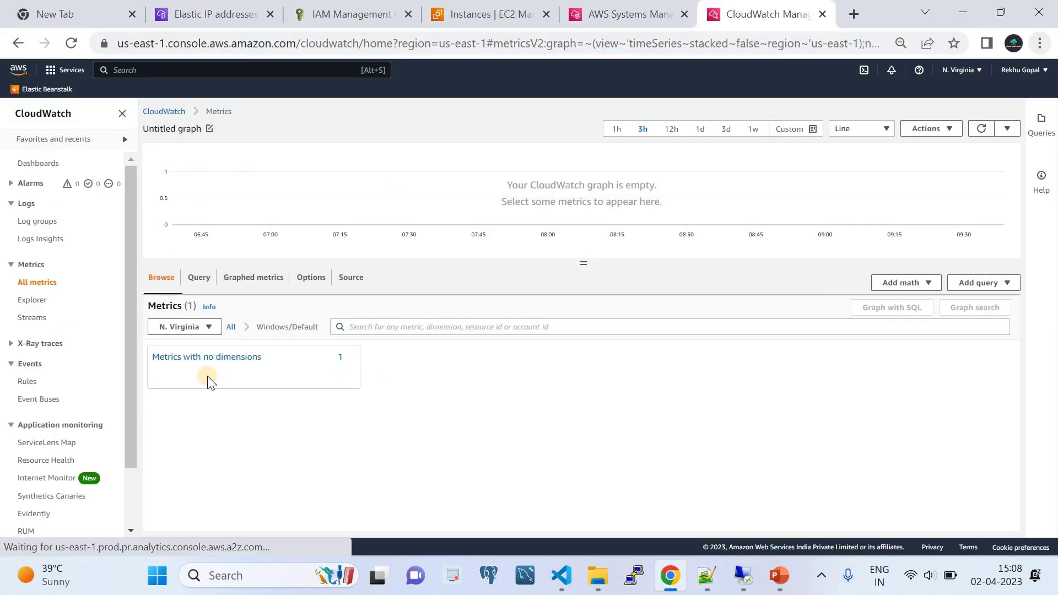
{"action": "left_click", "coordinate": [213, 360]}
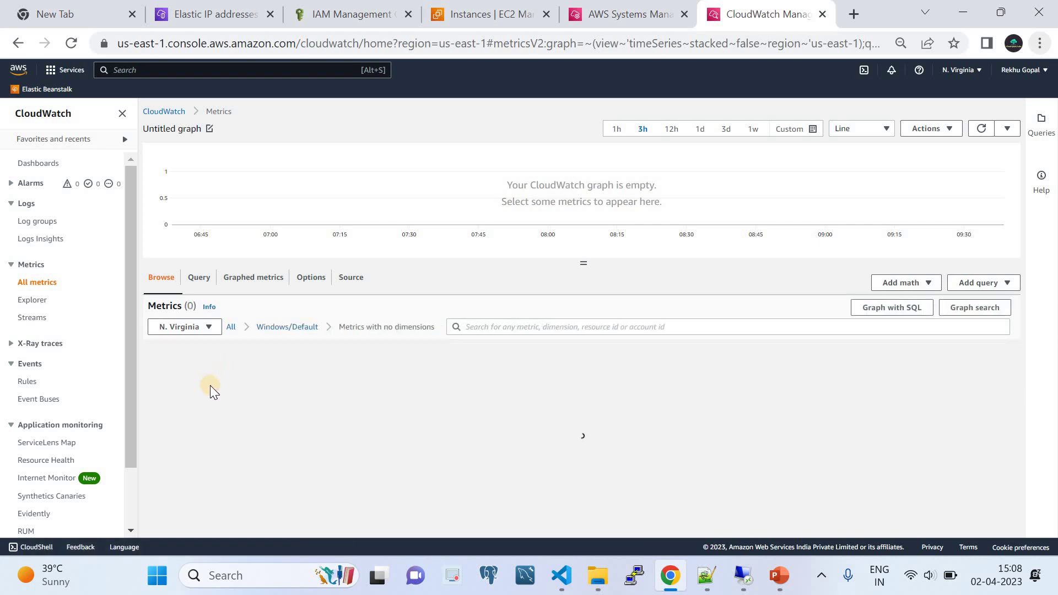
{"action": "left_click", "coordinate": [163, 374]}
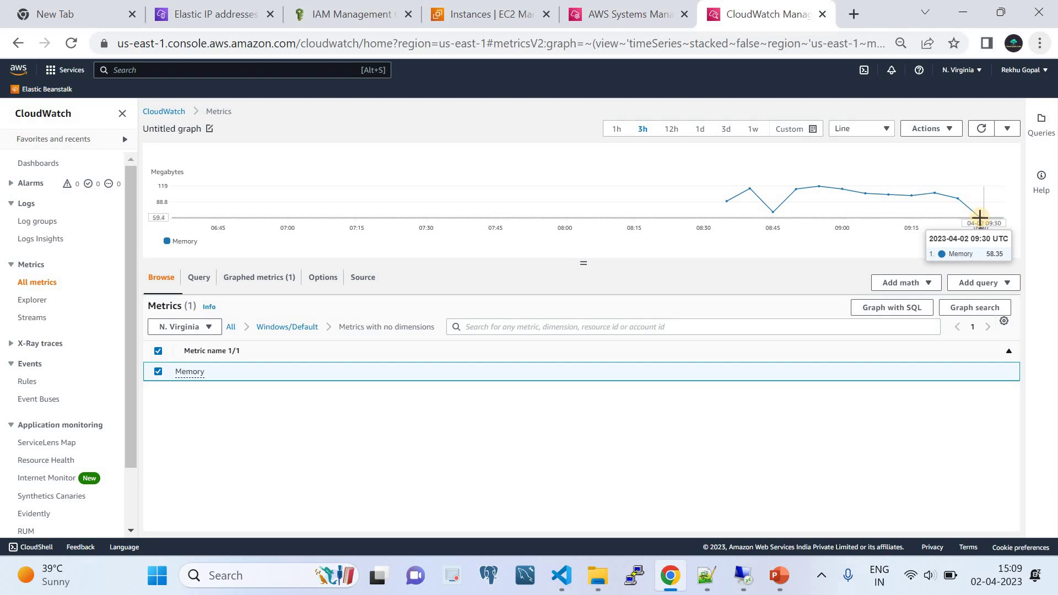
Step: Hide the Memory metric from the graph in the graphed metrics list and return to browsing the metrics
{"action": "left_click", "coordinate": [252, 277]}
{"action": "left_click", "coordinate": [159, 340]}
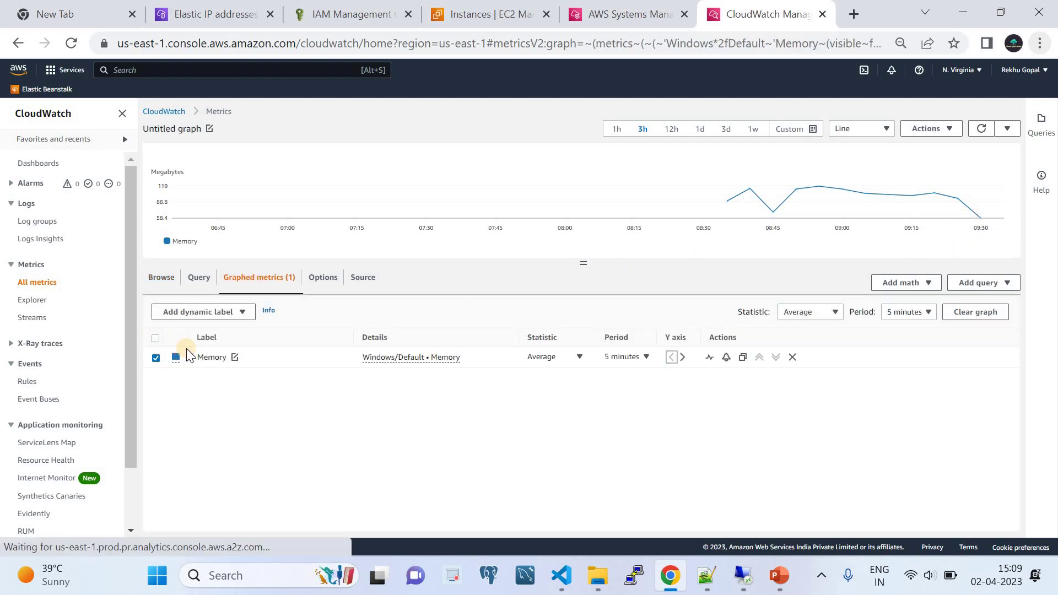
{"action": "left_click", "coordinate": [166, 281]}
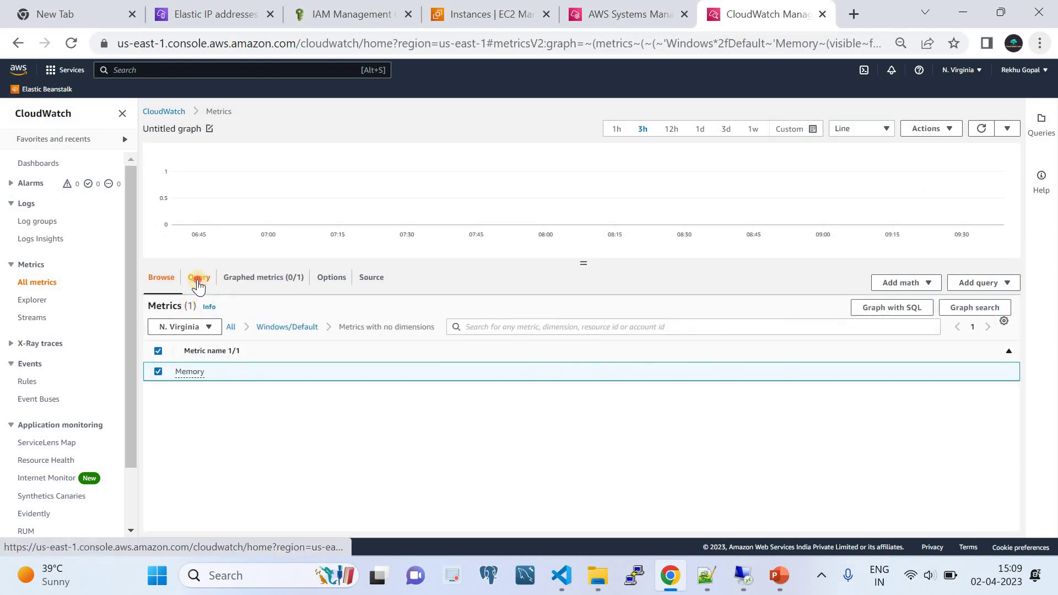
Step: View the Metrics Insights query builder, and go back to the Windows/Default metric list
{"action": "left_click", "coordinate": [199, 278]}
{"action": "left_click", "coordinate": [26, 267]}
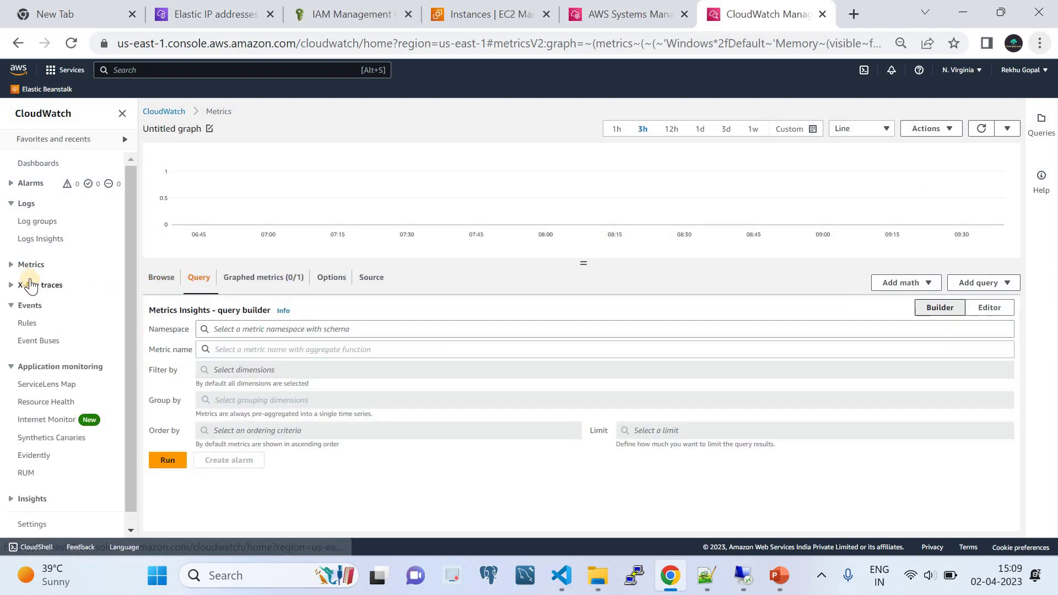
{"action": "left_click", "coordinate": [29, 265]}
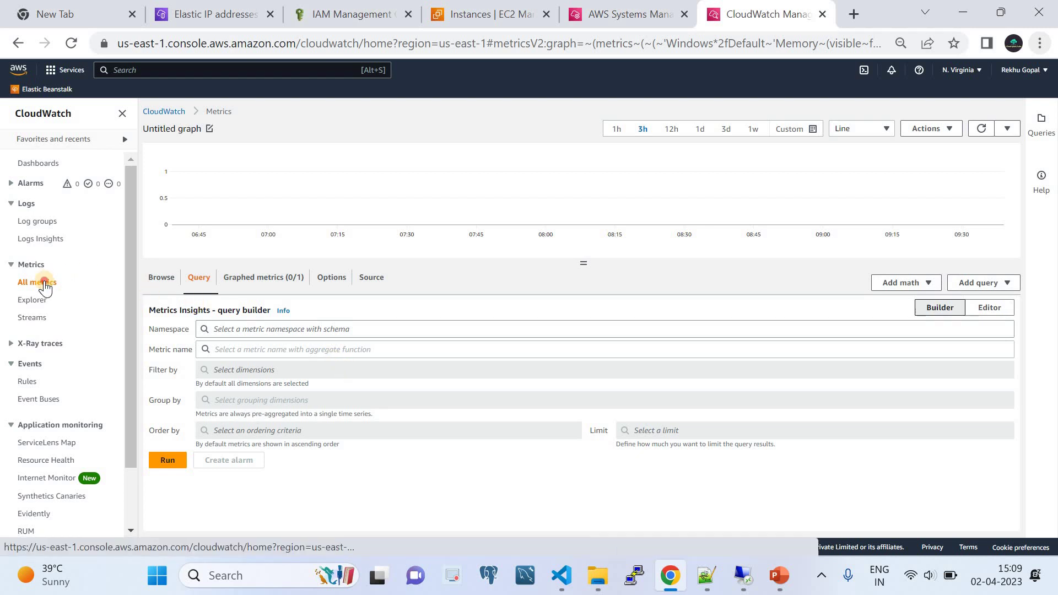
{"action": "left_click", "coordinate": [165, 288]}
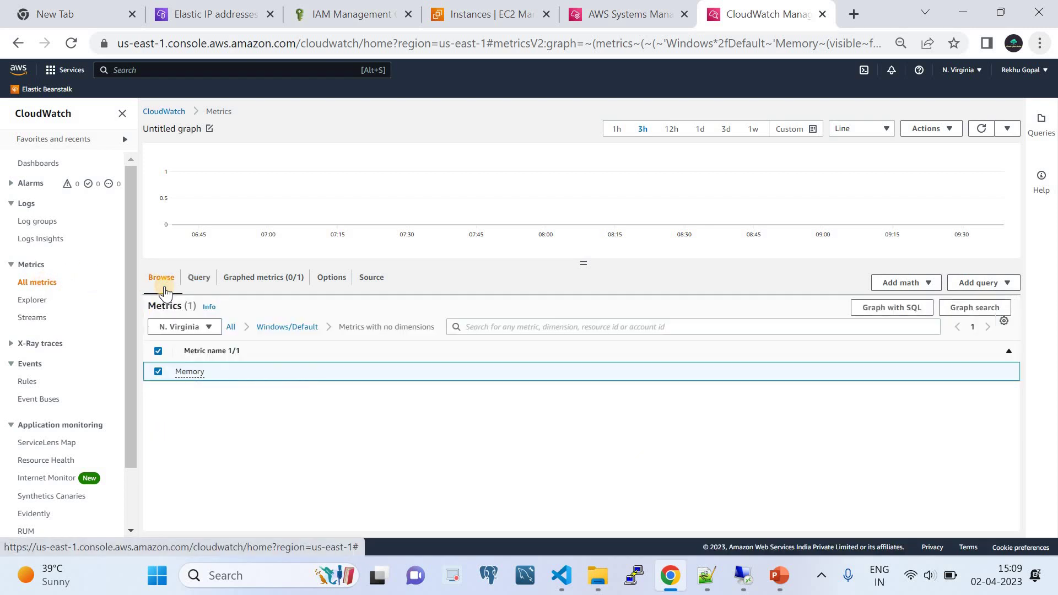
Step: Clear the Memory metric from the graph and open the per-instance metrics of the EC2 namespace
{"action": "left_click", "coordinate": [157, 351]}
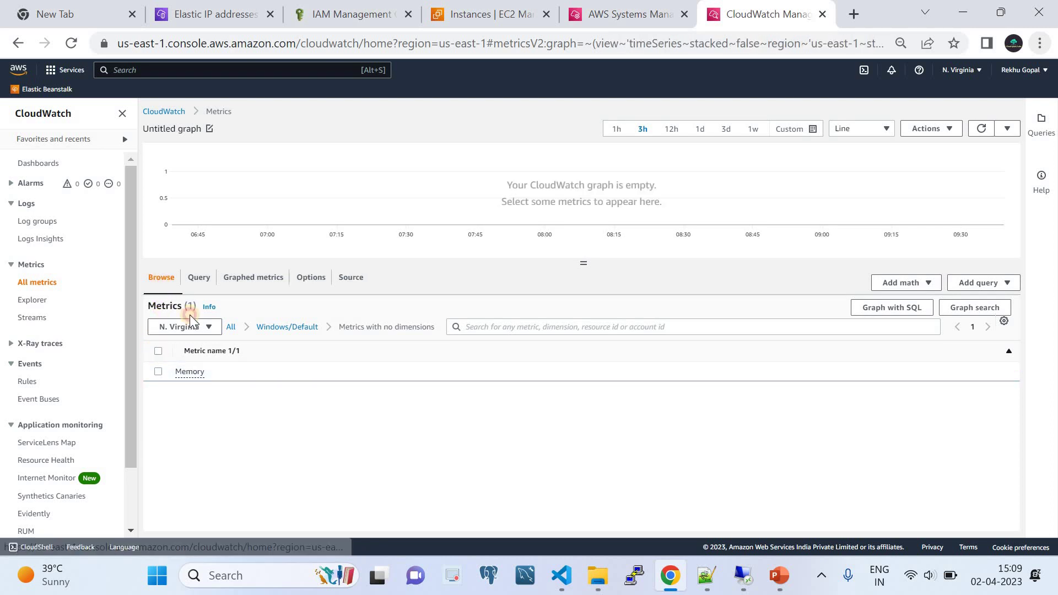
{"action": "left_click", "coordinate": [231, 330]}
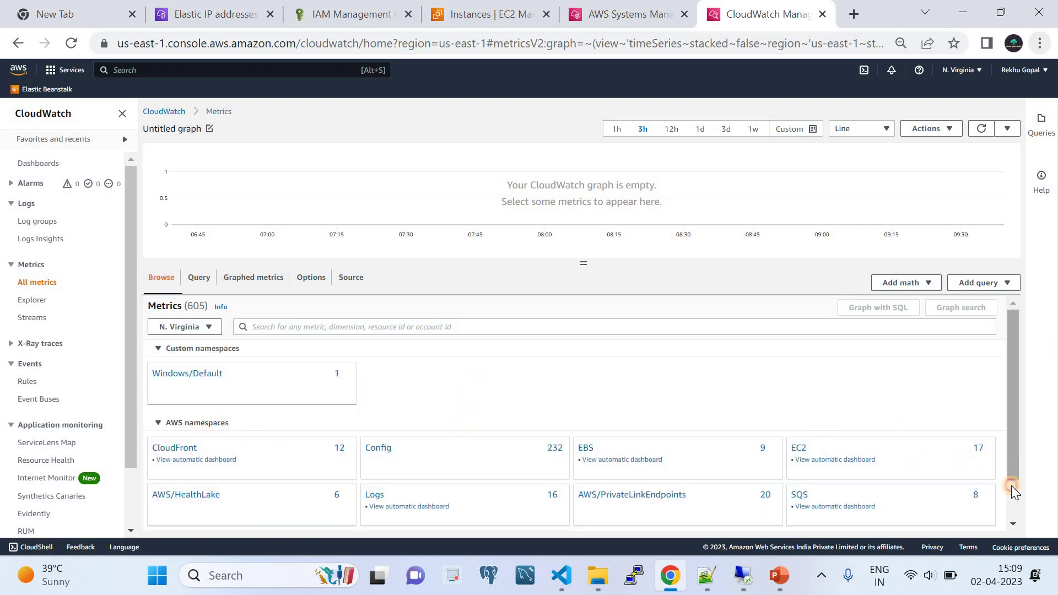
{"action": "scroll", "coordinate": [1010, 485], "scroll_direction": "down", "scroll_amount": 1}
{"action": "left_click", "coordinate": [799, 422]}
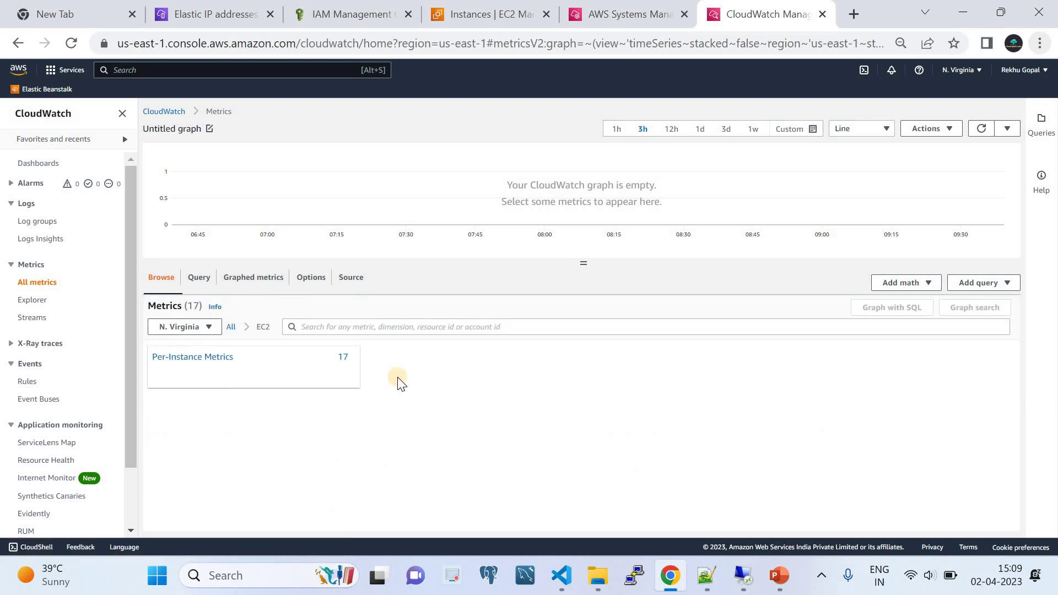
{"action": "left_click", "coordinate": [226, 361]}
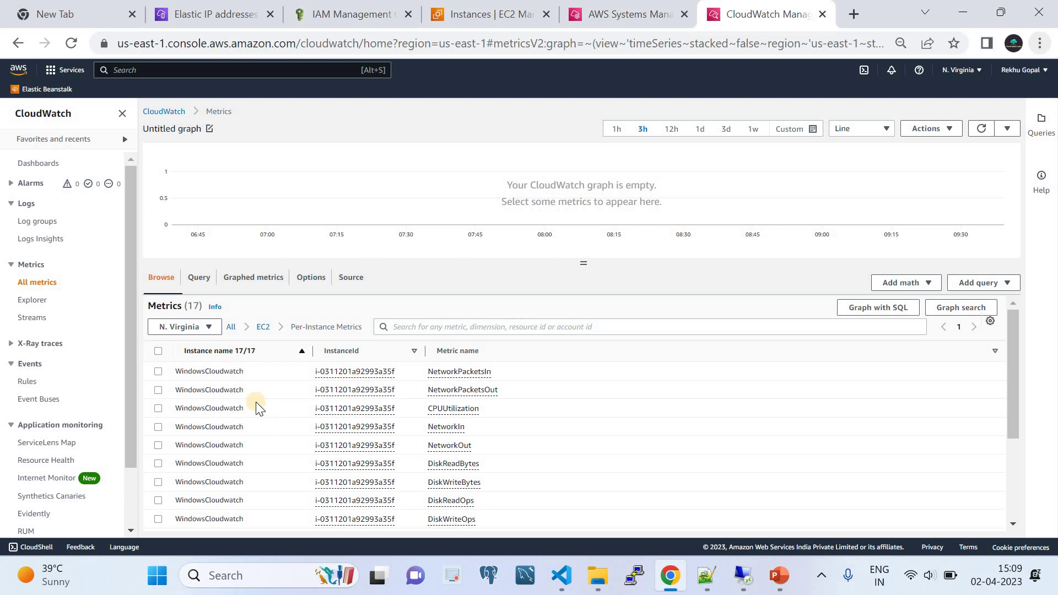
{"action": "scroll", "coordinate": [235, 483], "scroll_direction": "down", "scroll_amount": 3}
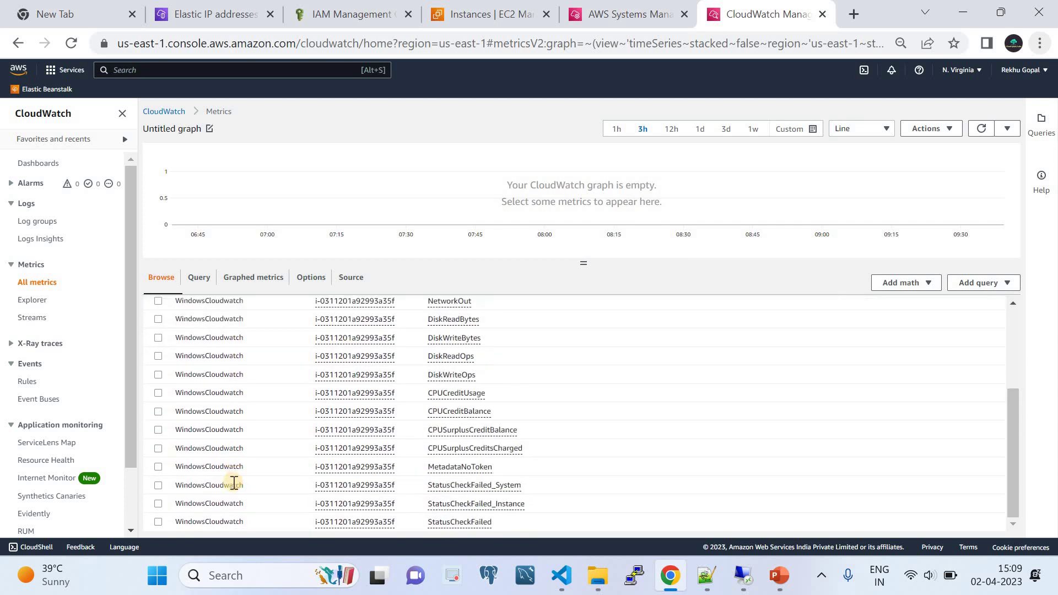
{"action": "scroll", "coordinate": [236, 474], "scroll_direction": "up", "scroll_amount": 4}
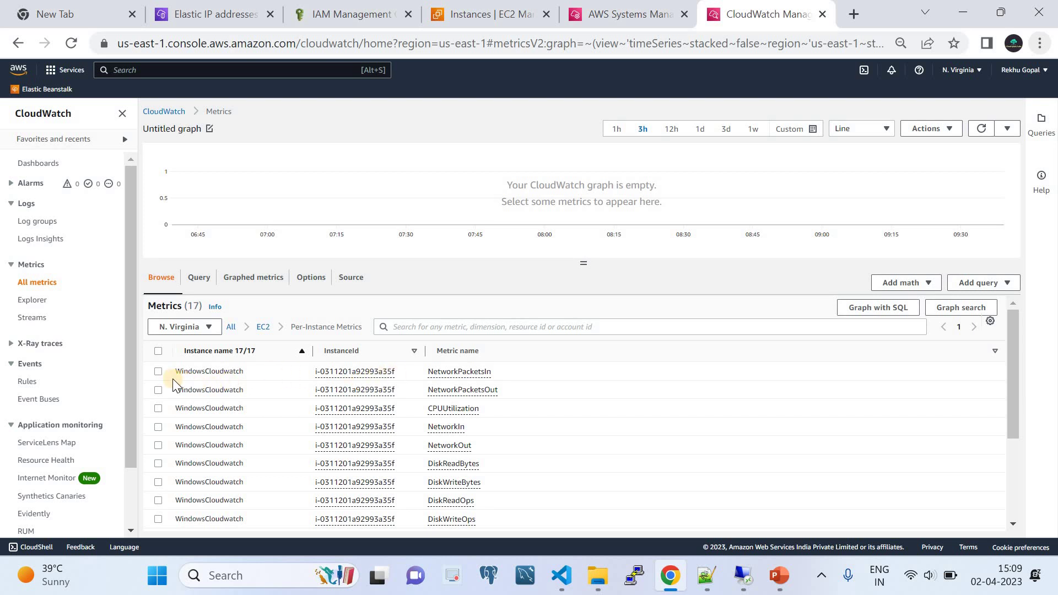
Step: Graph the WindowsCloudwatch instance's NetworkPacketsIn, NetworkPacketsOut, NetworkOut and NetworkIn metrics, and clear the whole selection again
{"action": "left_click", "coordinate": [158, 371]}
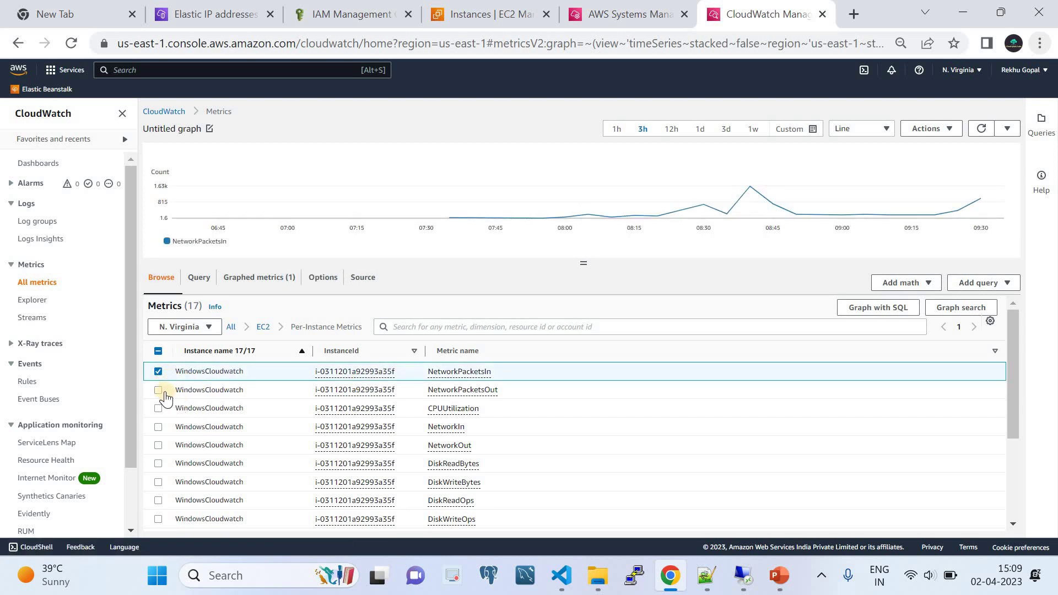
{"action": "left_click", "coordinate": [161, 391]}
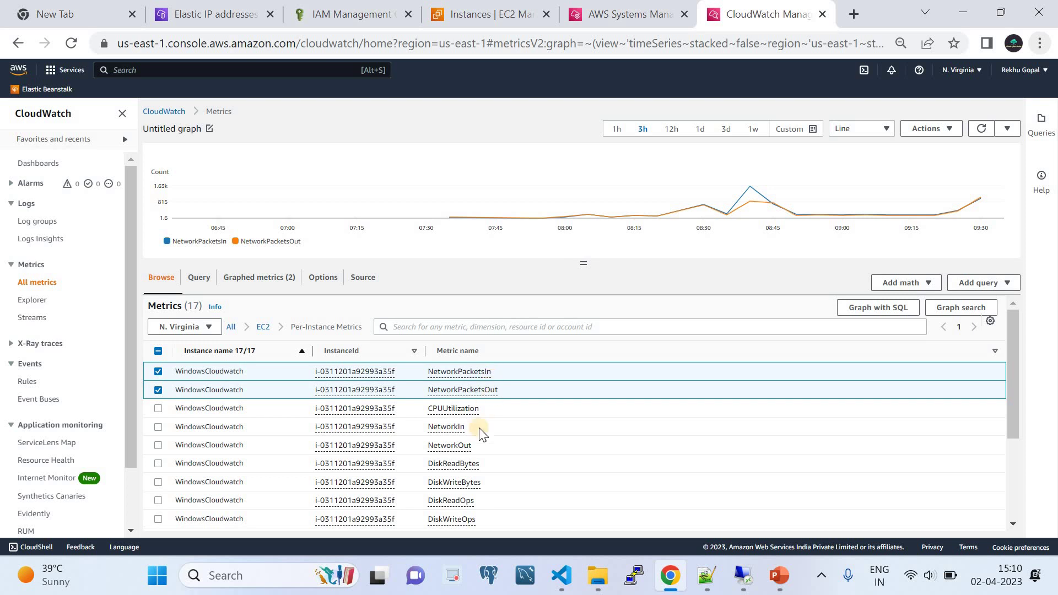
{"action": "left_click", "coordinate": [159, 446]}
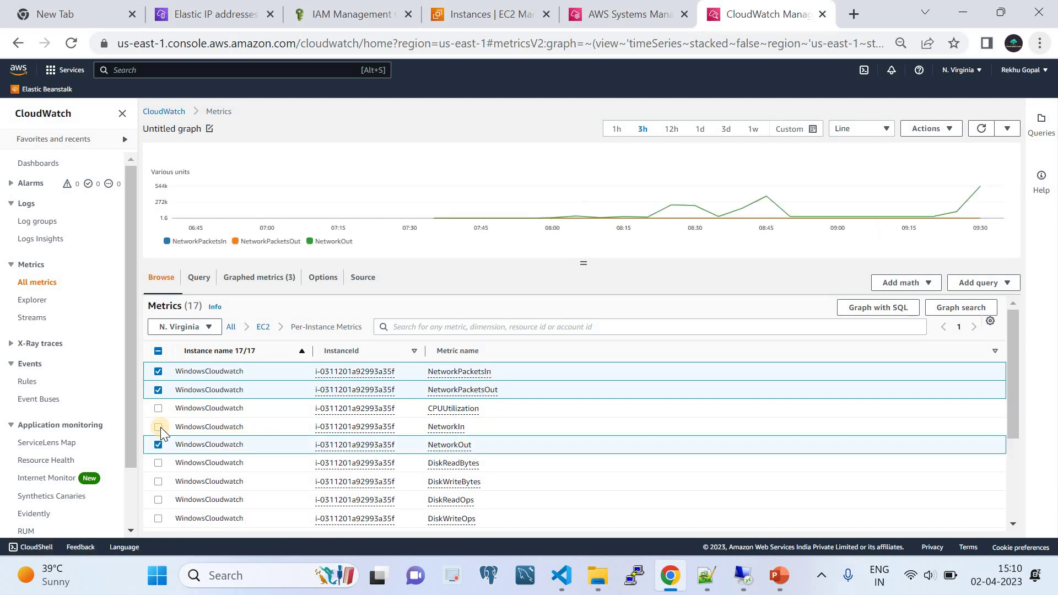
{"action": "left_click", "coordinate": [159, 427]}
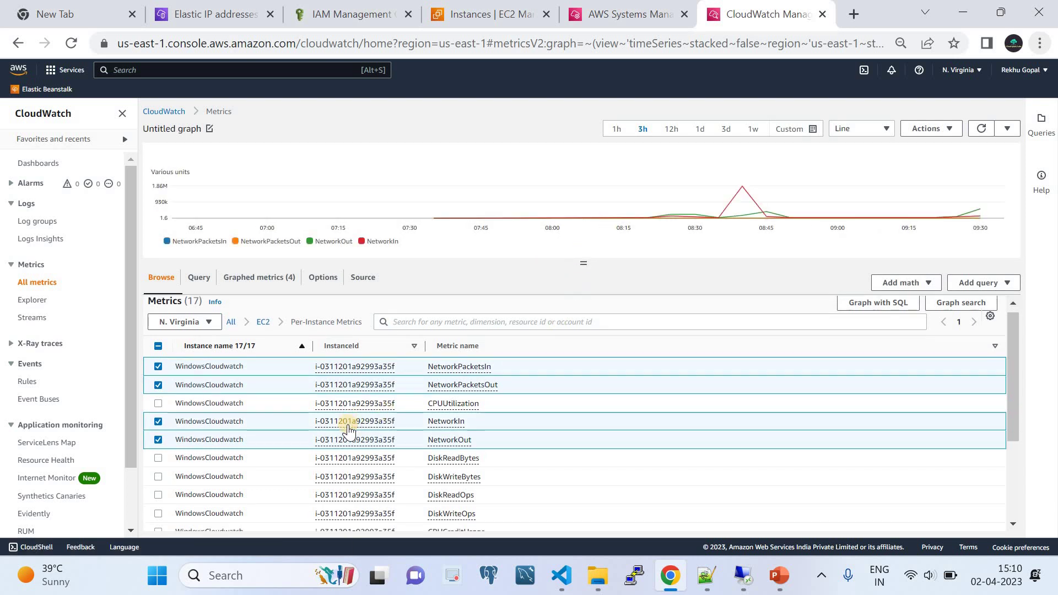
{"action": "scroll", "coordinate": [347, 432], "scroll_direction": "down", "scroll_amount": 3}
{"action": "scroll", "coordinate": [347, 431], "scroll_direction": "up", "scroll_amount": 3}
{"action": "left_click", "coordinate": [158, 352]}
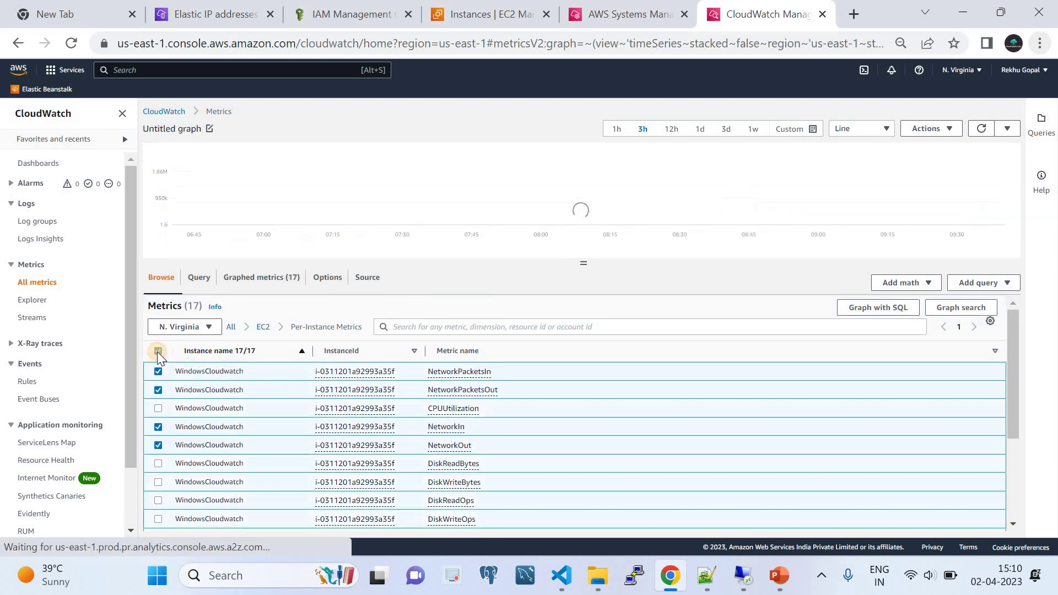
{"action": "left_click", "coordinate": [158, 351]}
Step: Look through the per-instance metric list, graph CPUUtilization for the WindowsCloudwatch instance and inspect points along its curve
{"action": "scroll", "coordinate": [296, 412], "scroll_direction": "down", "scroll_amount": 1}
{"action": "scroll", "coordinate": [297, 417], "scroll_direction": "down", "scroll_amount": 2}
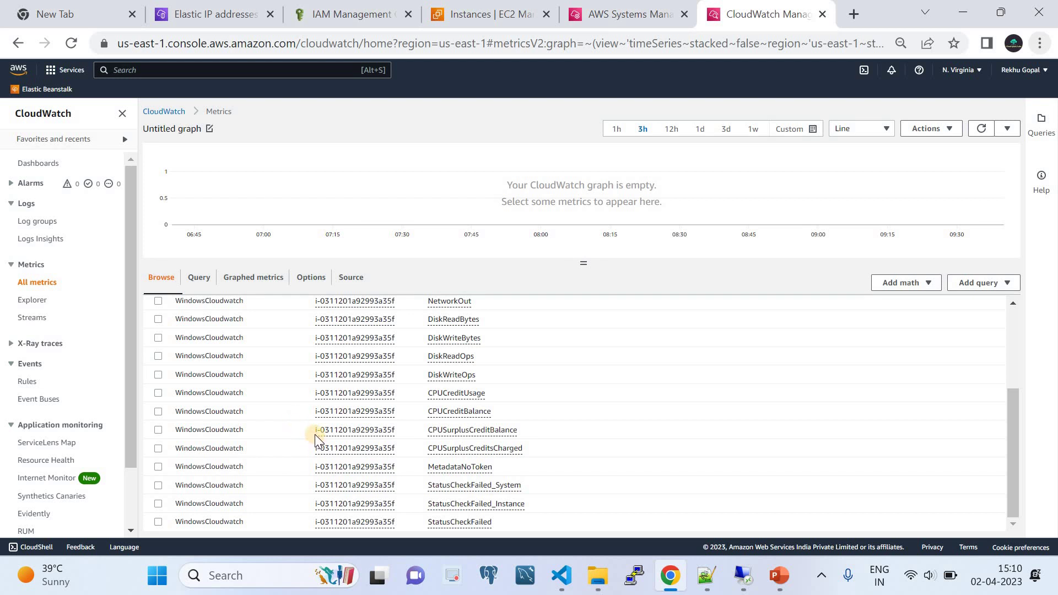
{"action": "scroll", "coordinate": [315, 434], "scroll_direction": "up", "scroll_amount": 2}
{"action": "scroll", "coordinate": [300, 515], "scroll_direction": "down", "scroll_amount": 2}
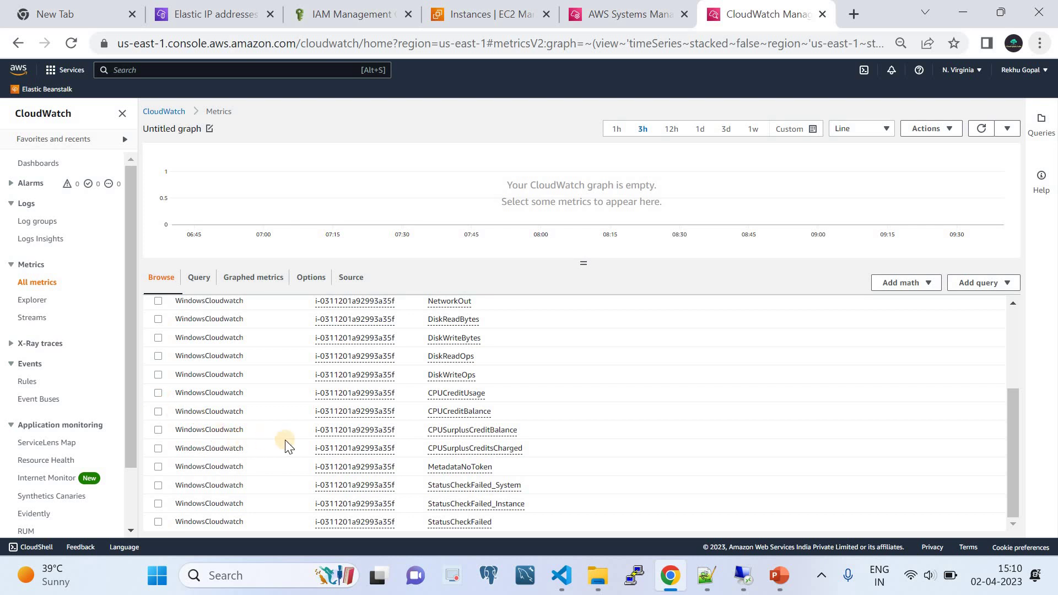
{"action": "scroll", "coordinate": [511, 477], "scroll_direction": "up", "scroll_amount": 2}
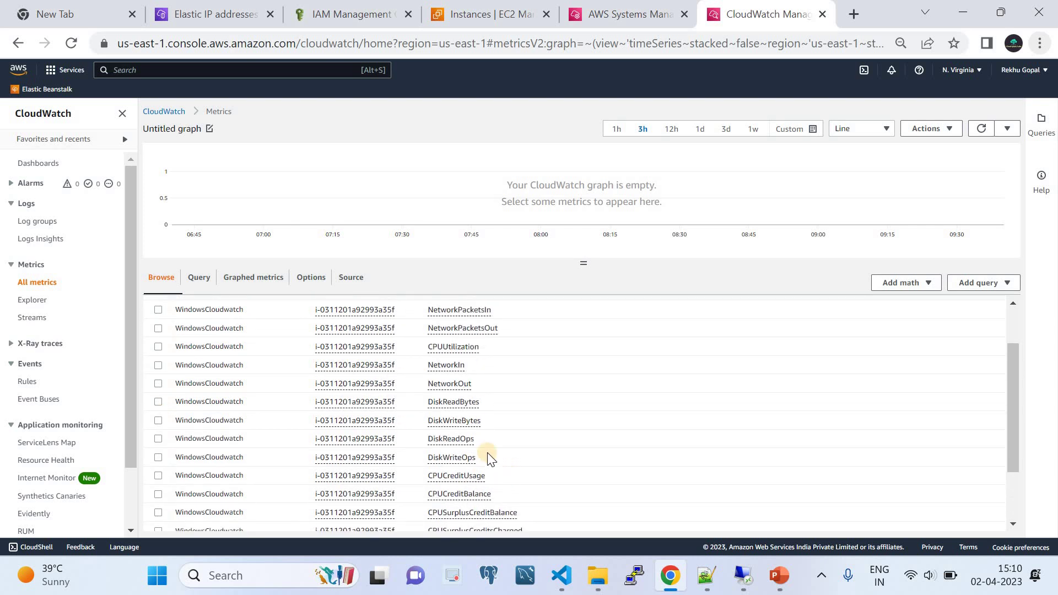
{"action": "left_click", "coordinate": [159, 348]}
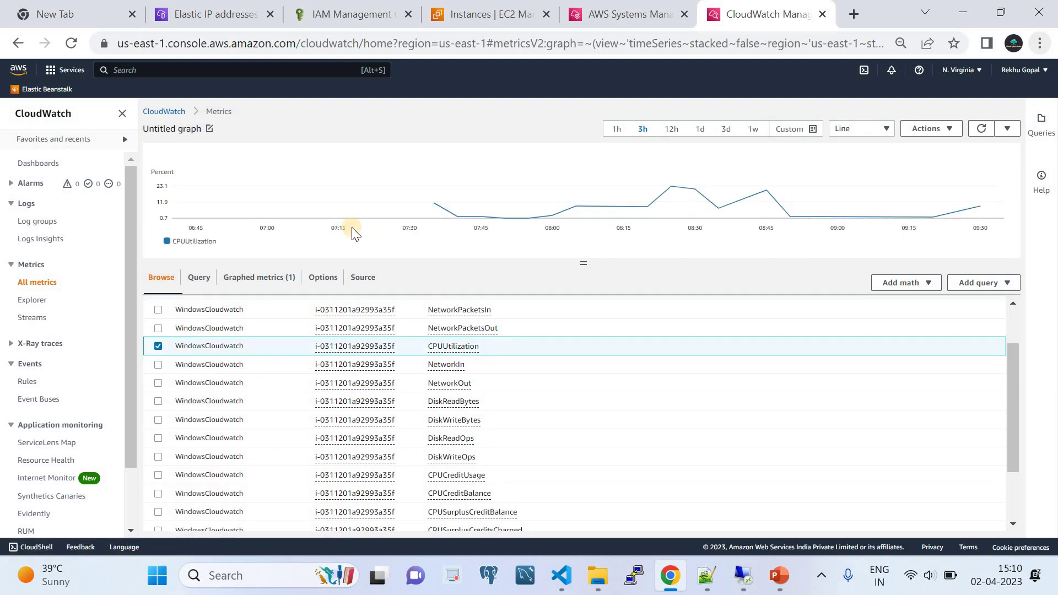
{"action": "mouse_move", "coordinate": [435, 204]}
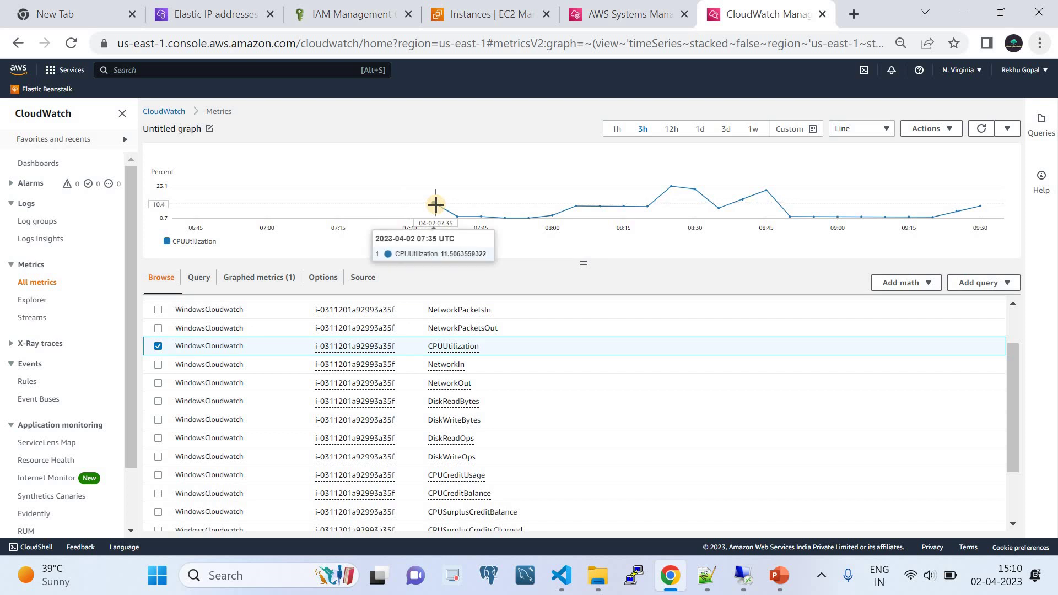
{"action": "mouse_move", "coordinate": [677, 188]}
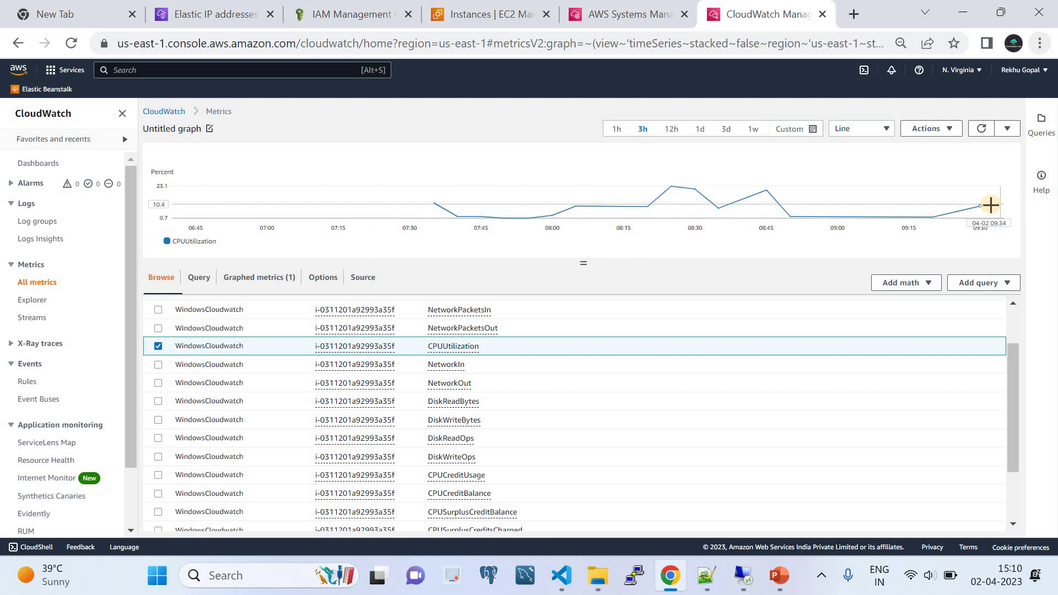
{"action": "mouse_move", "coordinate": [981, 205]}
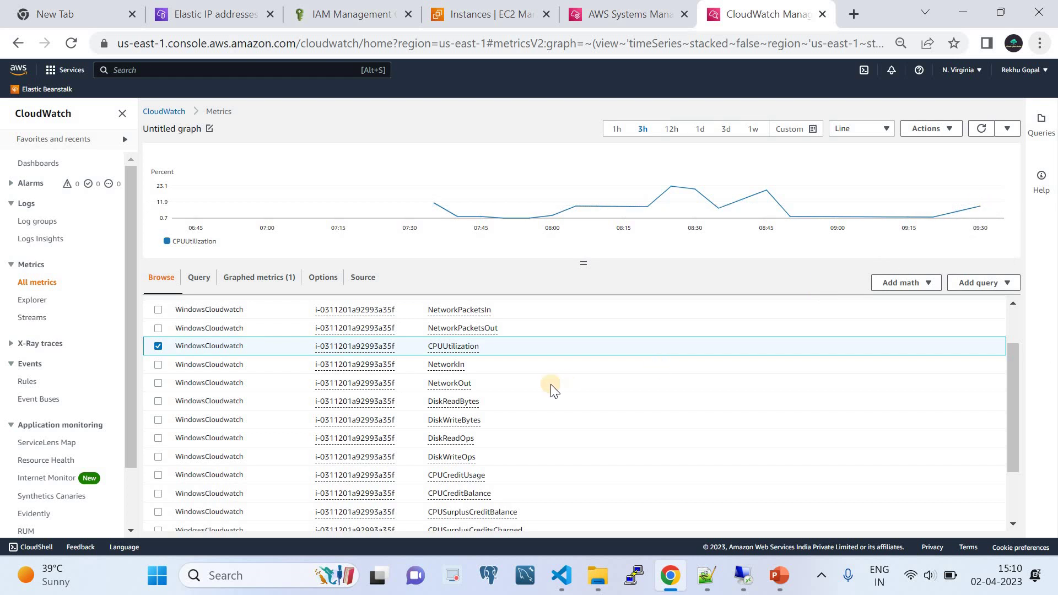
Step: Add the NetworkIn, NetworkPacketsIn, NetworkPacketsOut and DiskReadBytes metrics to the CPUUtilization graph
{"action": "scroll", "coordinate": [551, 384], "scroll_direction": "up", "scroll_amount": 1}
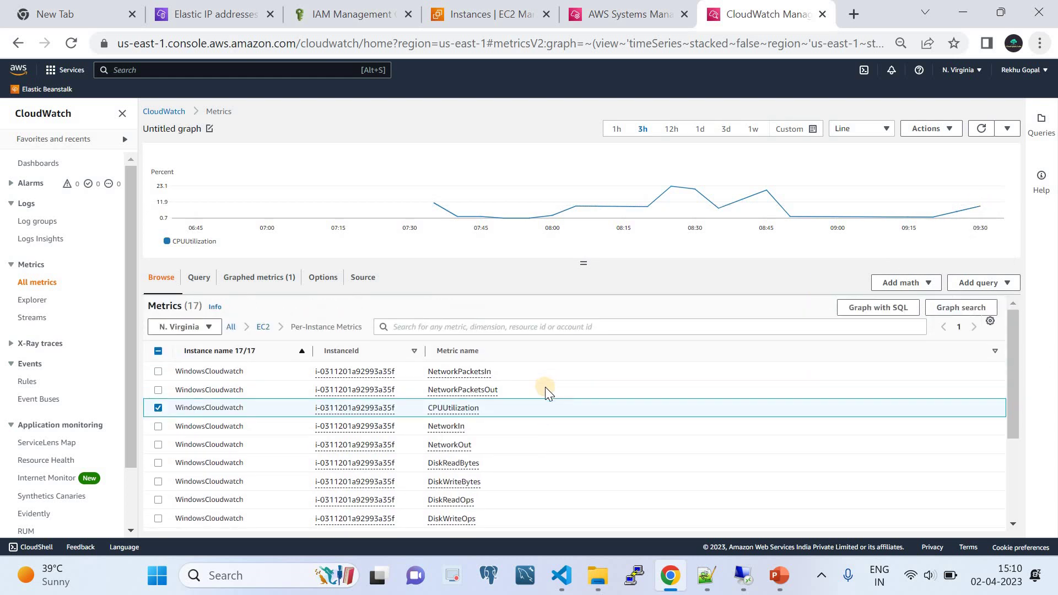
{"action": "left_click", "coordinate": [158, 426]}
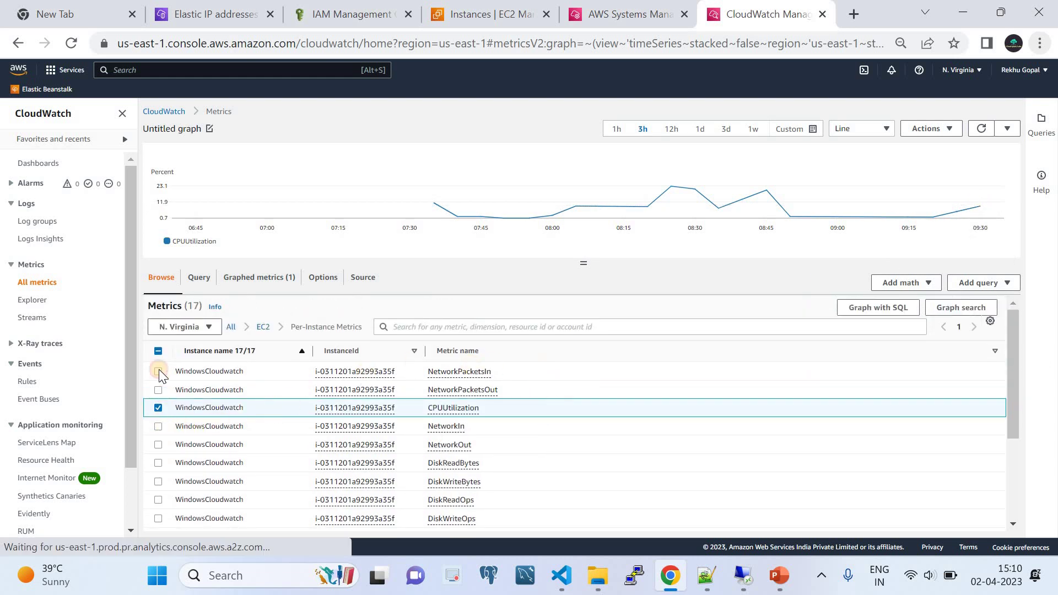
{"action": "left_click", "coordinate": [159, 370]}
{"action": "left_click", "coordinate": [158, 390]}
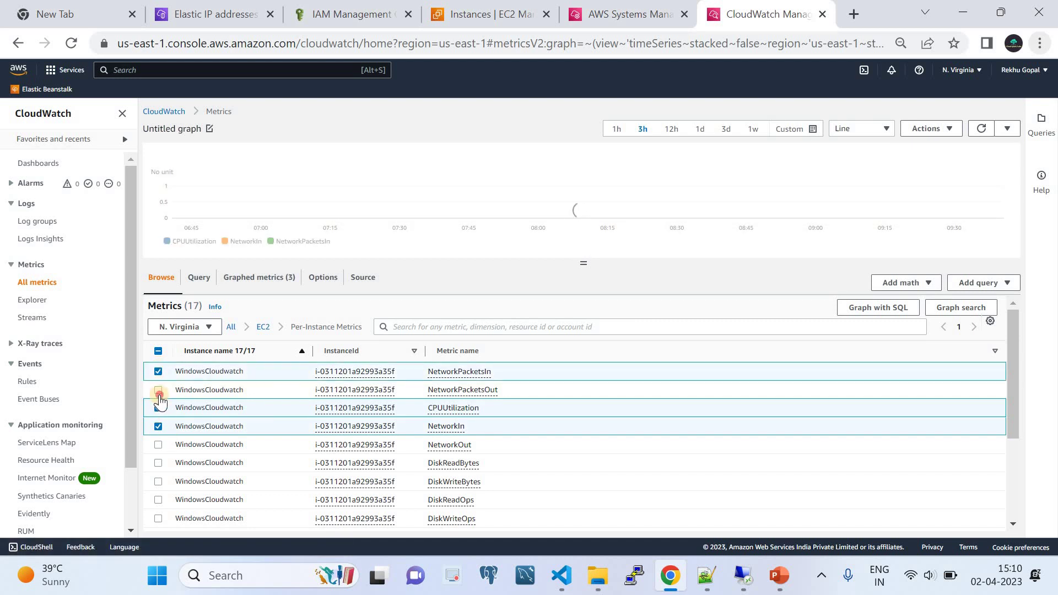
{"action": "left_click", "coordinate": [158, 463]}
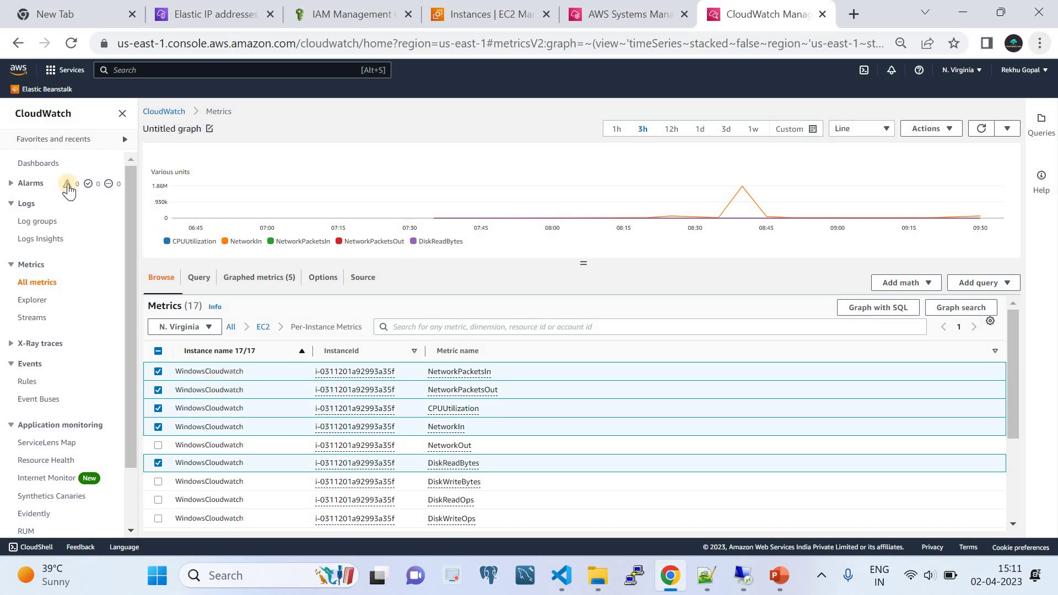
Step: Open the EC2 instance's log stream in the Default-Log-Group log group
{"action": "left_click", "coordinate": [36, 223]}
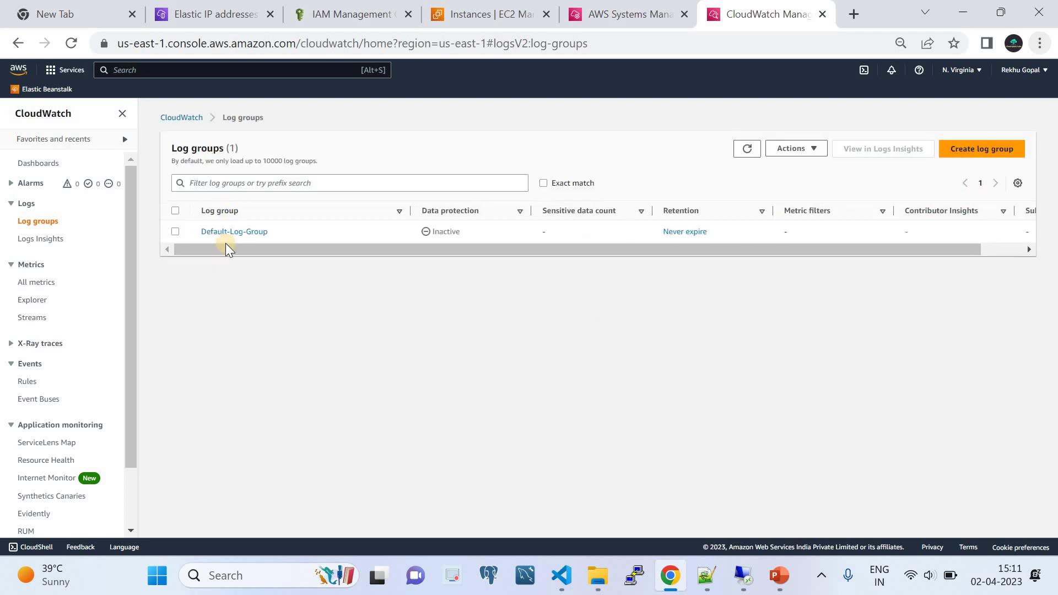
{"action": "left_click", "coordinate": [228, 233]}
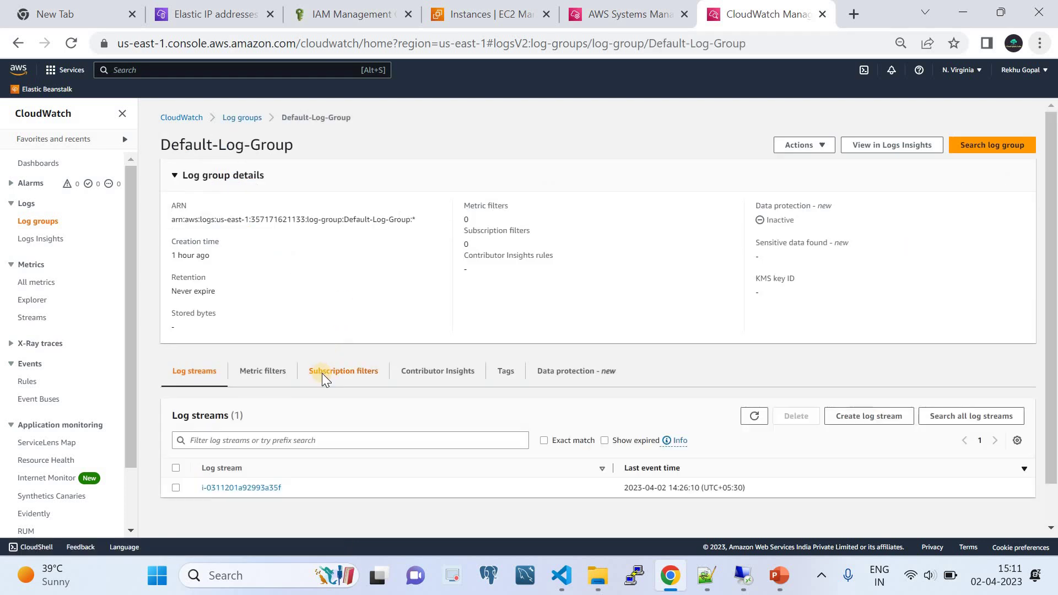
{"action": "scroll", "coordinate": [321, 374], "scroll_direction": "down", "scroll_amount": 1}
{"action": "left_click", "coordinate": [264, 443]}
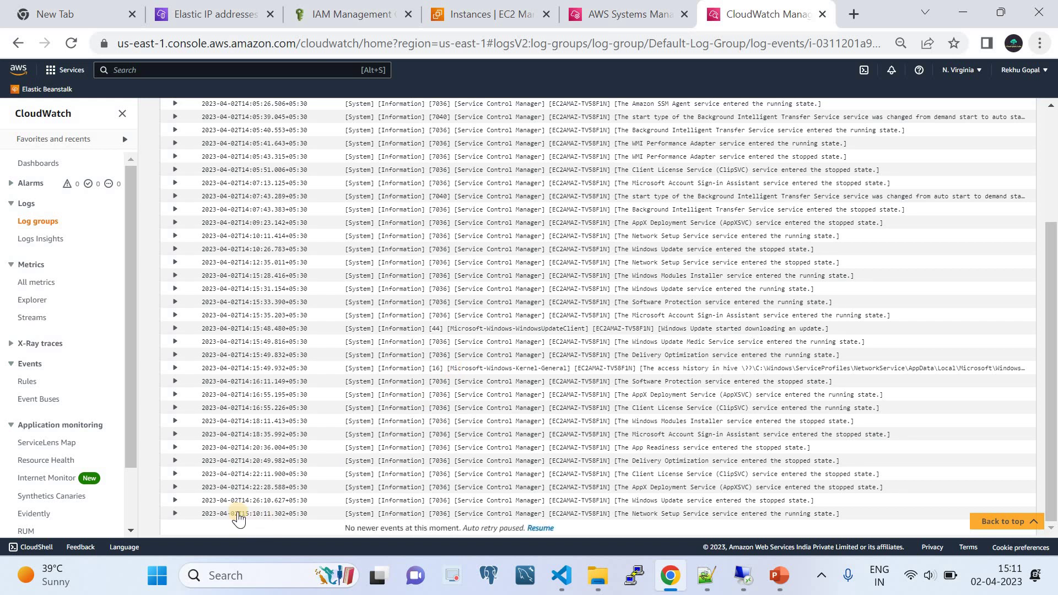
Step: Expand the newest event in the log stream to read its message, and switch to the PowerPoint presentation
{"action": "left_click", "coordinate": [174, 514]}
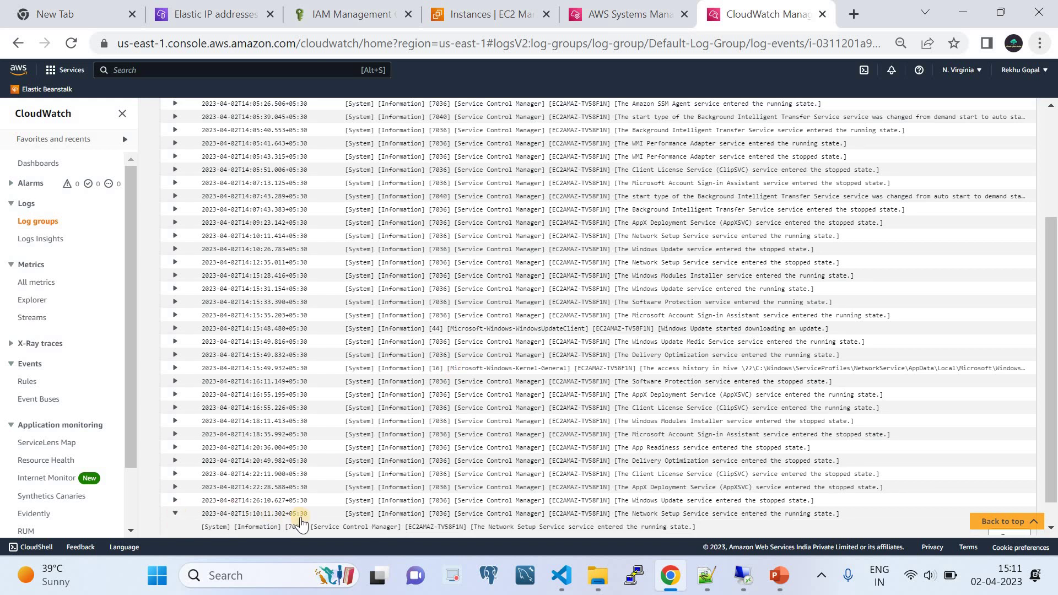
{"action": "scroll", "coordinate": [353, 512], "scroll_direction": "down", "scroll_amount": 1}
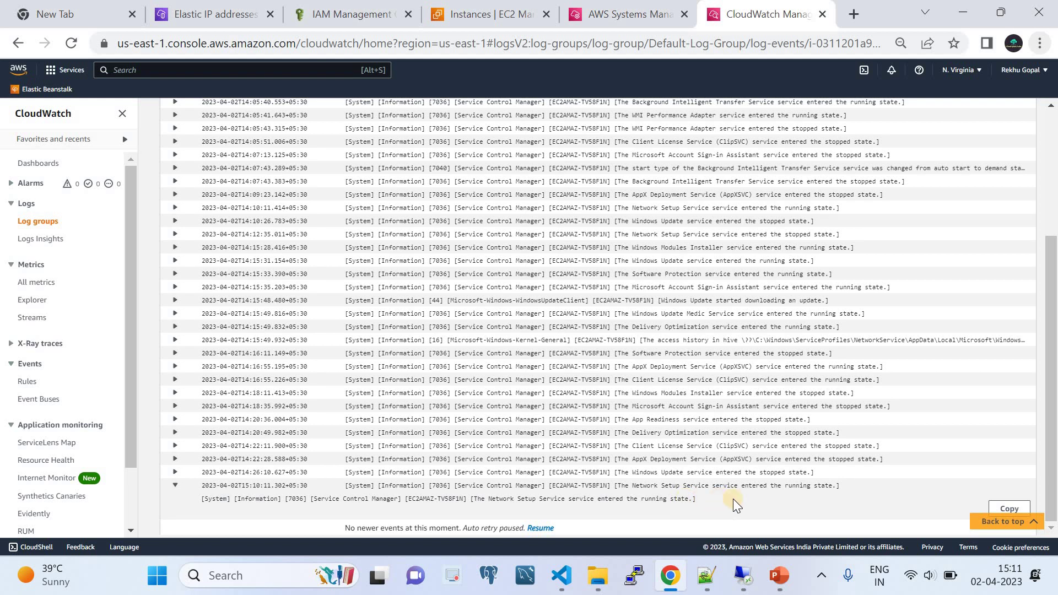
{"action": "left_click", "coordinate": [779, 575]}
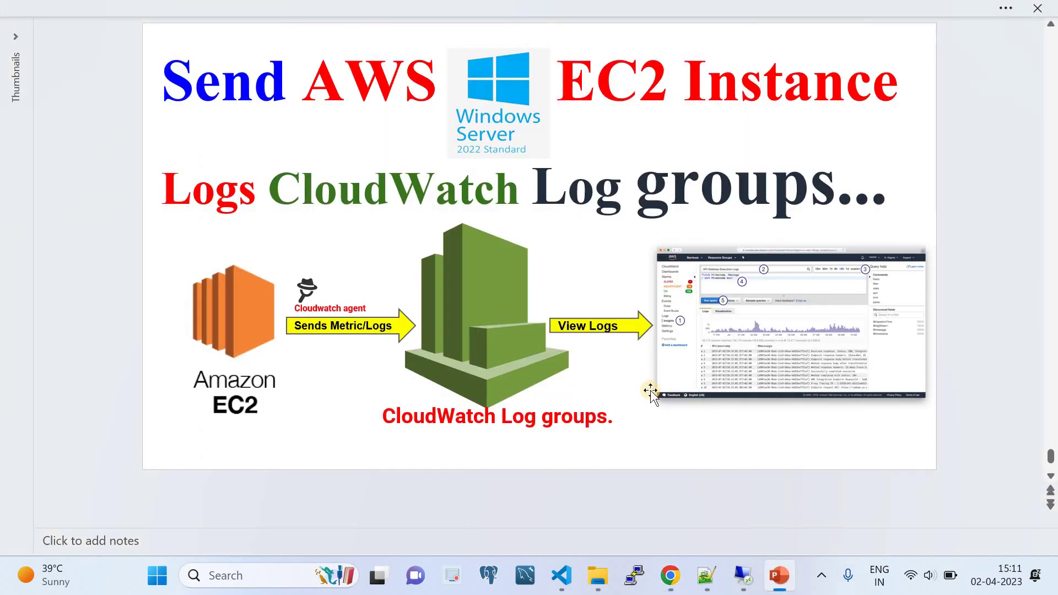